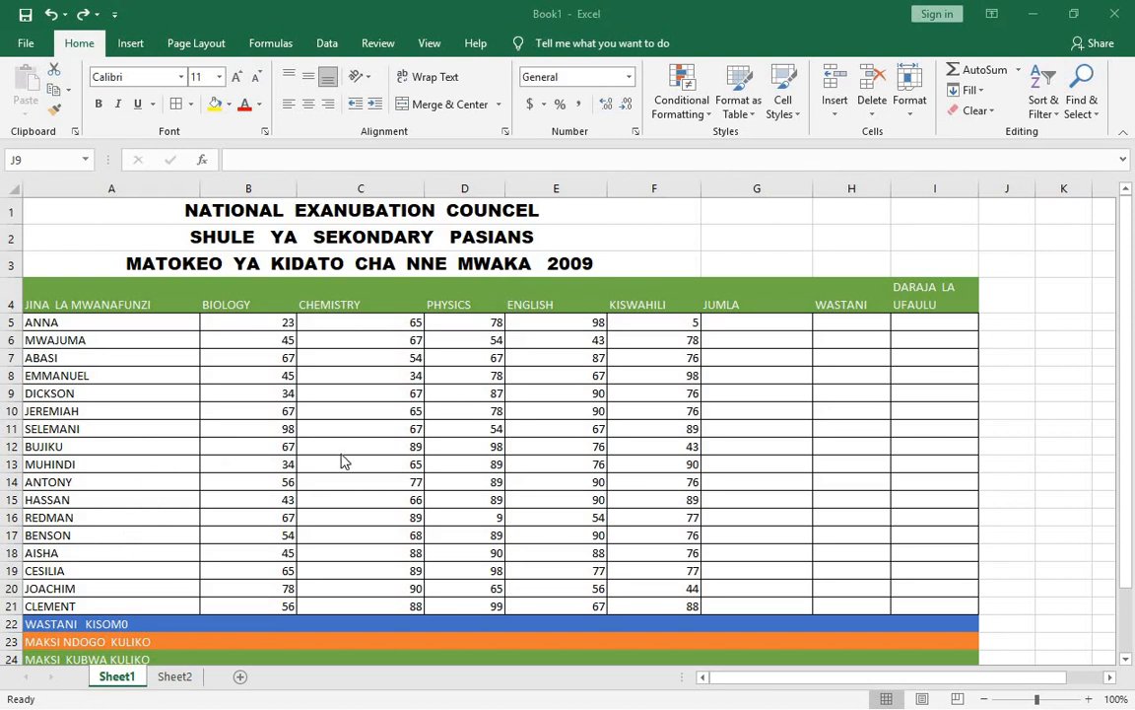
# - Examine the exam results sheet's layout, going through columns B to G and rows 1 to 5
pyautogui.scroll(-3, 341, 460)
pyautogui.scroll(3, 340, 461)
pyautogui.click(735, 318)
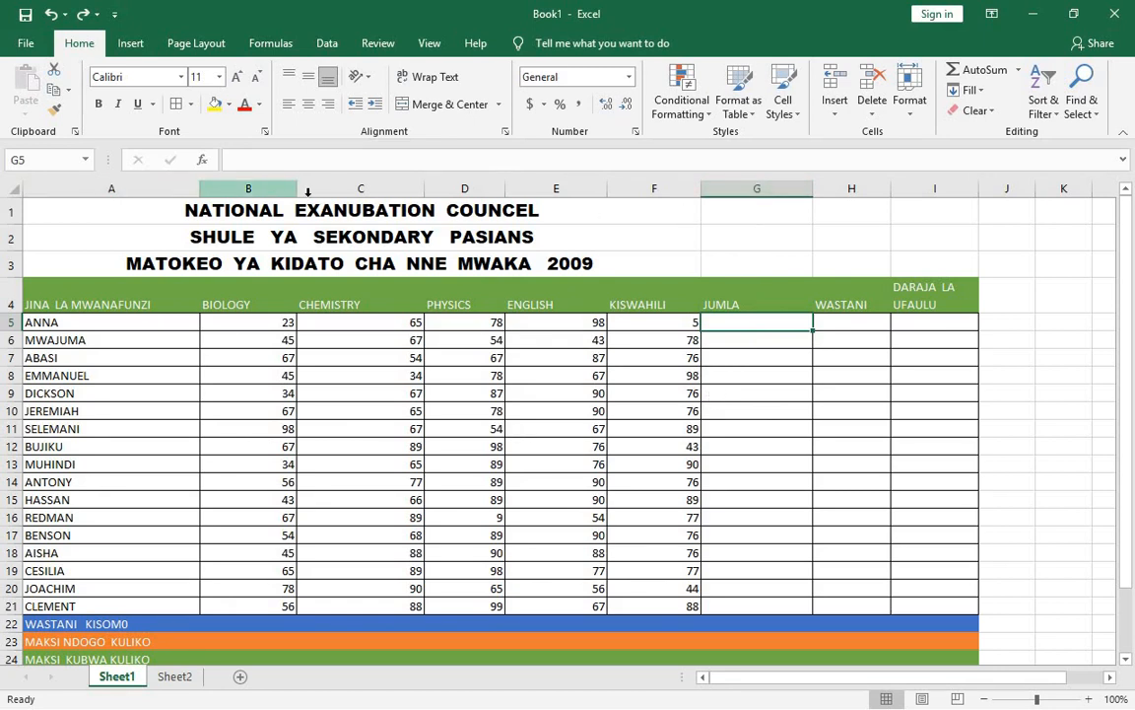
pyautogui.click(248, 187)
pyautogui.click(361, 188)
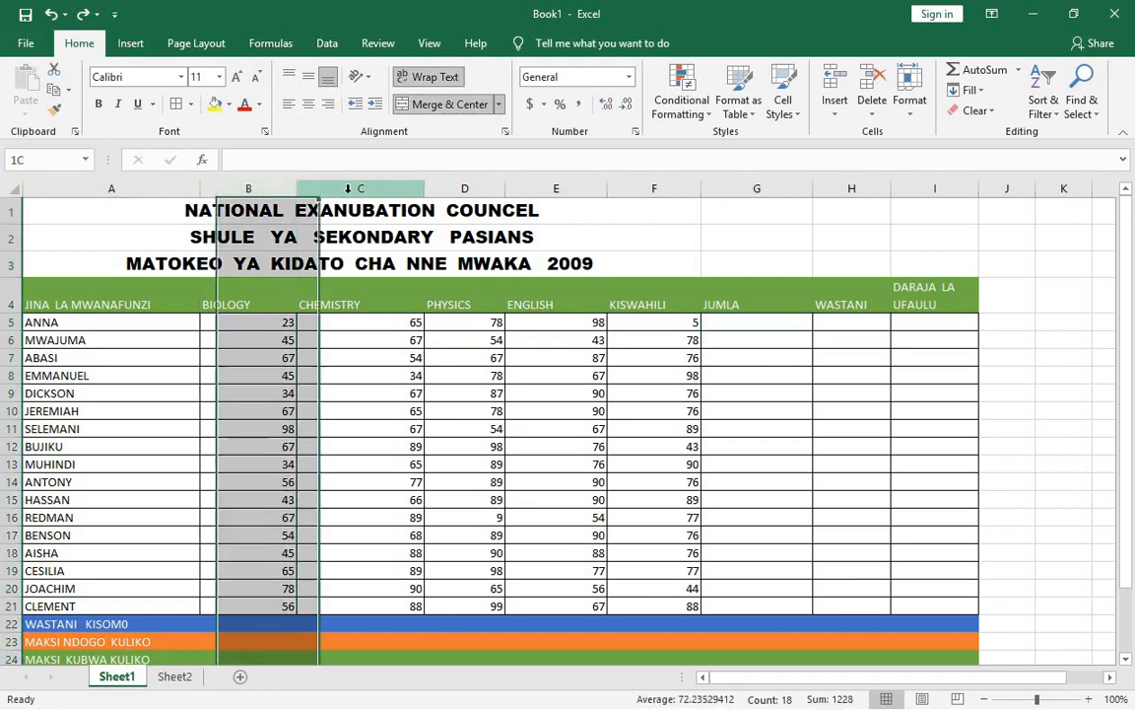
pyautogui.click(463, 209)
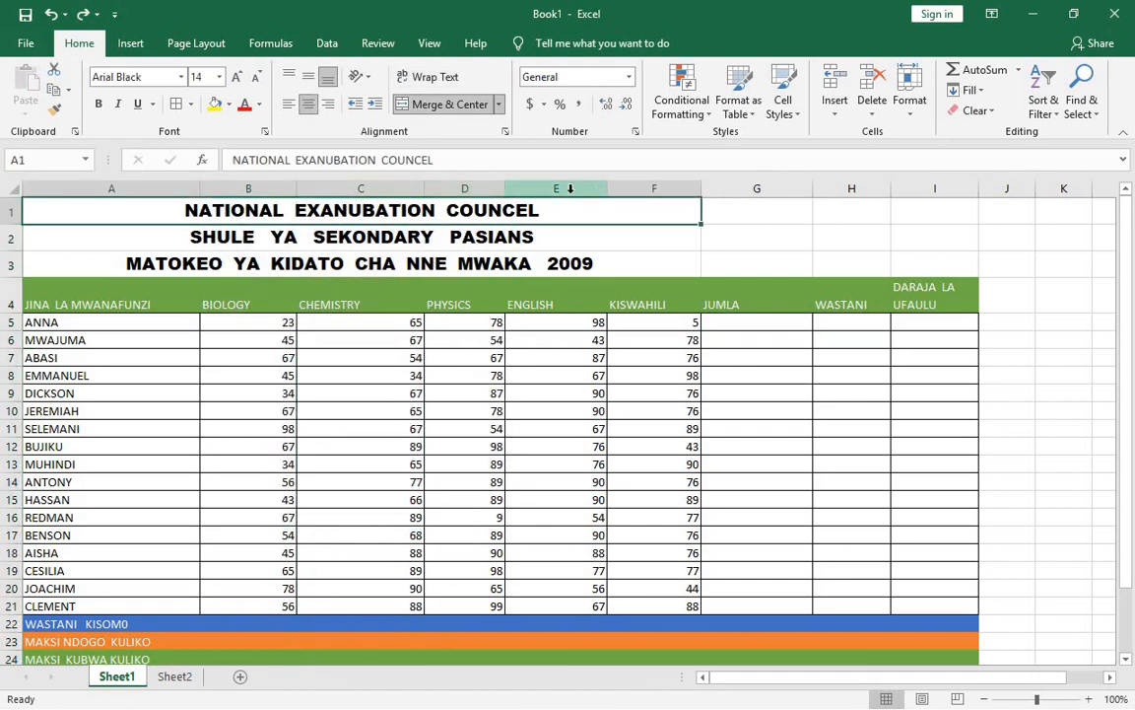
pyautogui.click(655, 188)
pyautogui.click(757, 187)
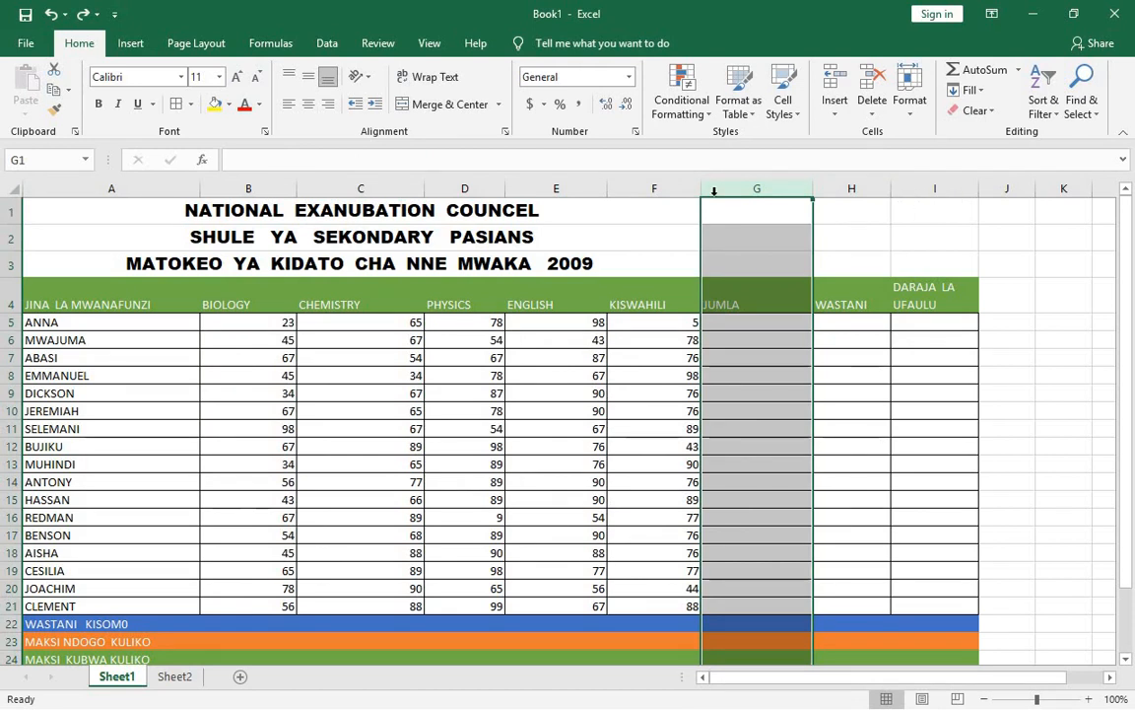
pyautogui.click(10, 210)
pyautogui.click(10, 236)
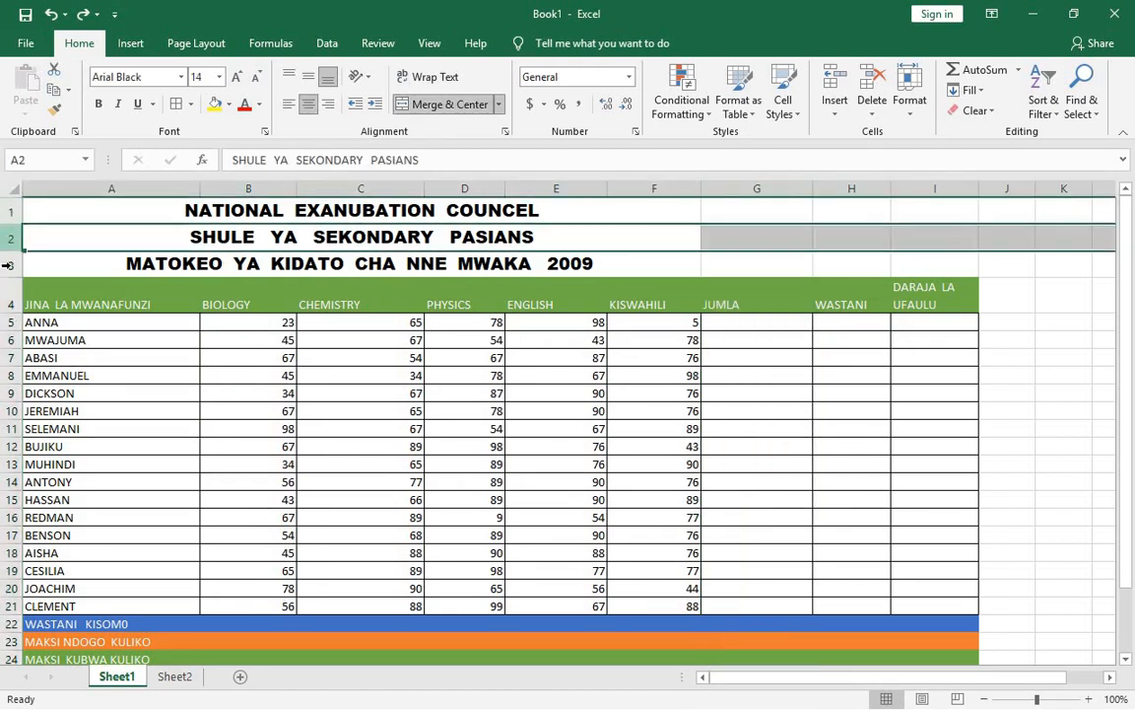
pyautogui.click(10, 263)
pyautogui.click(10, 295)
pyautogui.click(10, 322)
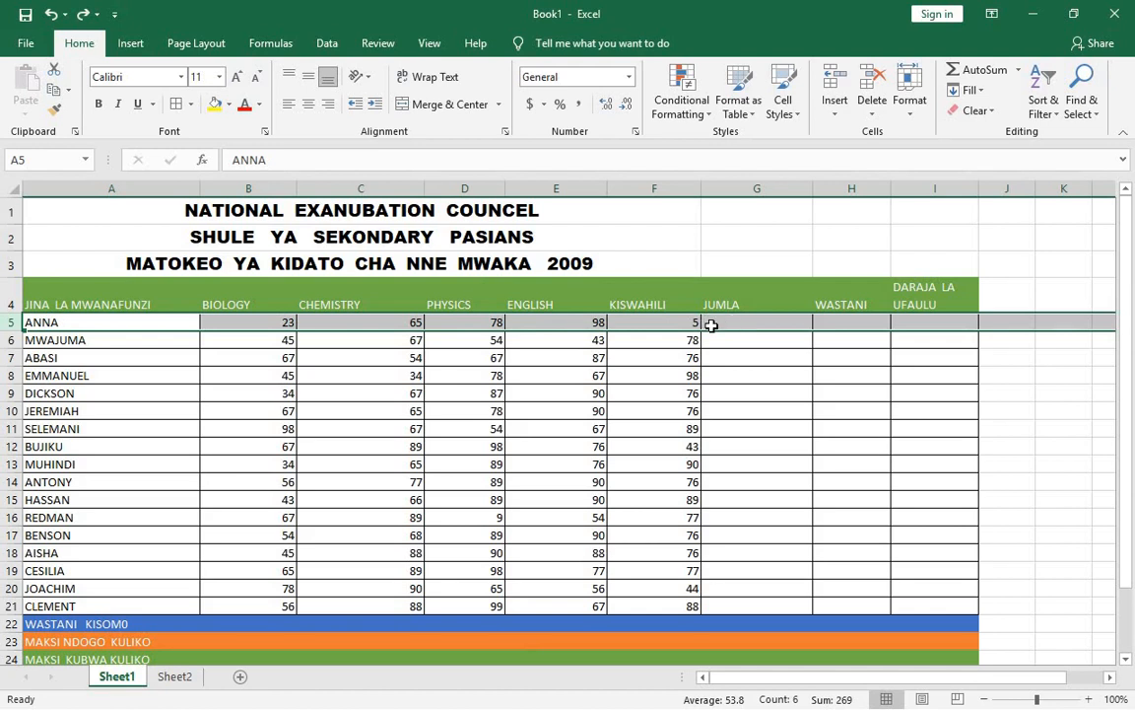
# - Examine the empty JUMLA, WASTANI and DARAJA LA UFAULU columns of the results table
pyautogui.click(824, 393)
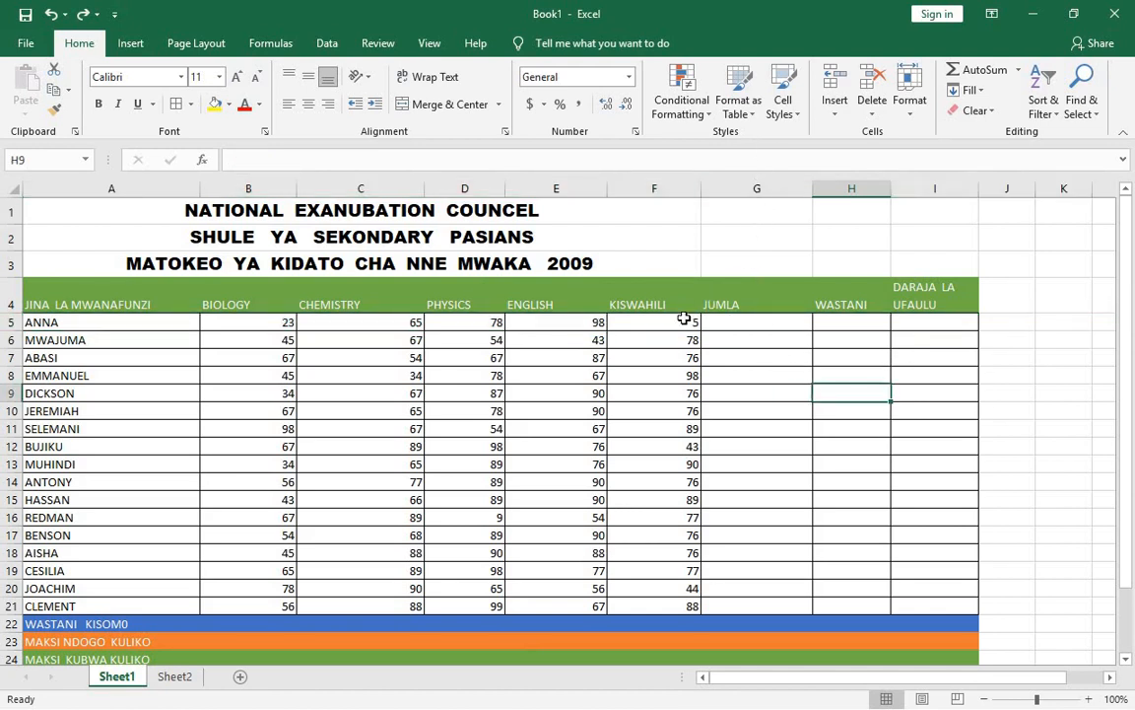
pyautogui.click(759, 189)
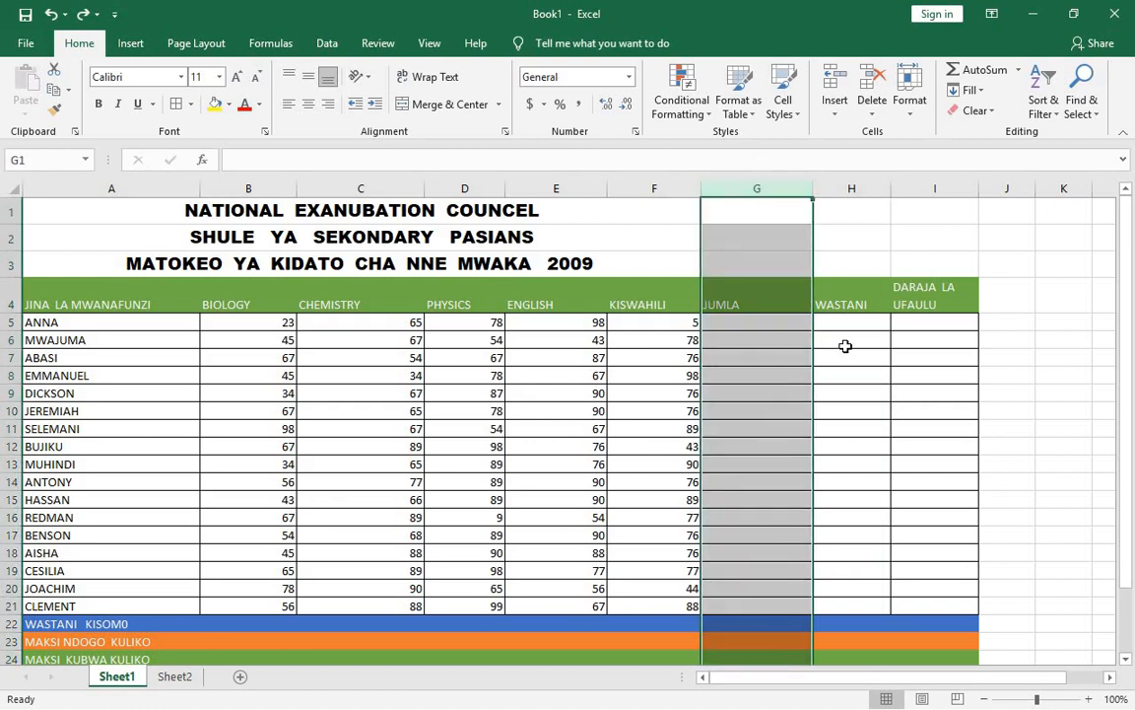
pyautogui.scroll(3, 845, 344)
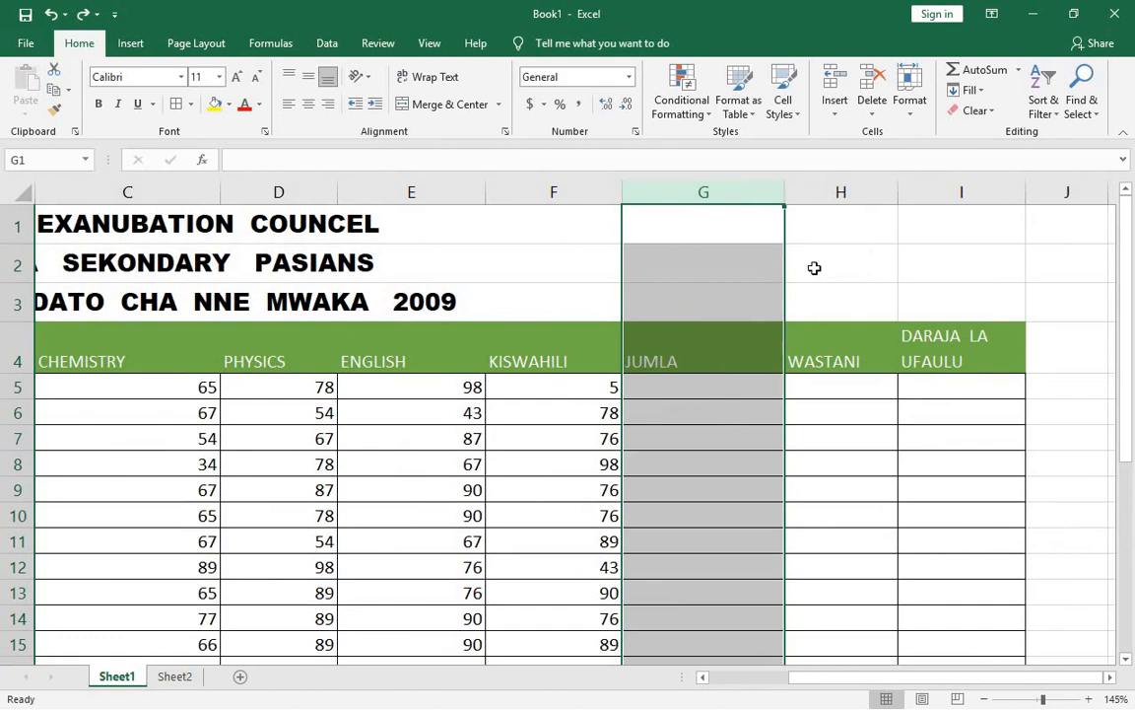
pyautogui.click(844, 192)
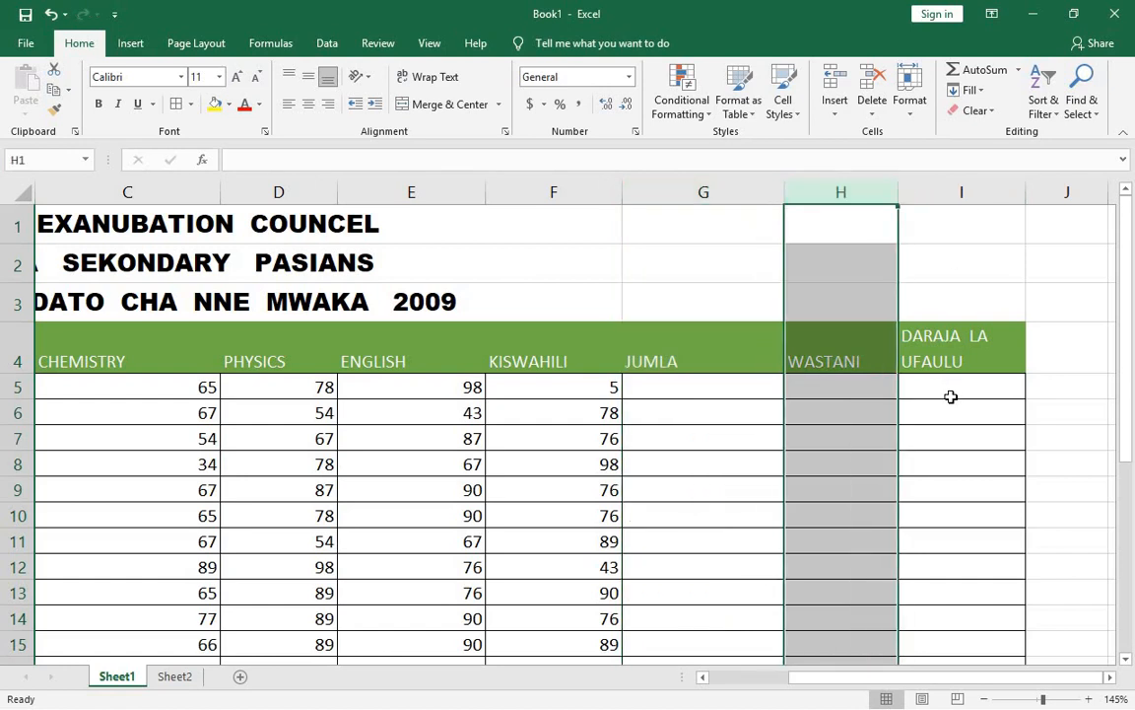
pyautogui.click(964, 191)
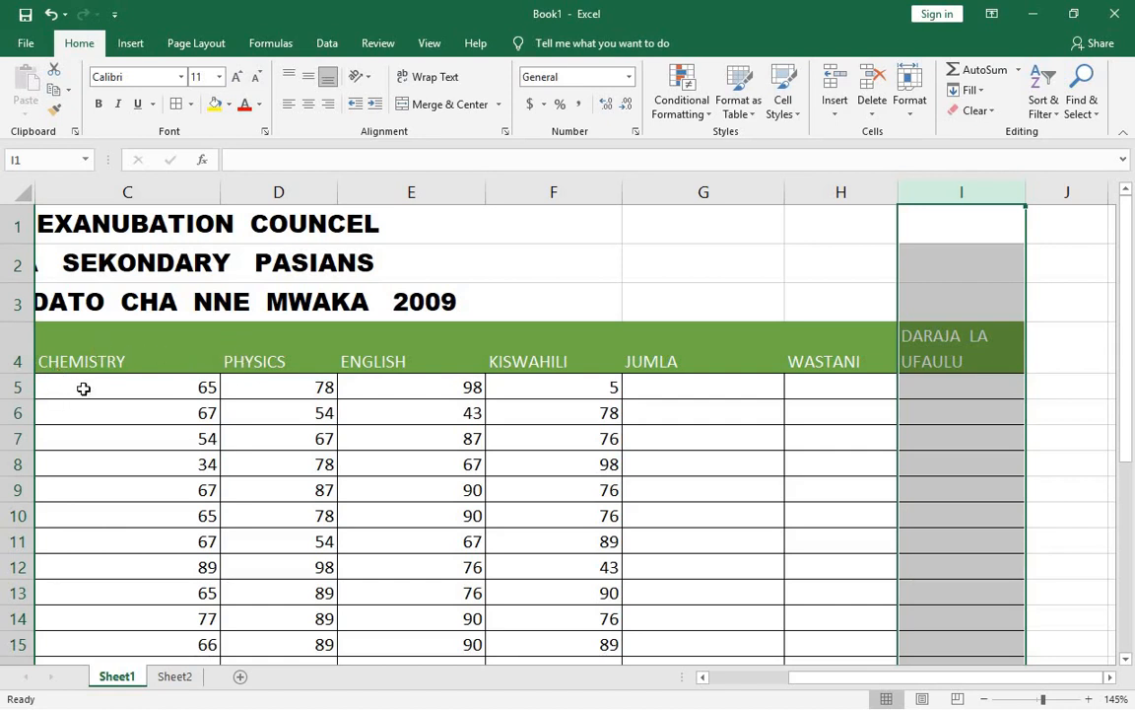
pyautogui.scroll(-4, 609, 568)
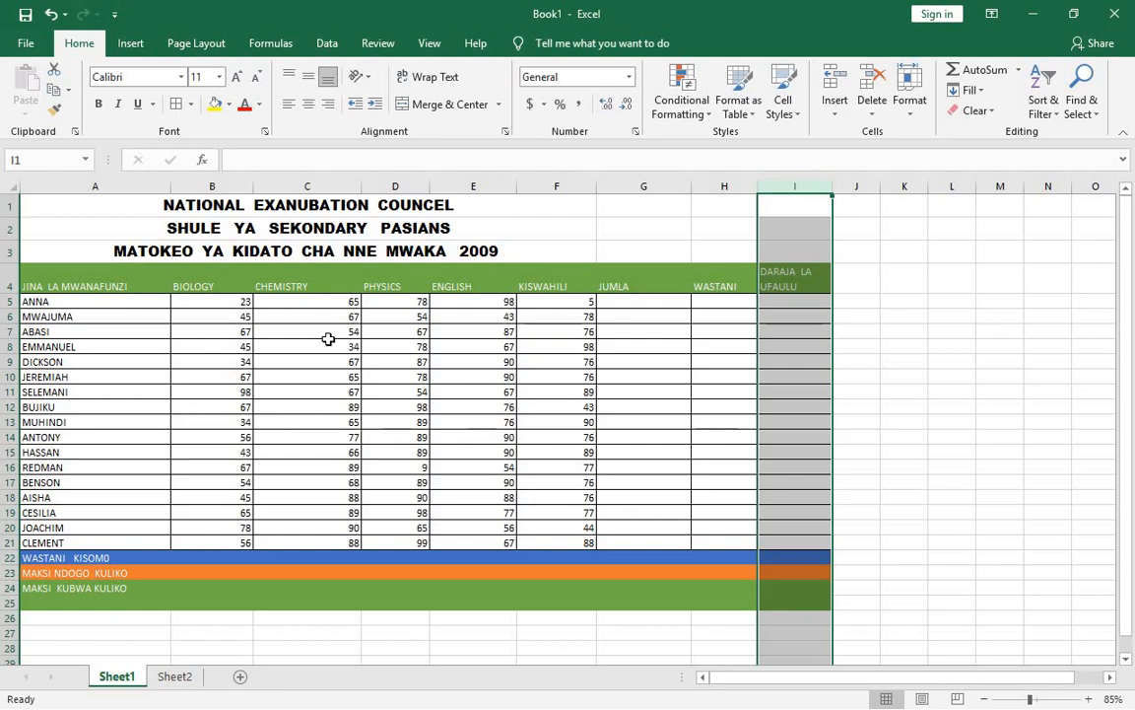
pyautogui.scroll(2, 315, 337)
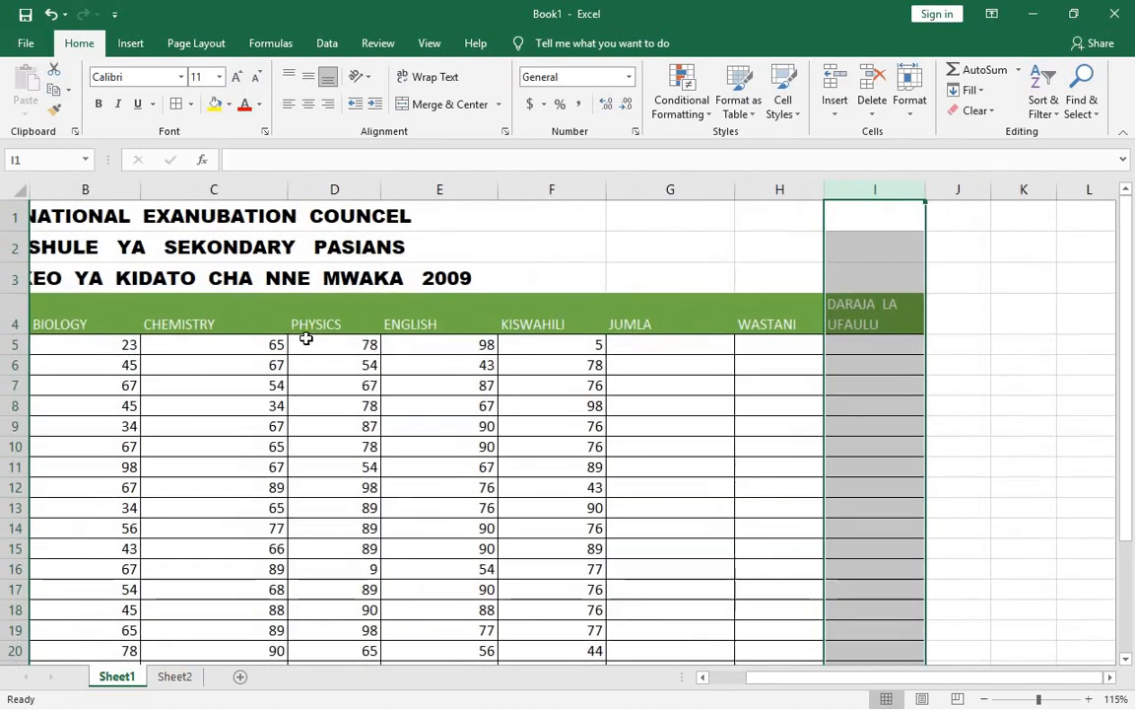
pyautogui.click(645, 347)
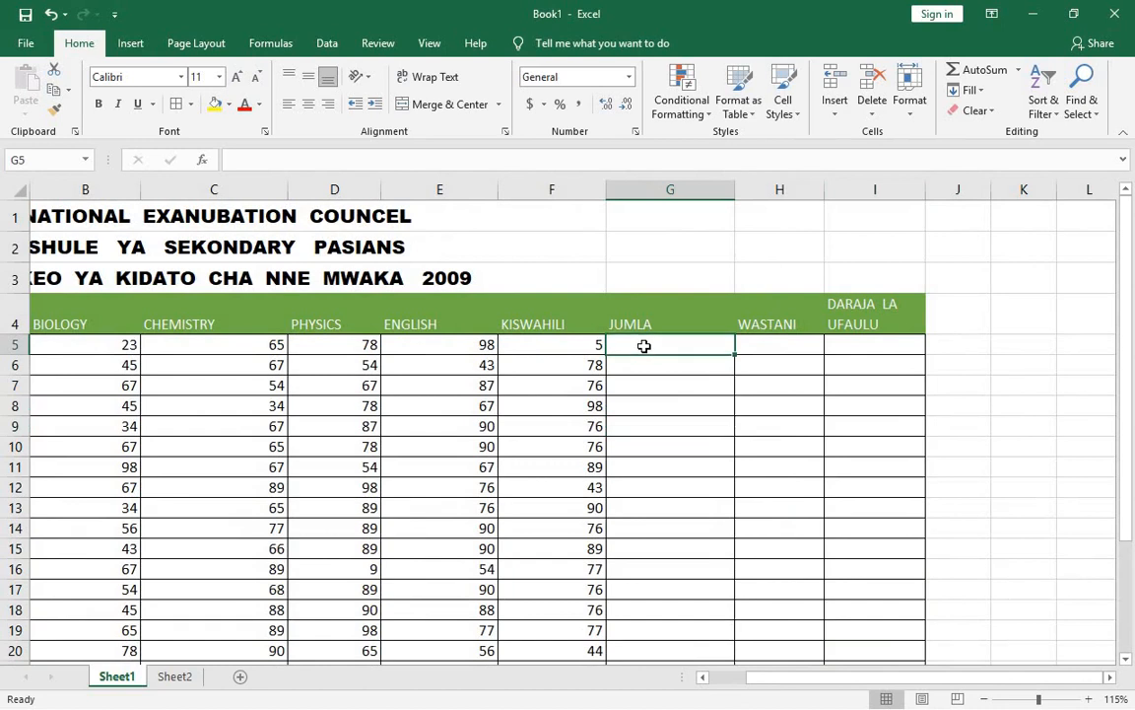
pyautogui.write('=')
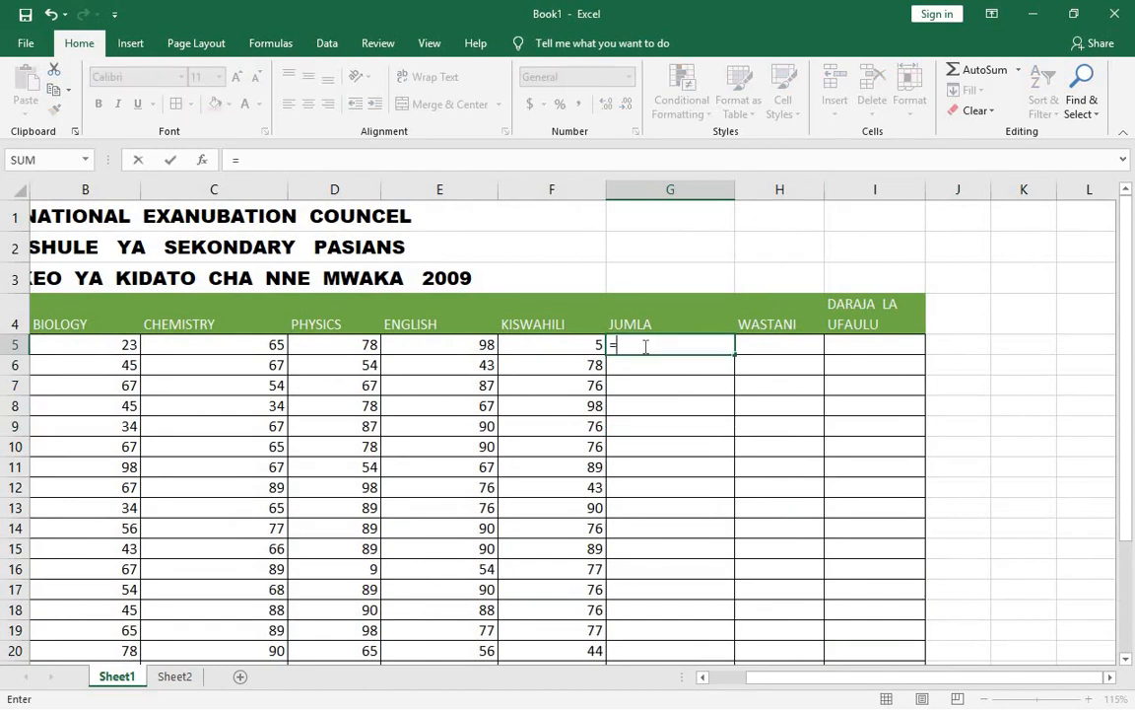
pyautogui.write('SUM')
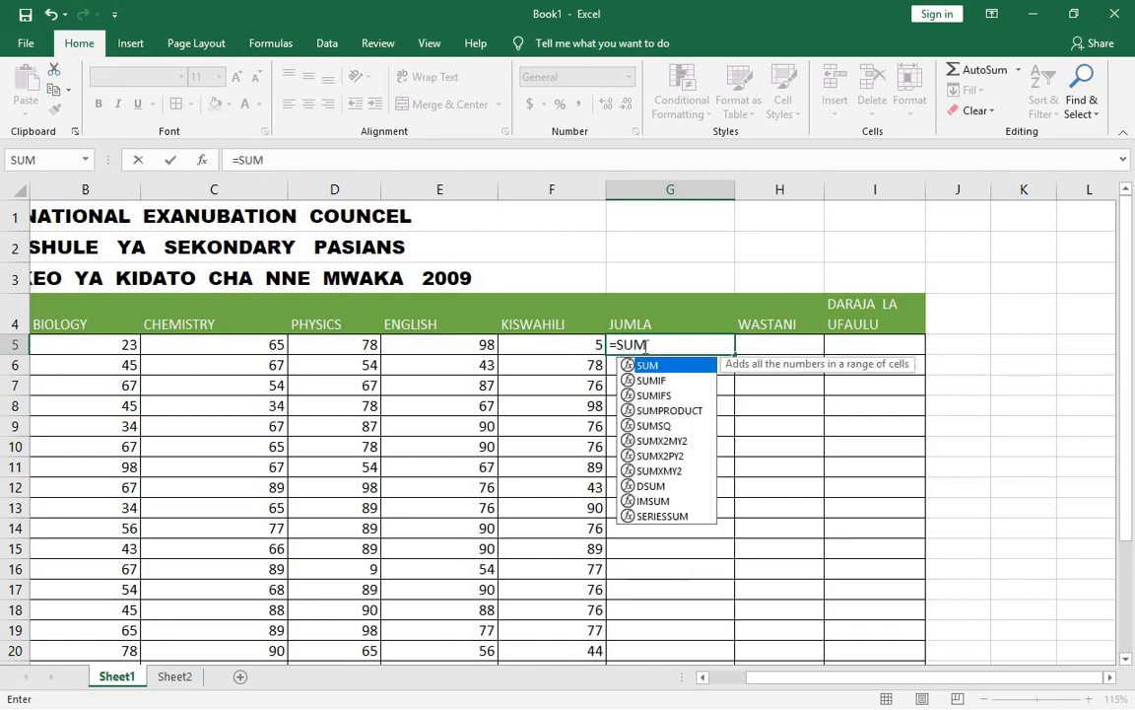
pyautogui.write('(')
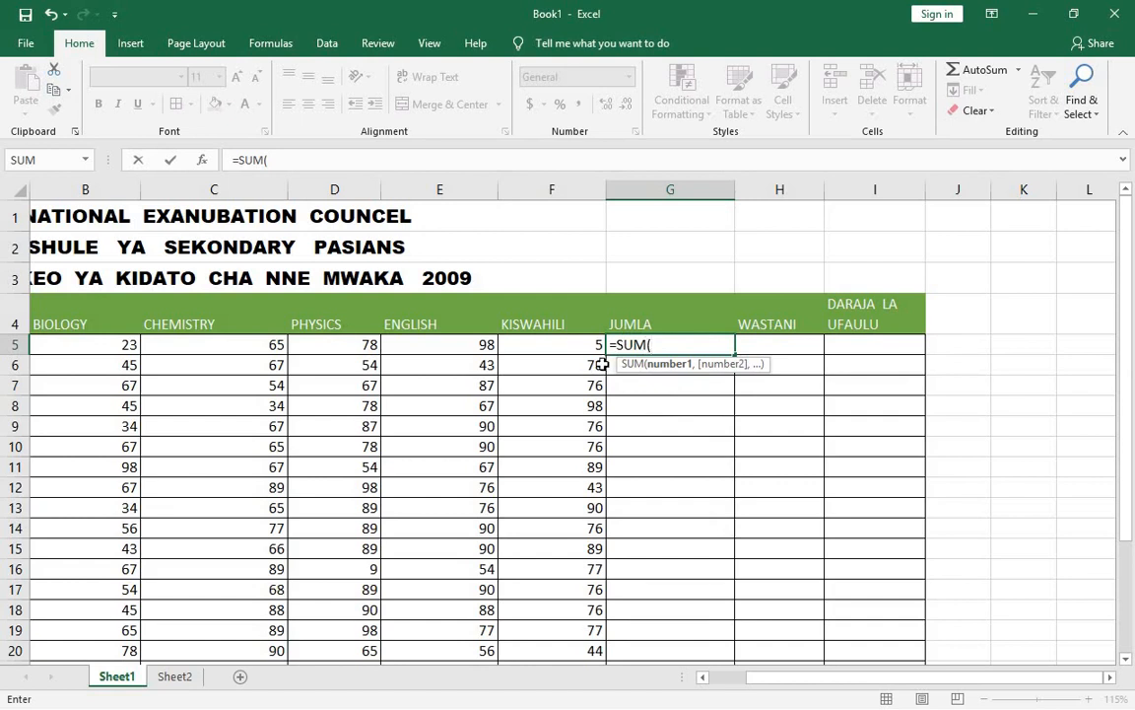
pyautogui.scroll(-1, 602, 364)
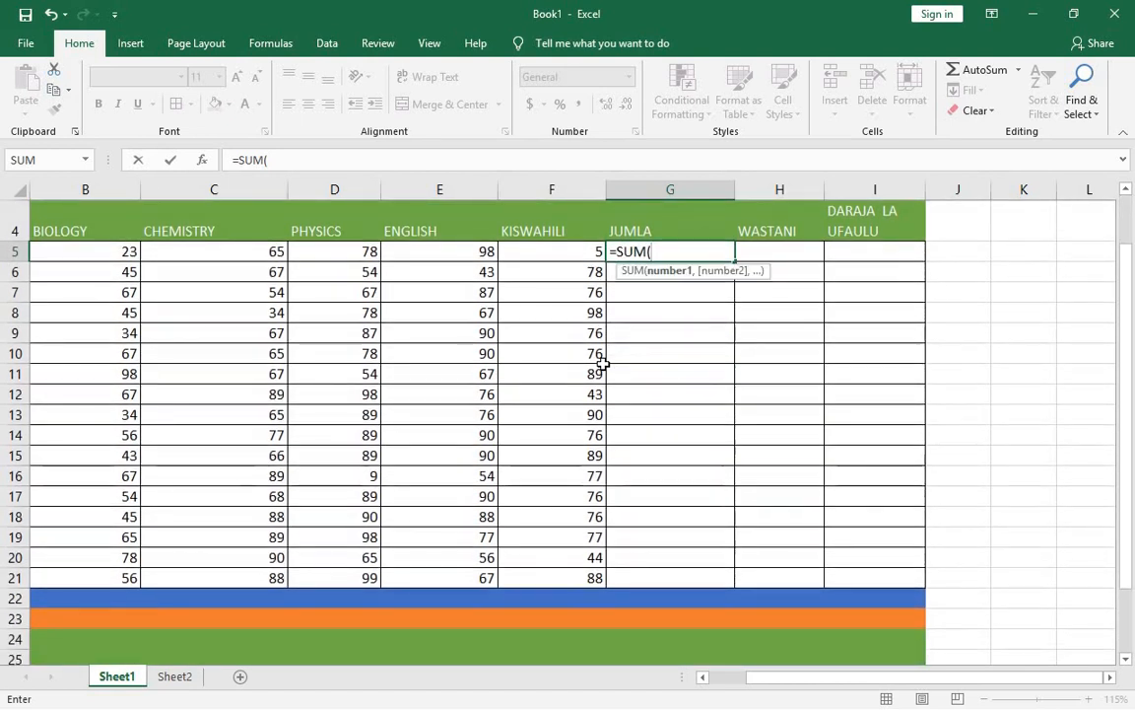
pyautogui.scroll(-2, 532, 352)
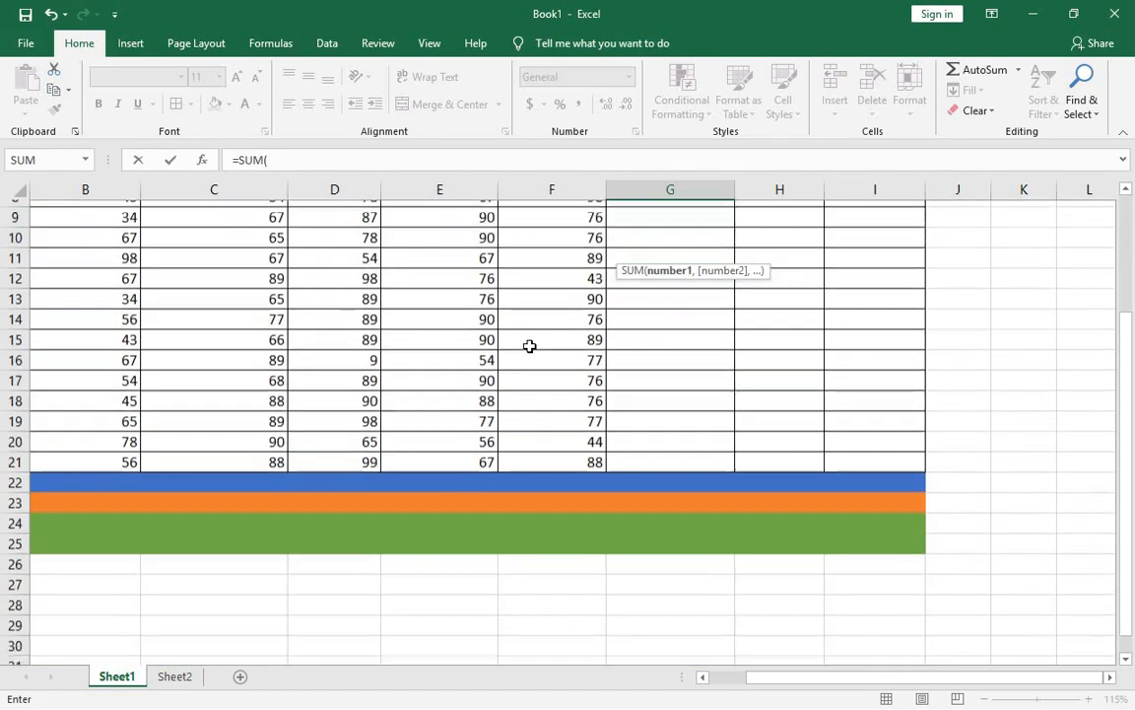
pyautogui.click(540, 352)
pyautogui.click(730, 352)
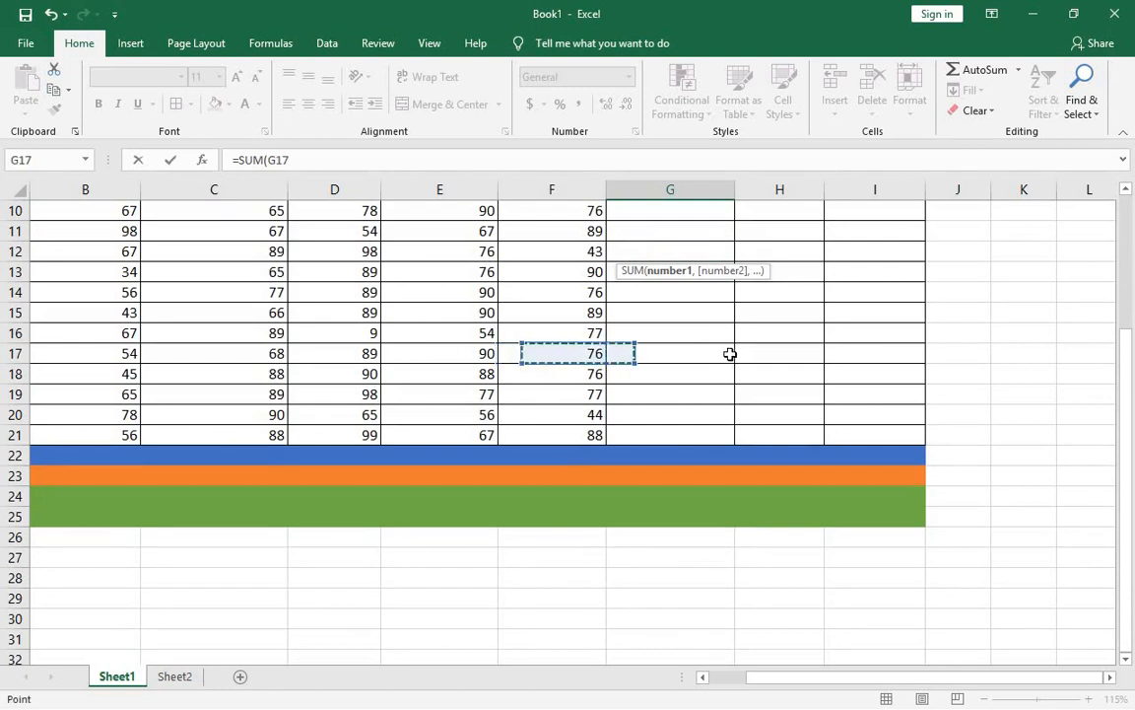
pyautogui.write('L')
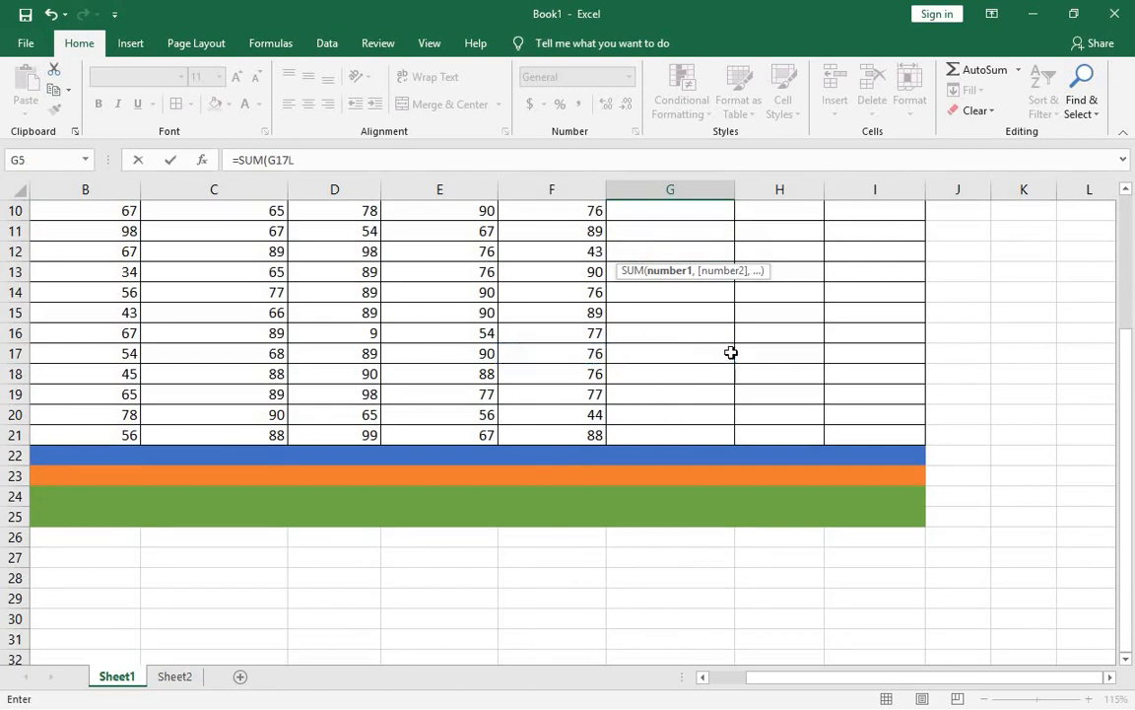
pyautogui.scroll(3, 590, 535)
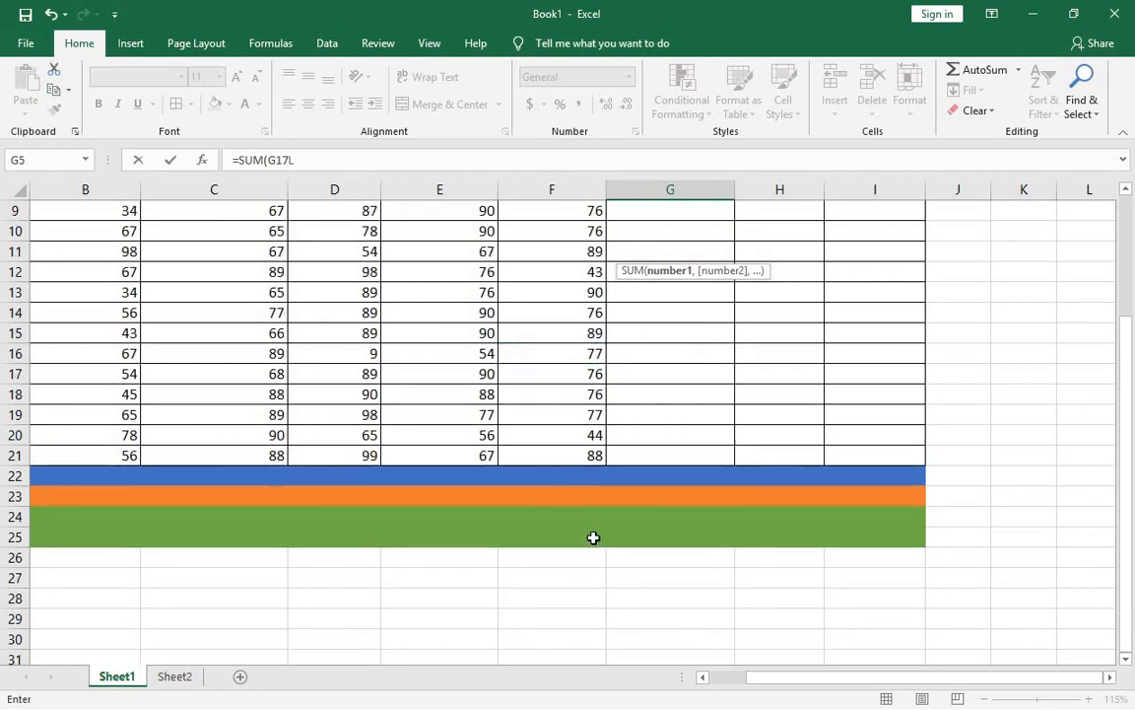
pyautogui.moveTo(773, 681); pyautogui.dragTo(739, 680)
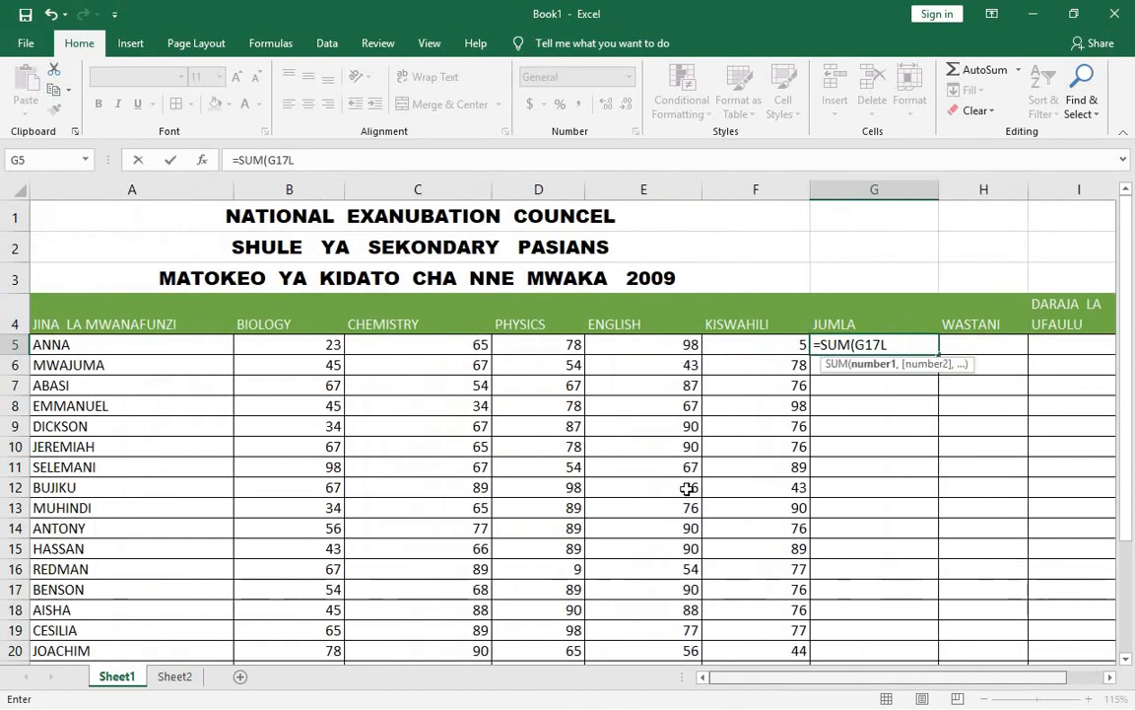
pyautogui.click(687, 485)
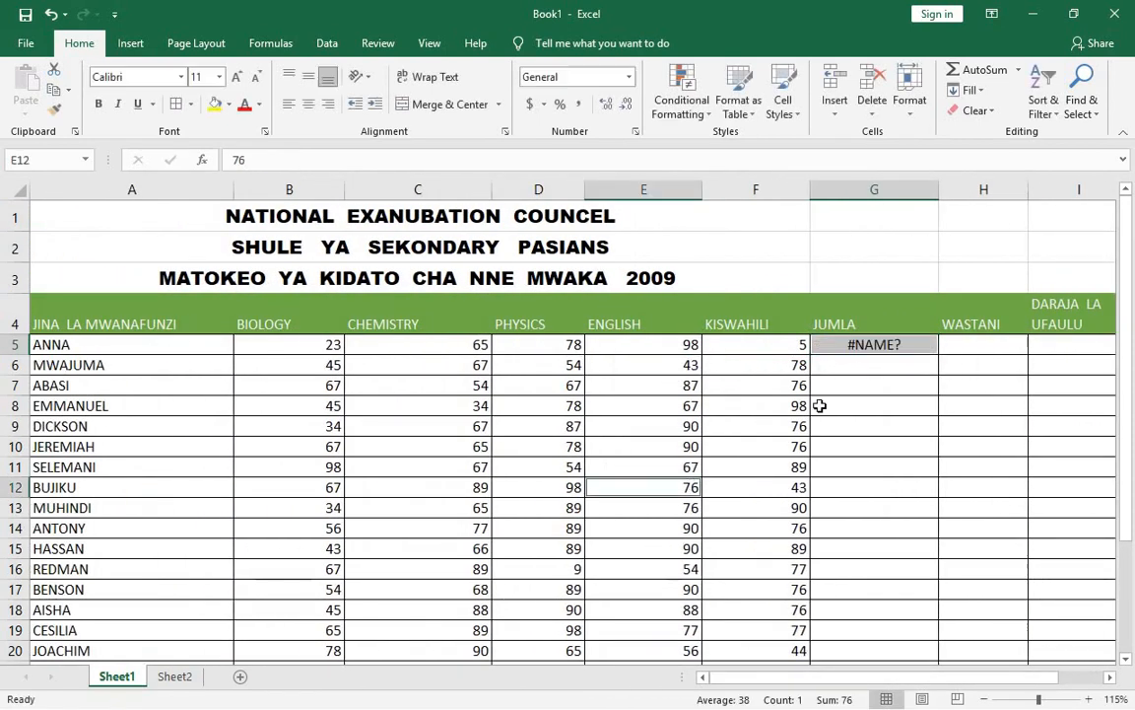
pyautogui.click(863, 342)
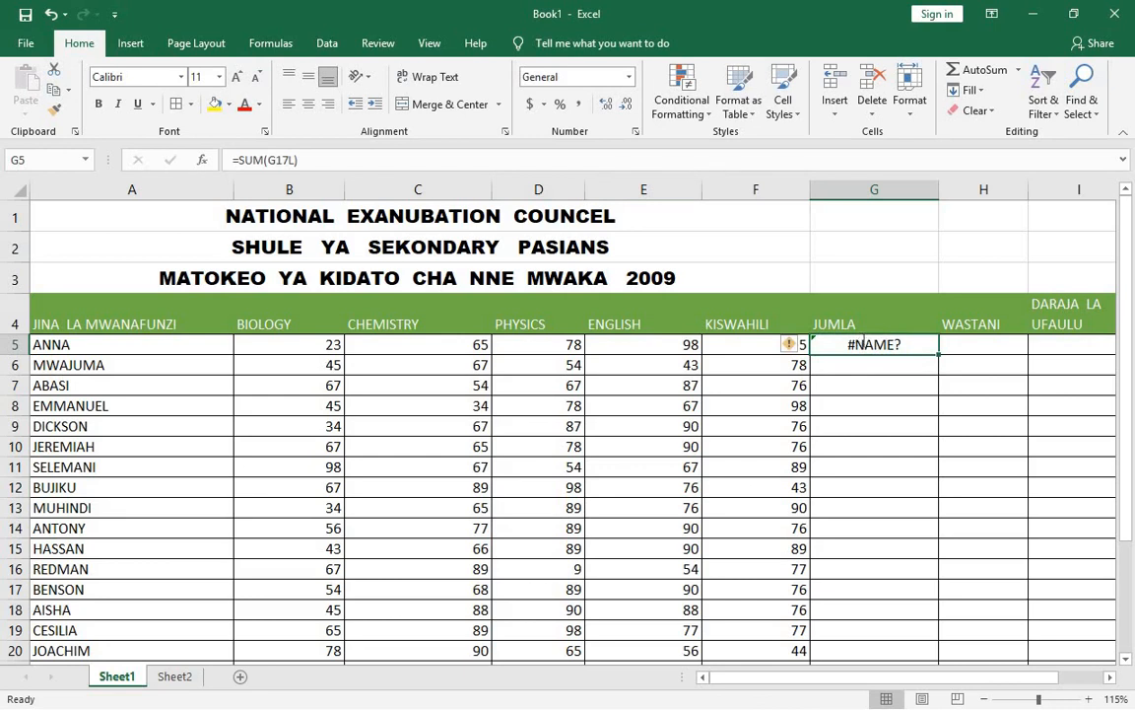
pyautogui.press('Delete')
pyautogui.click(873, 405)
# - Start a SUM formula in cell G5, the first student's JUMLA cell, up to the opening bracket
pyautogui.scroll(-2, 873, 406)
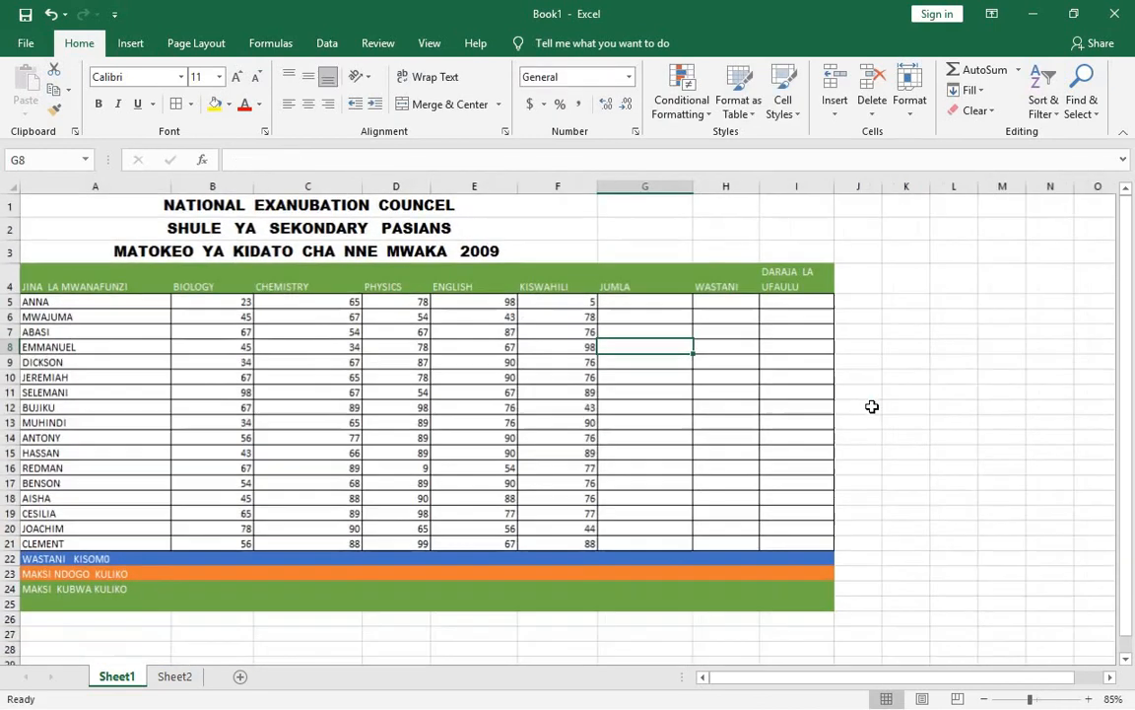
pyautogui.click(630, 311)
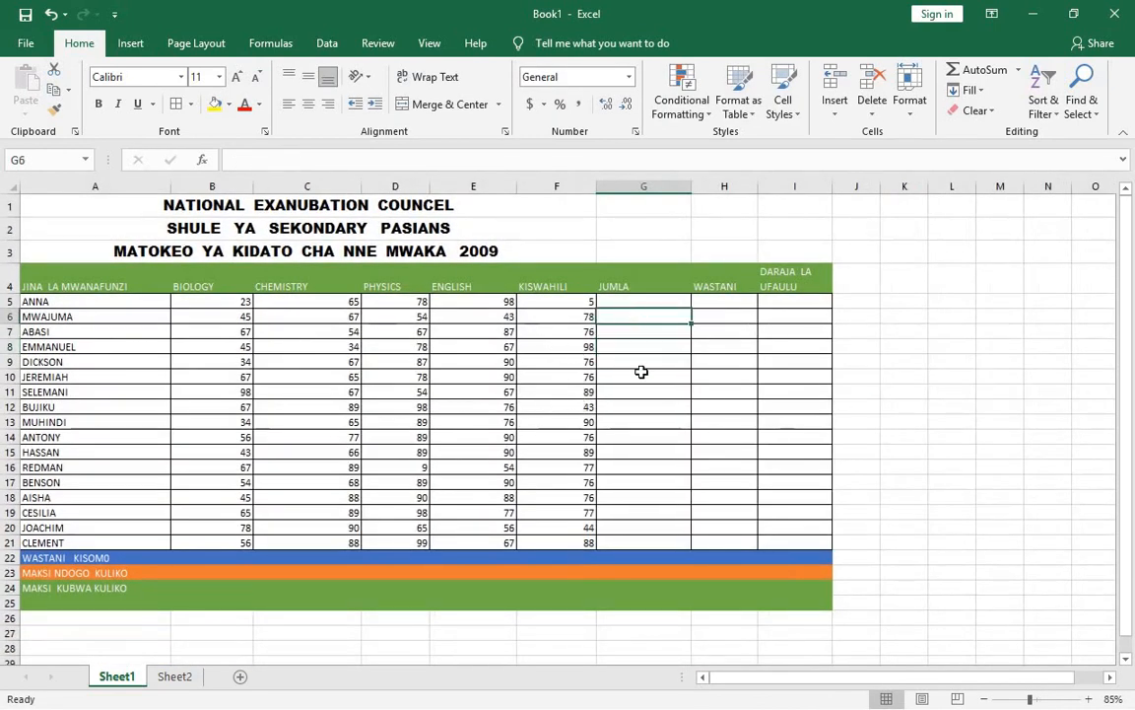
pyautogui.scroll(1, 640, 372)
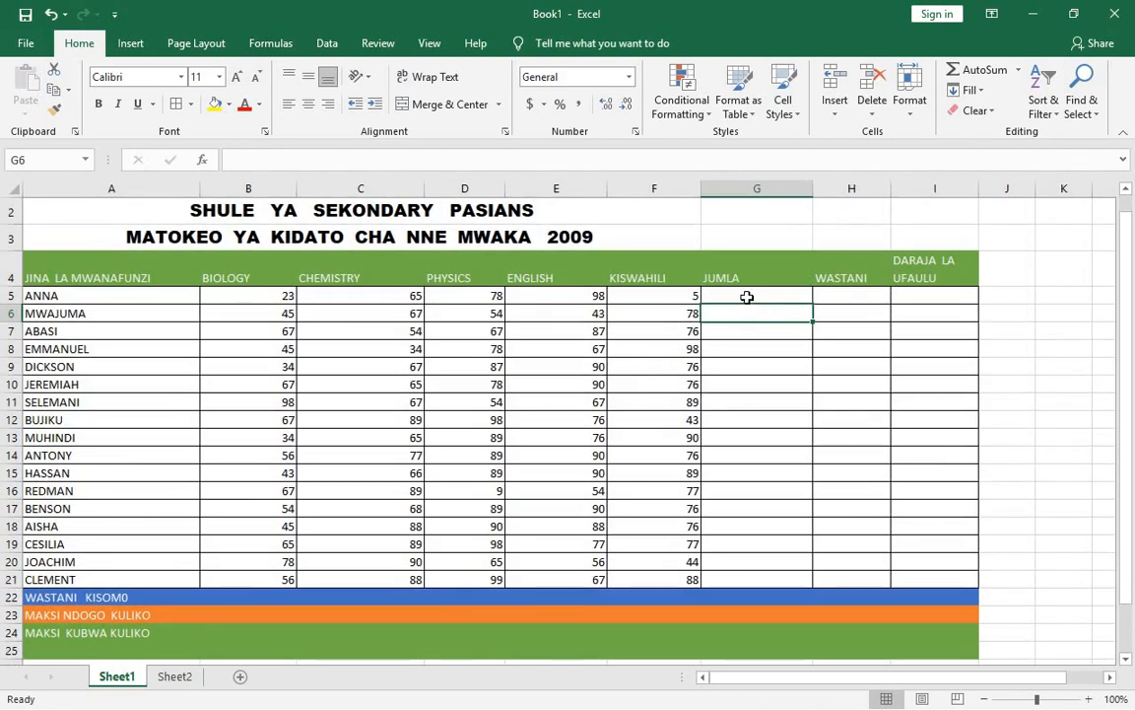
pyautogui.click(743, 295)
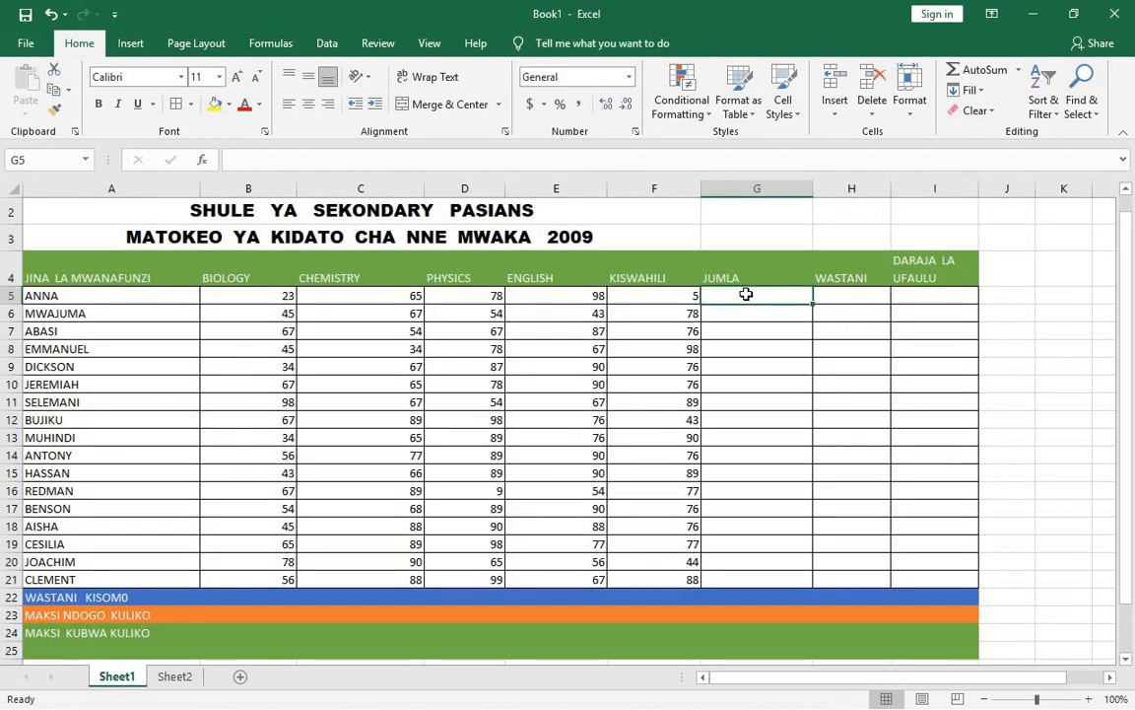
pyautogui.write('=SUM')
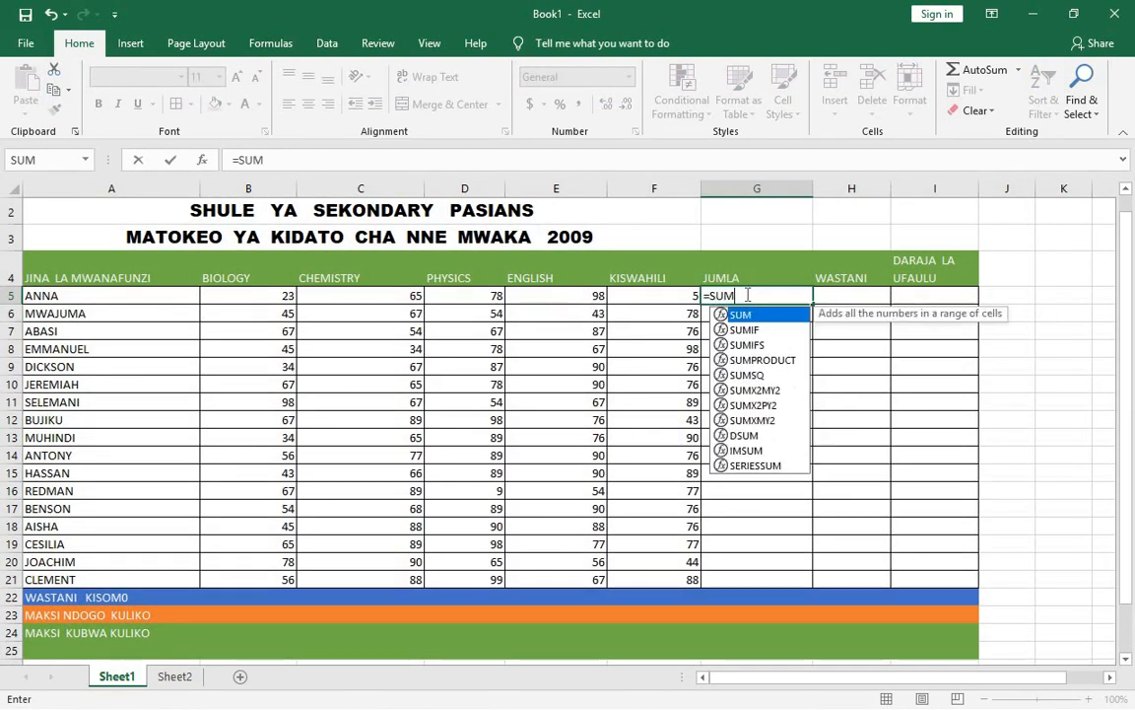
pyautogui.write('(')
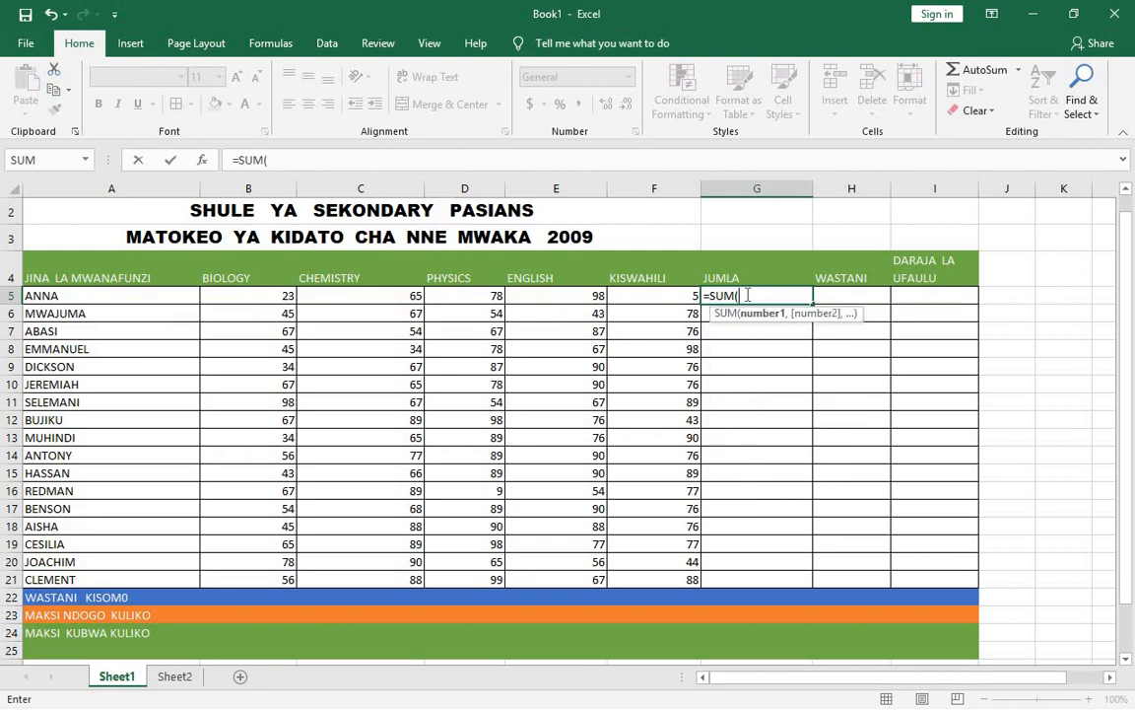
pyautogui.click(249, 188)
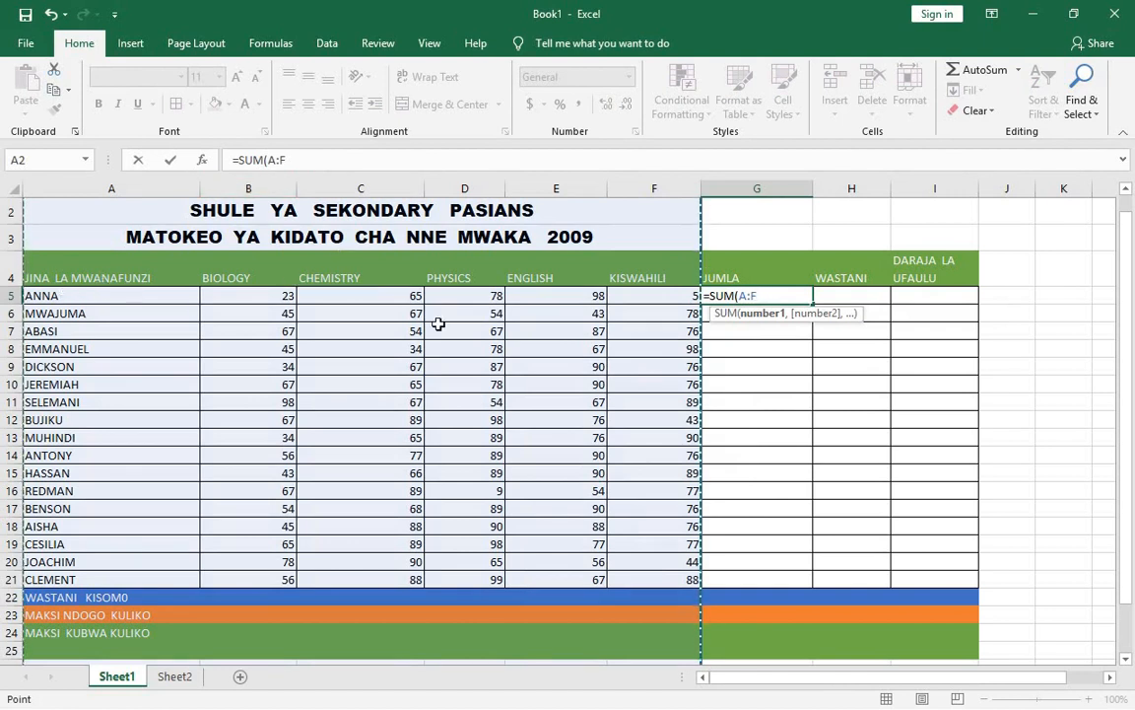
pyautogui.press('BackSpace')
pyautogui.press('BackSpace')
pyautogui.press('BackSpace')
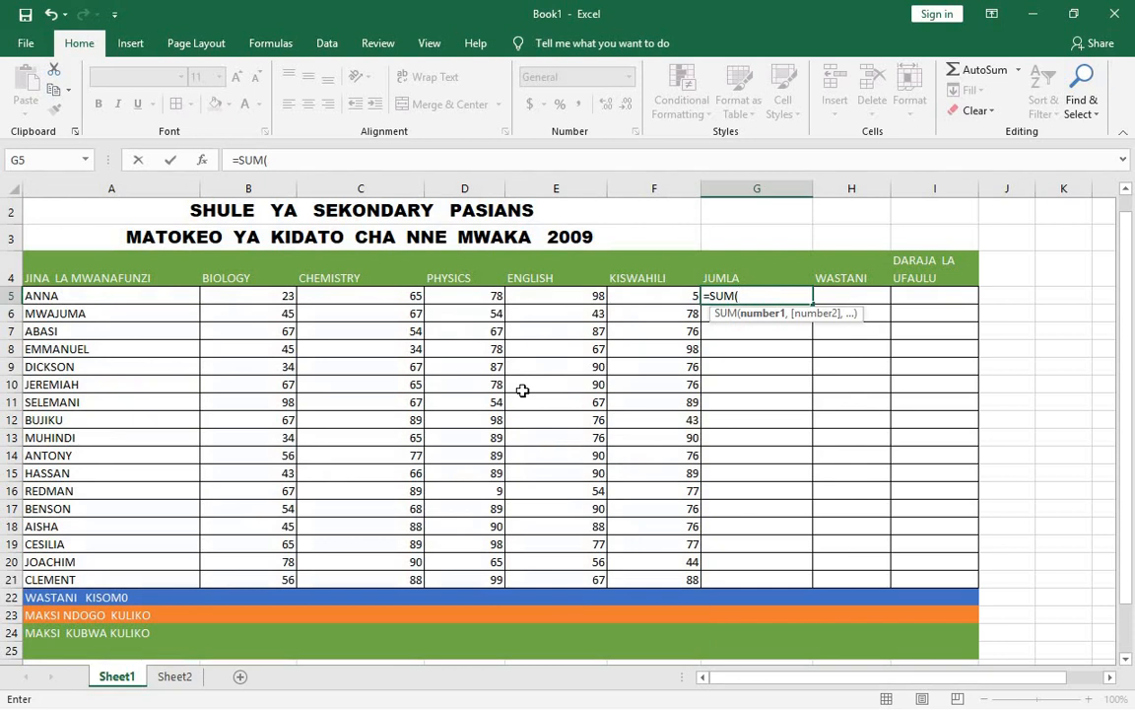
# - Complete the SUM formula in G5 with the range B5:F5 to total the first student's marks
pyautogui.write('B3')
pyautogui.press('BackSpace')
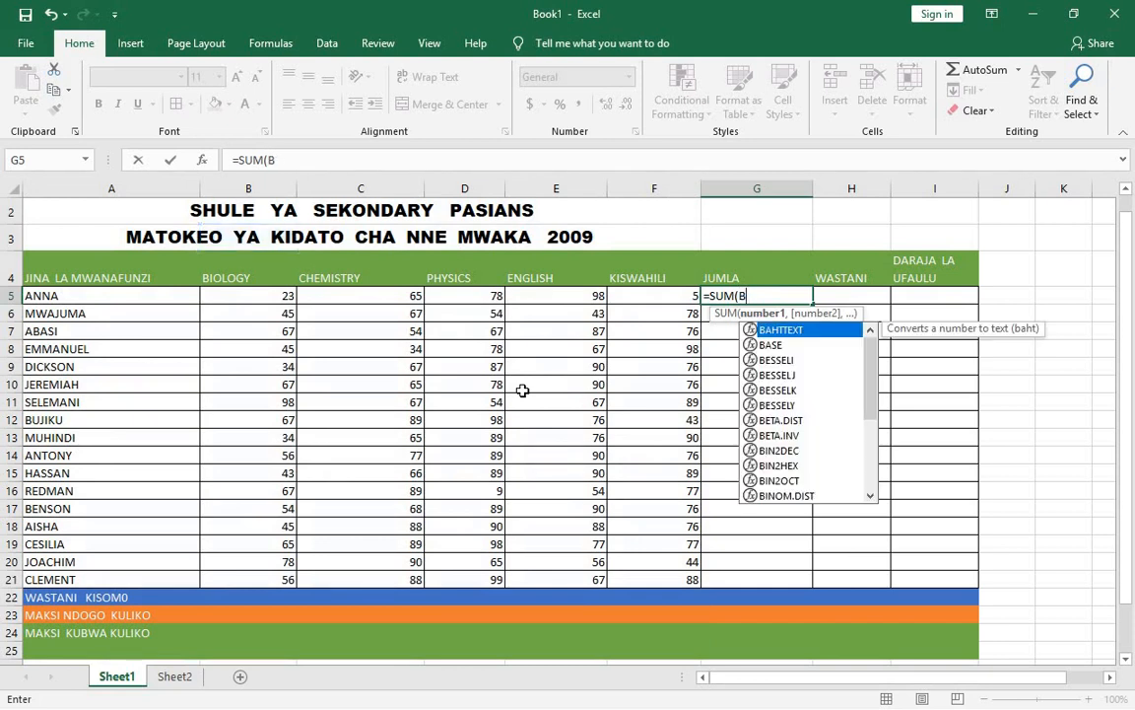
pyautogui.write('5:')
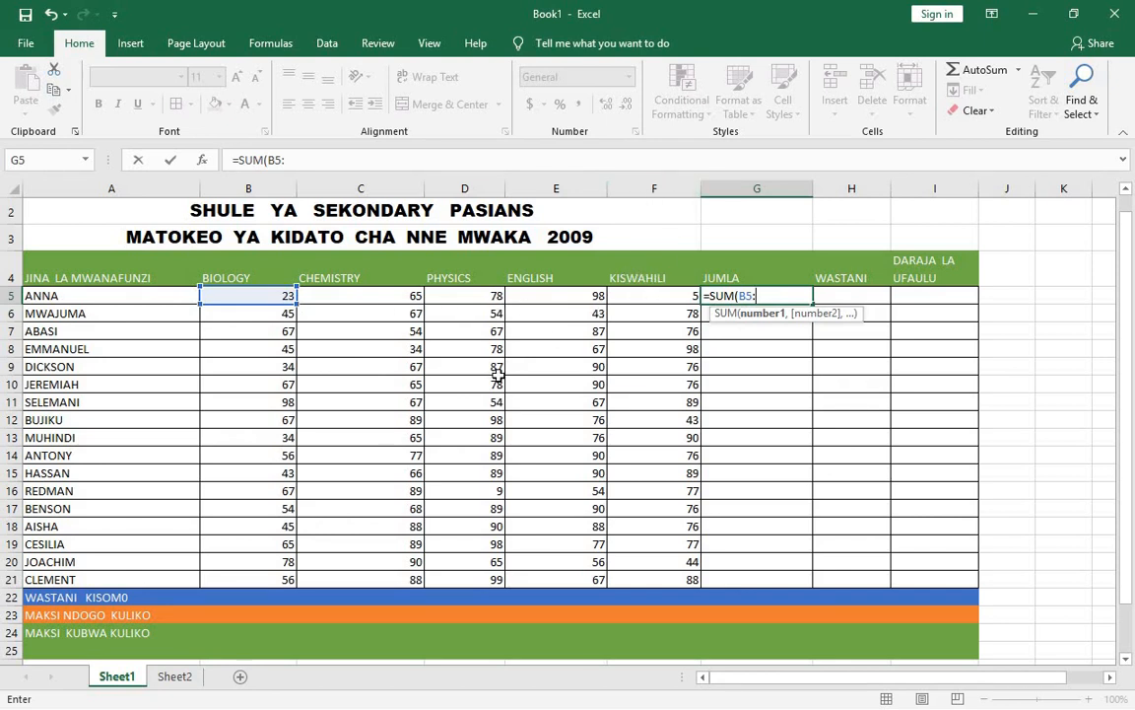
pyautogui.write('F5')
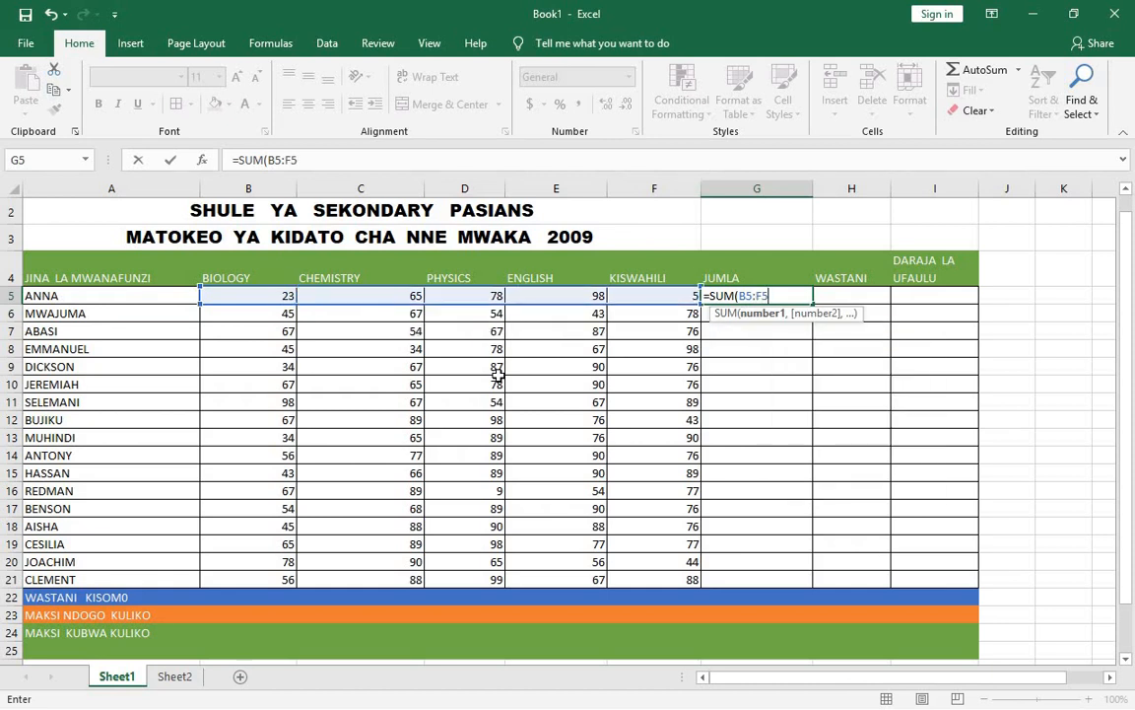
pyautogui.write(')')
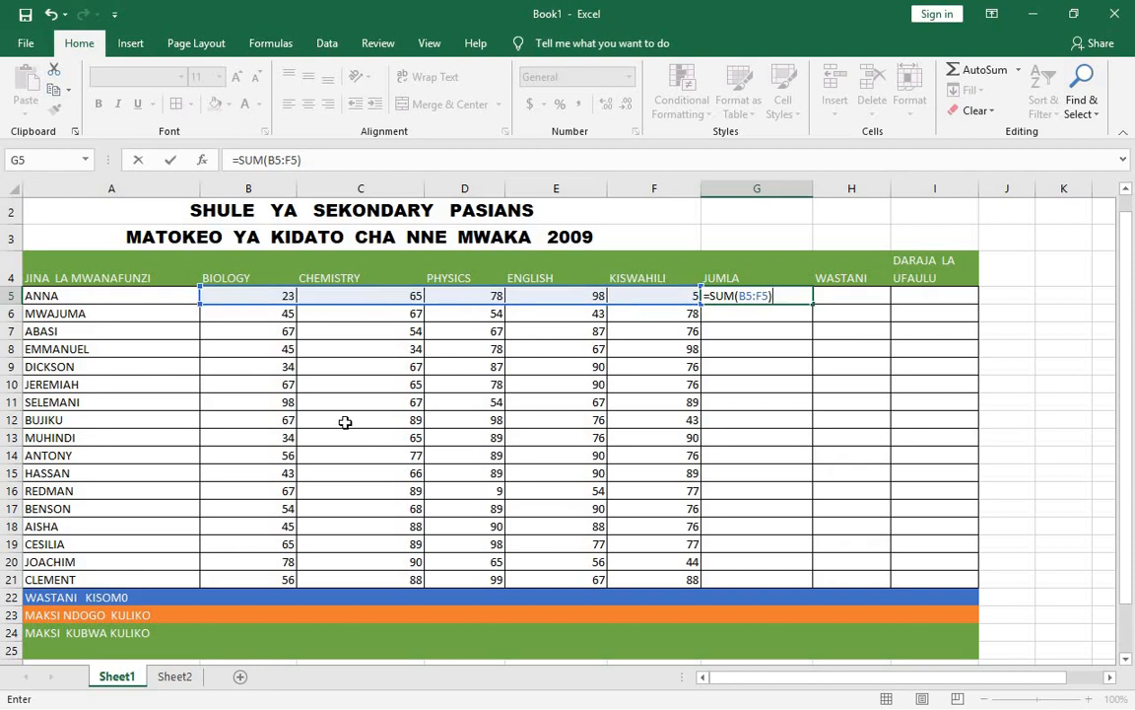
pyautogui.press('Return')
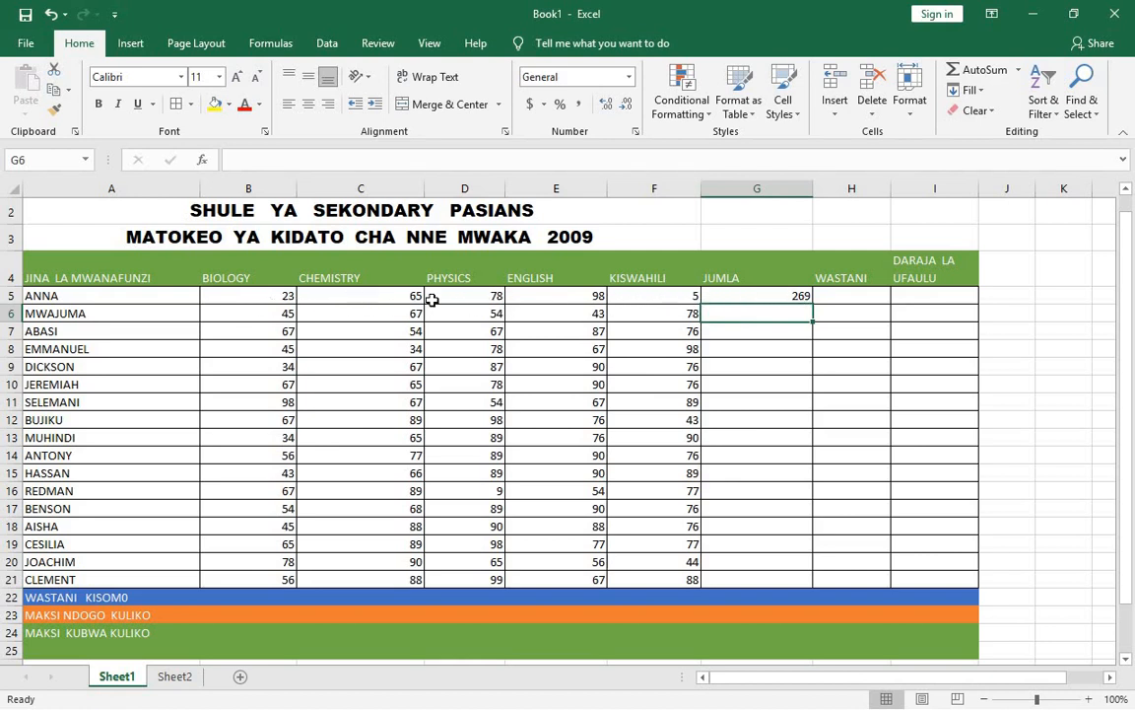
# - Copy the total formula from G5 down the JUMLA column to row 21 for all the students
pyautogui.click(753, 298)
pyautogui.click(773, 335)
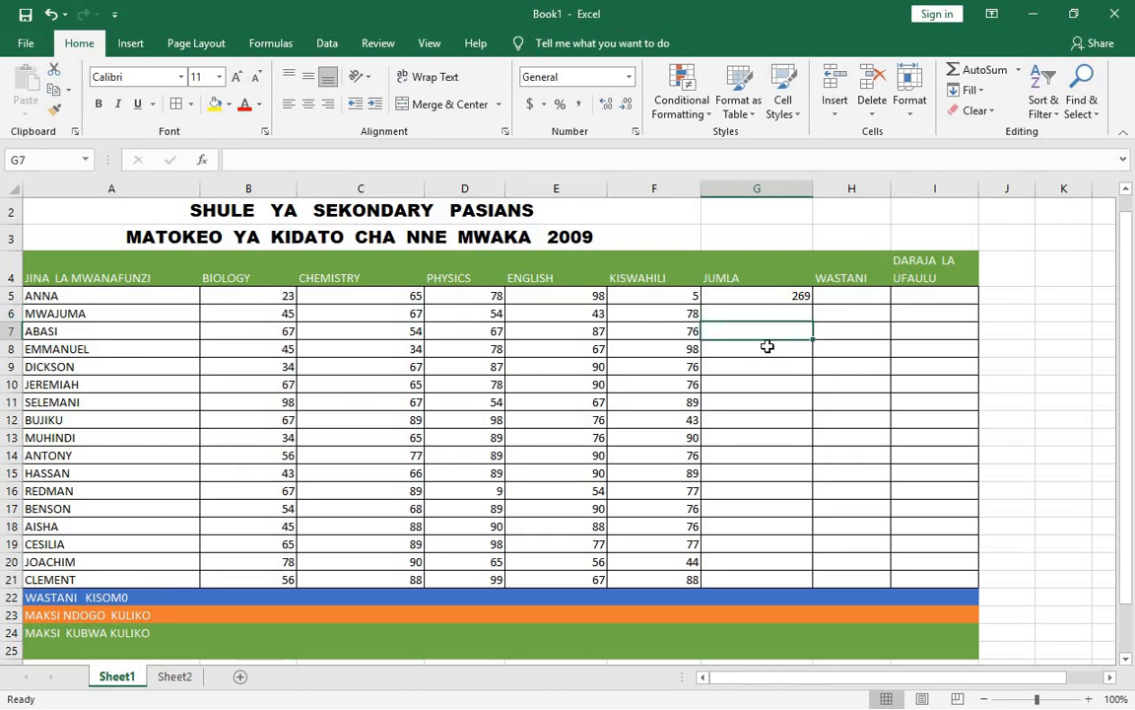
pyautogui.keyDown('ctrl'); pyautogui.scroll(1, 767, 346); pyautogui.keyUp('ctrl')
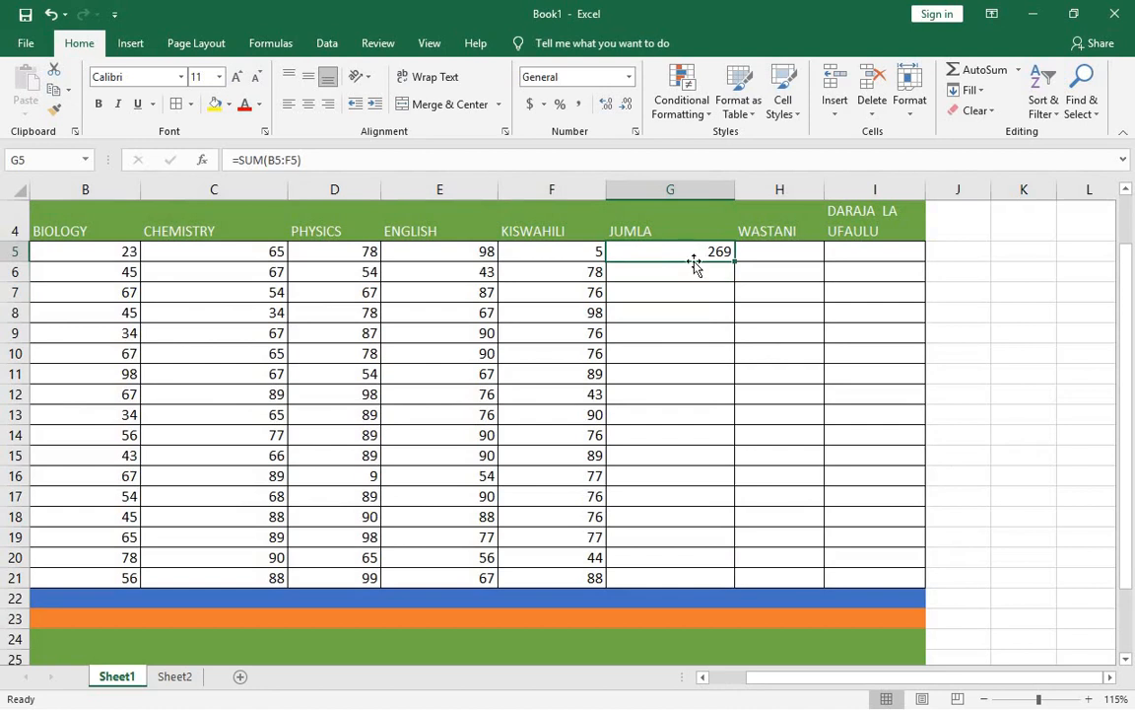
pyautogui.scroll(-1, 694, 258)
pyautogui.scroll(1, 757, 254)
pyautogui.scroll(1, 757, 254)
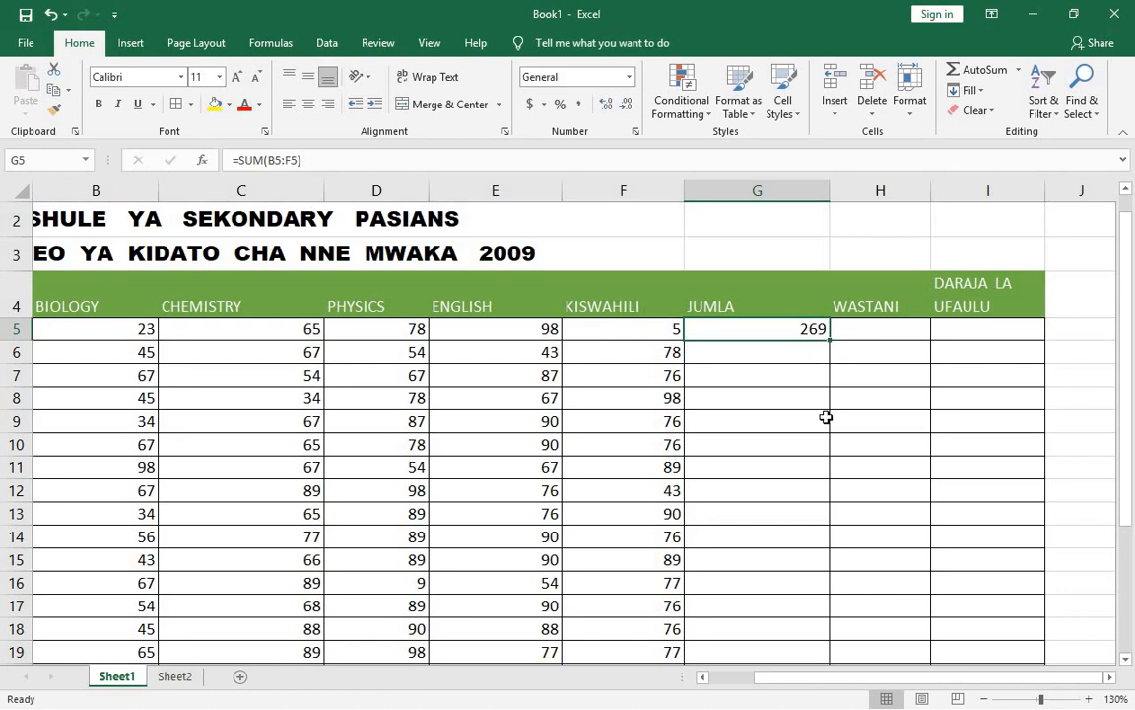
pyautogui.keyDown('ctrl'); pyautogui.scroll(-2, 826, 414); pyautogui.keyUp('ctrl')
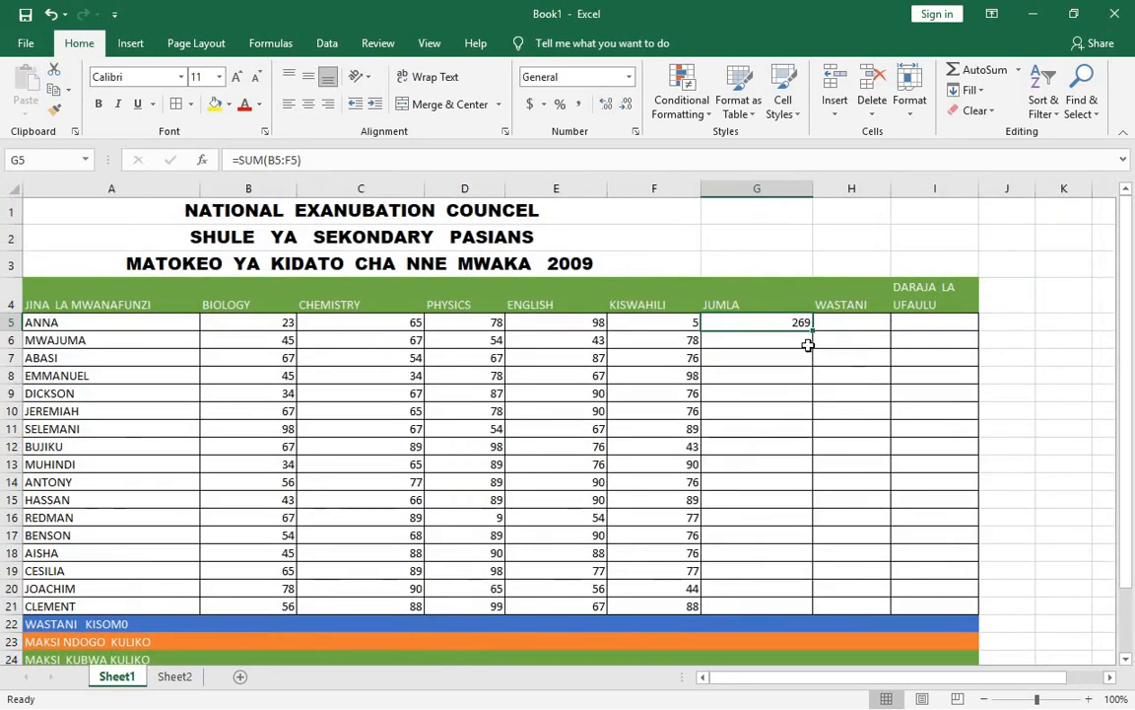
pyautogui.moveTo(811, 333); pyautogui.dragTo(793, 613)
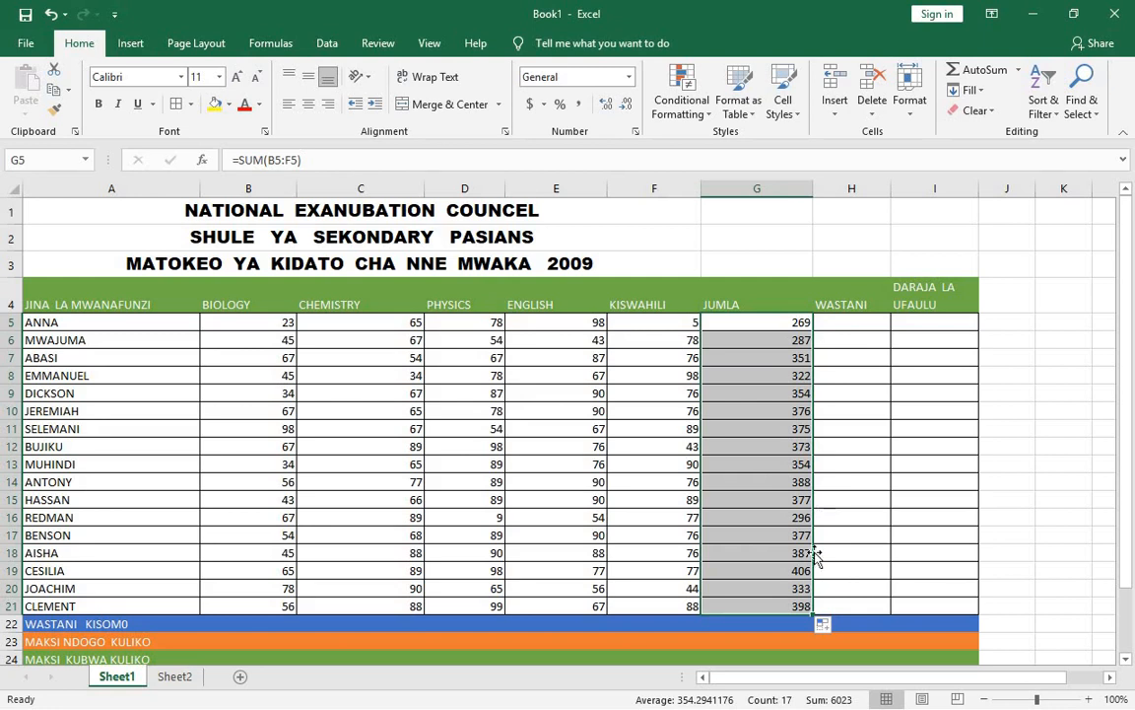
# - Enter =AVERAGE(B5:F5) in H5 to calculate the first student's WASTANI
pyautogui.click(854, 323)
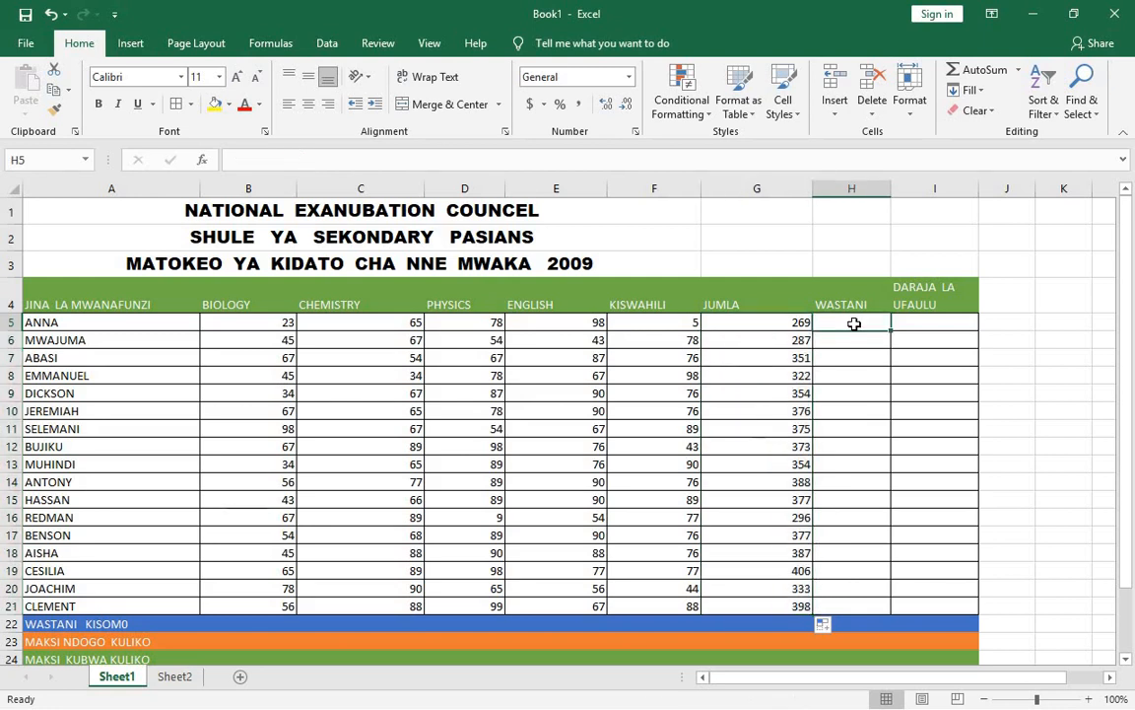
pyautogui.write('=')
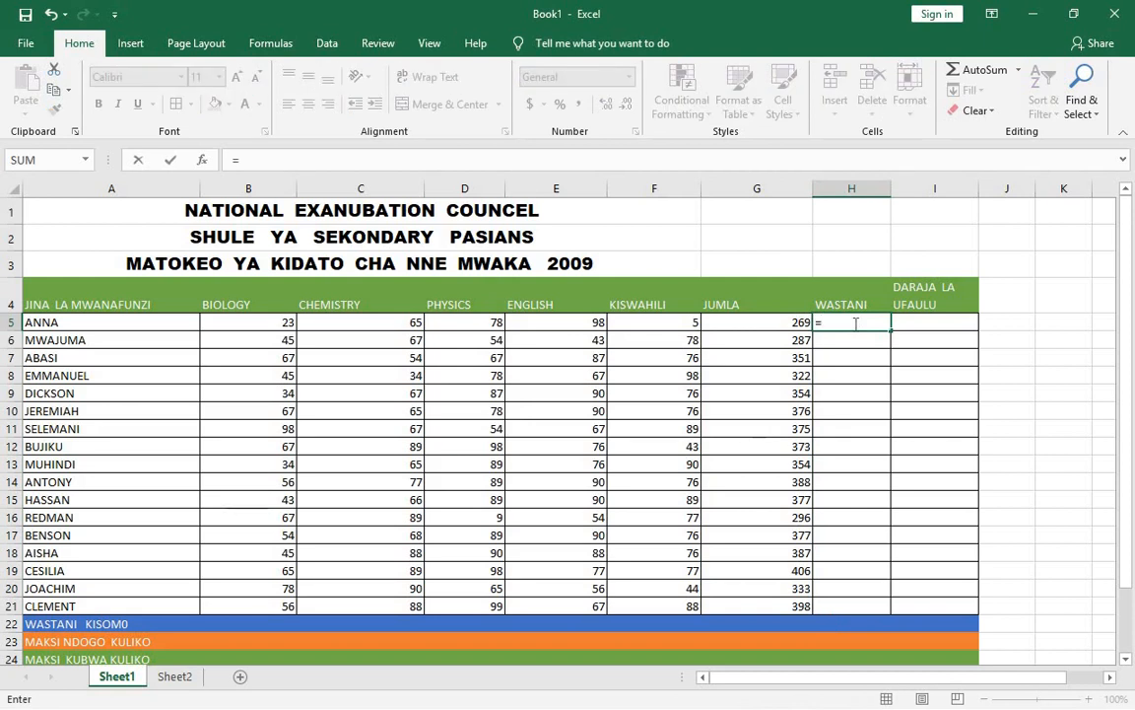
pyautogui.write('AVE')
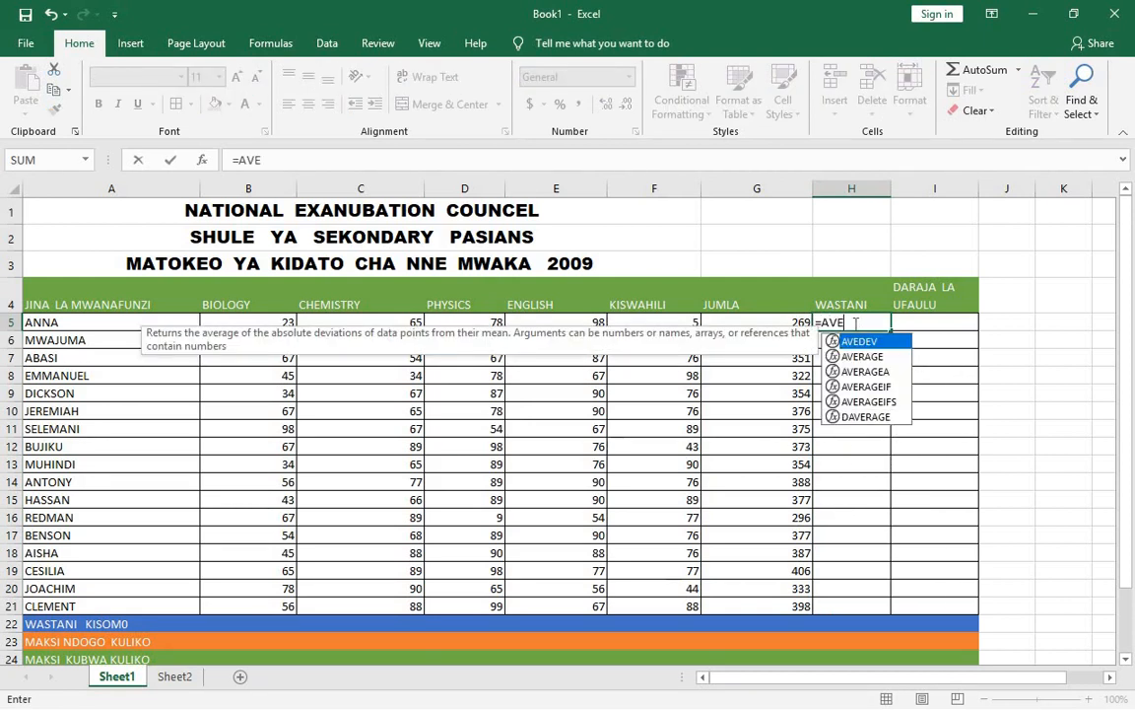
pyautogui.write('RAGE')
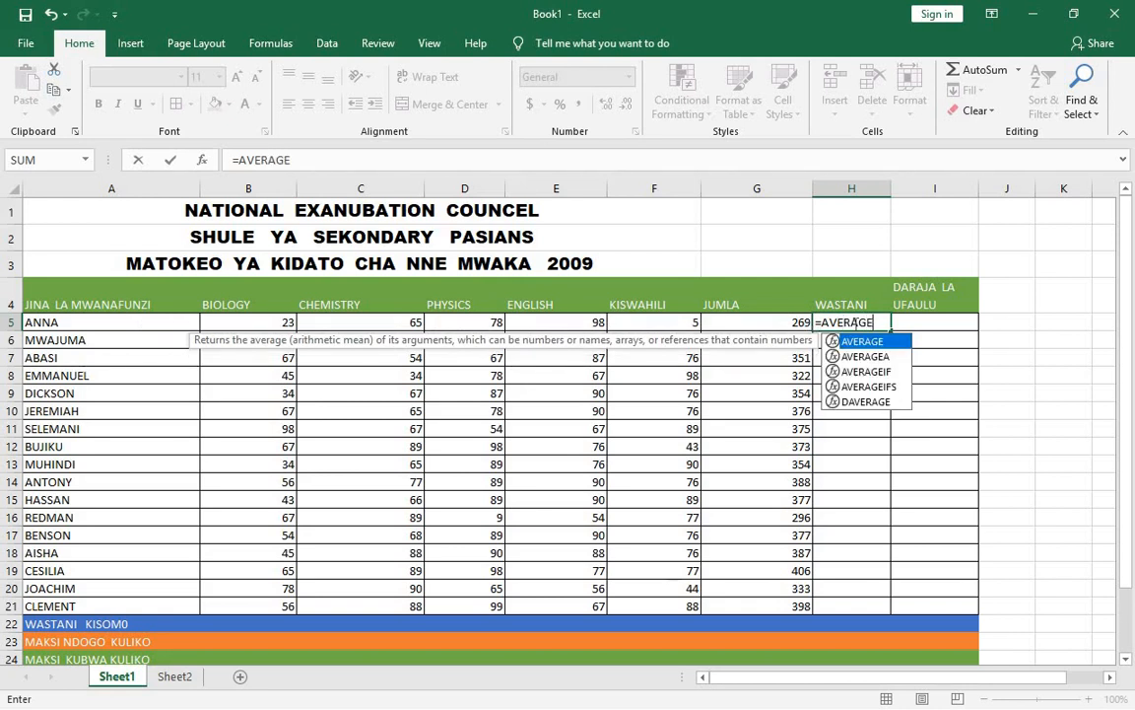
pyautogui.write('(')
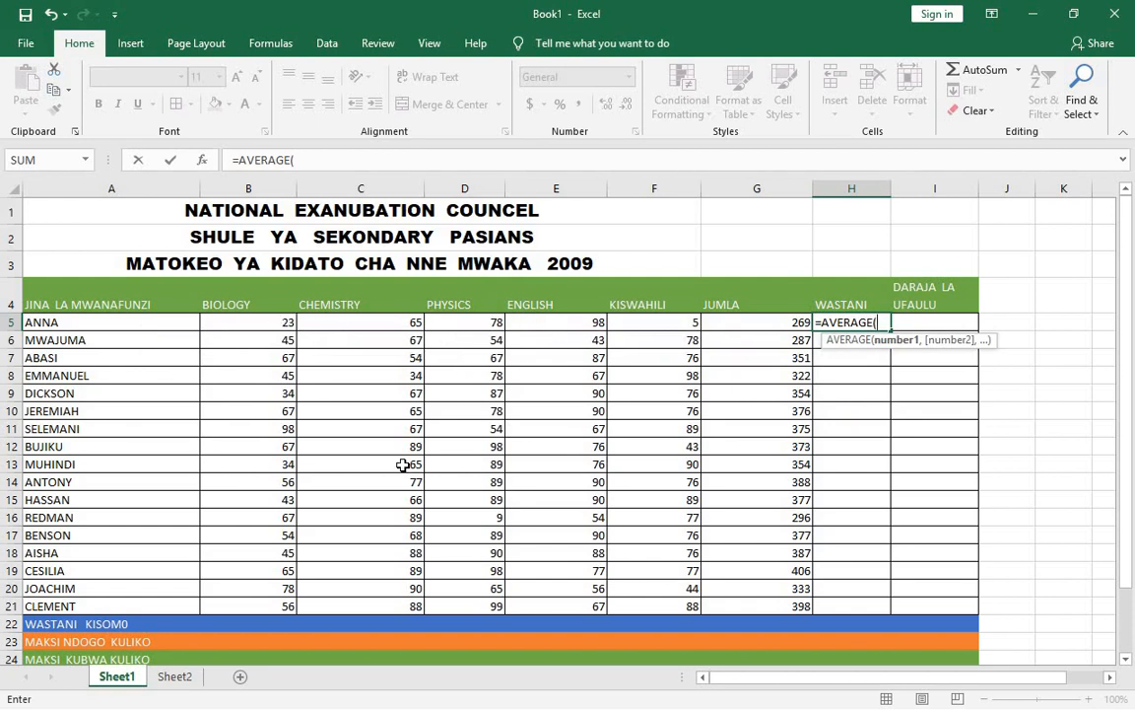
pyautogui.write('B5:')
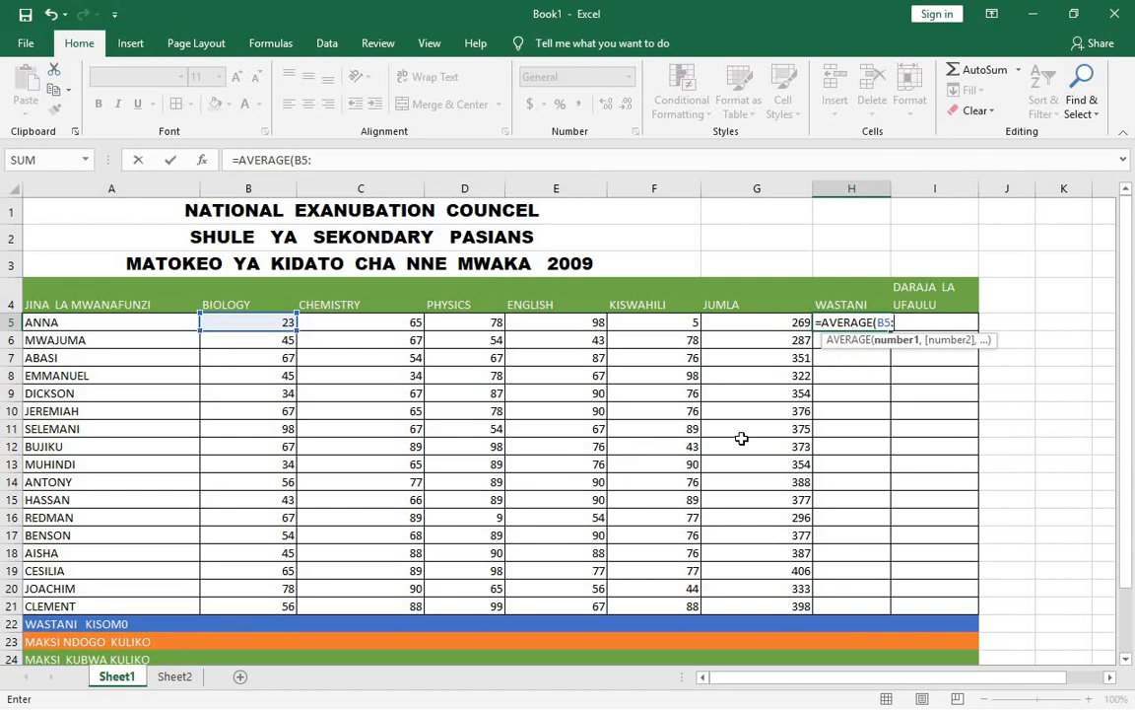
pyautogui.write('F5')
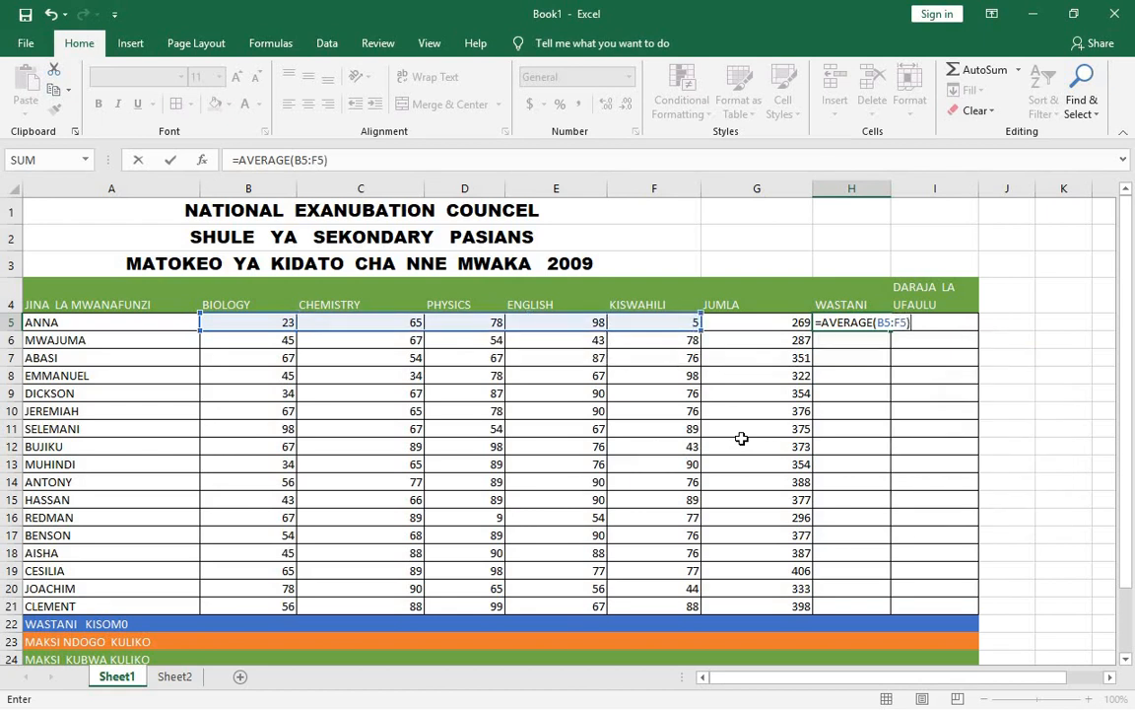
pyautogui.press('Return')
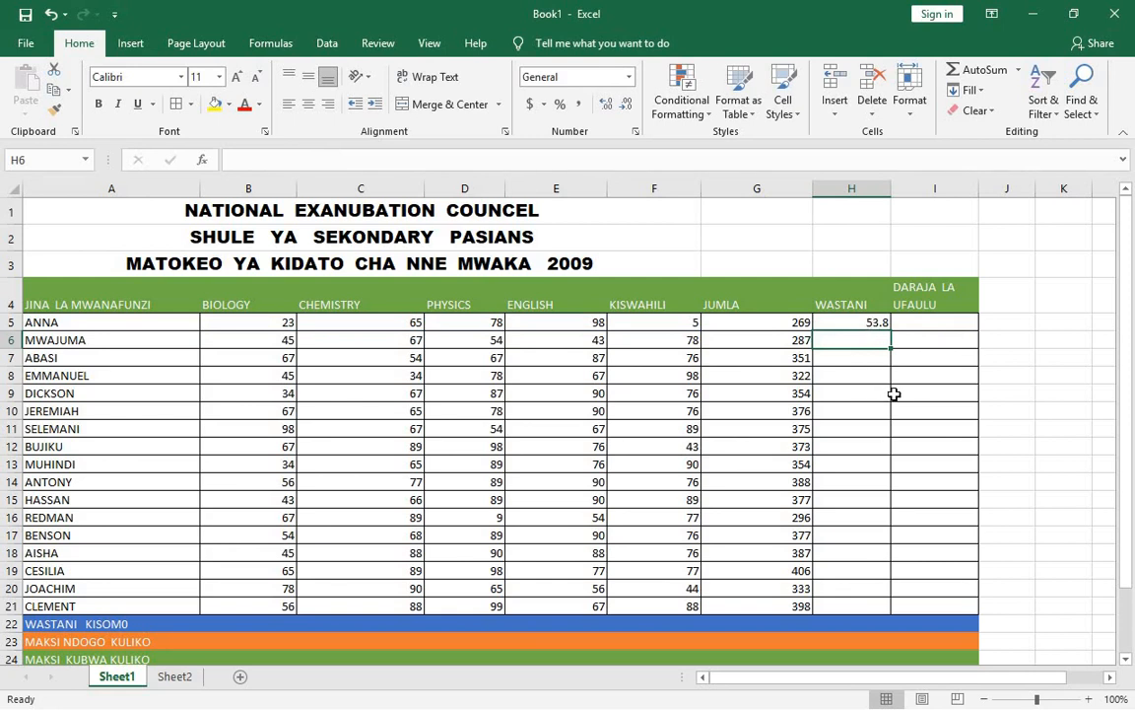
# - Copy the average formula from H5 down the WASTANI column to row 21 and review the filled cells
pyautogui.keyDown('ctrl'); pyautogui.scroll(2, 894, 394); pyautogui.keyUp('ctrl')
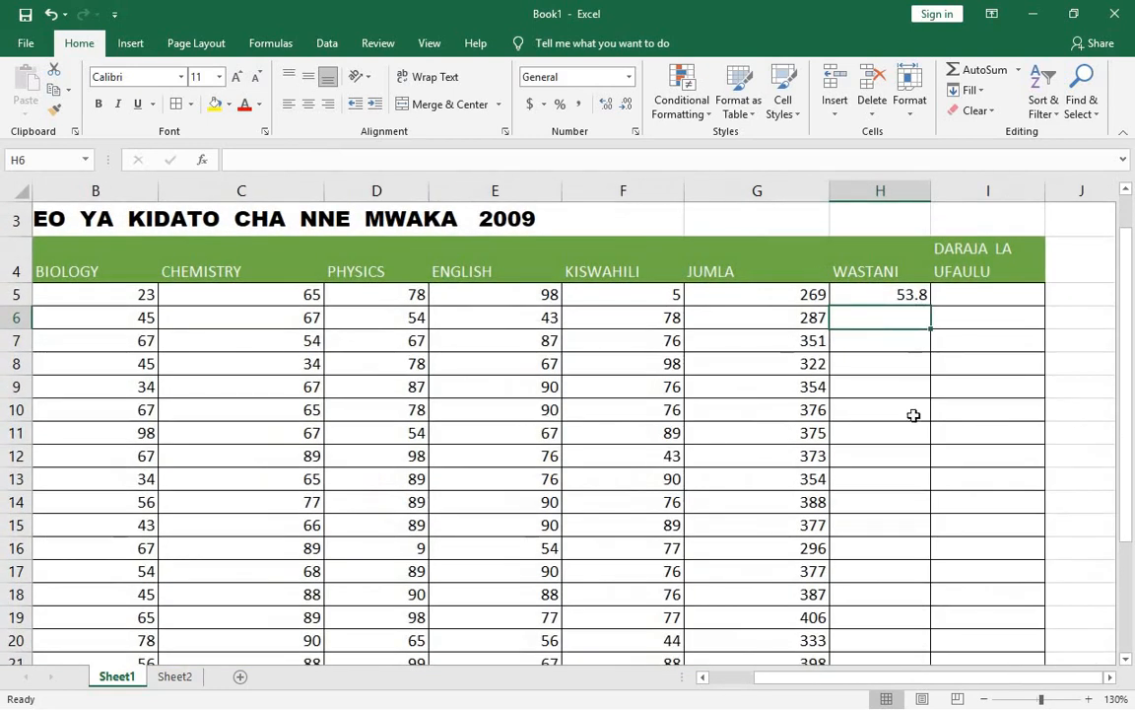
pyautogui.scroll(-2, 913, 426)
pyautogui.scroll(2, 914, 421)
pyautogui.click(871, 291)
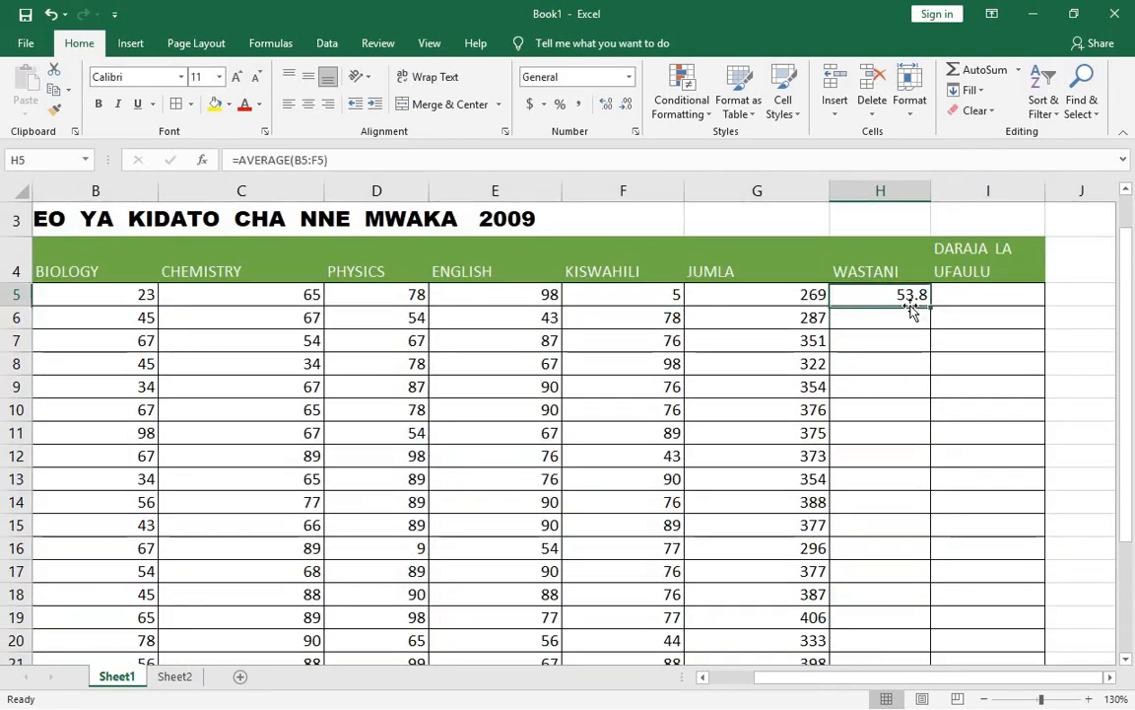
pyautogui.moveTo(928, 307); pyautogui.dragTo(919, 572)
pyautogui.scroll(2, 968, 467)
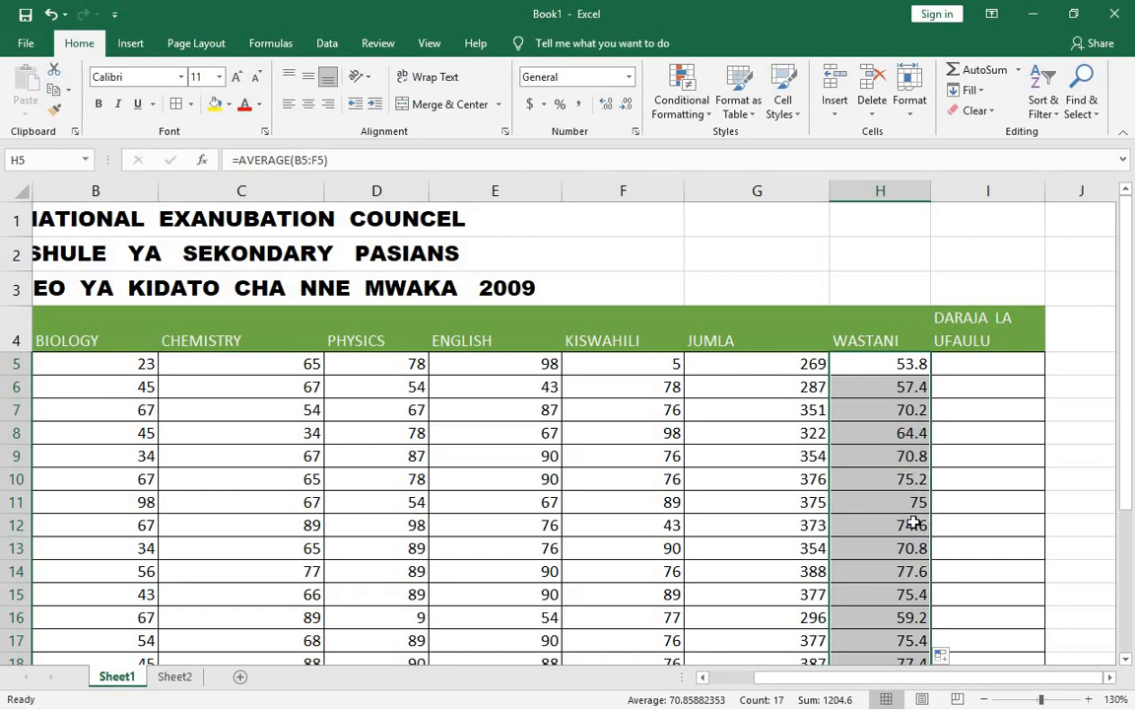
pyautogui.scroll(-2, 907, 550)
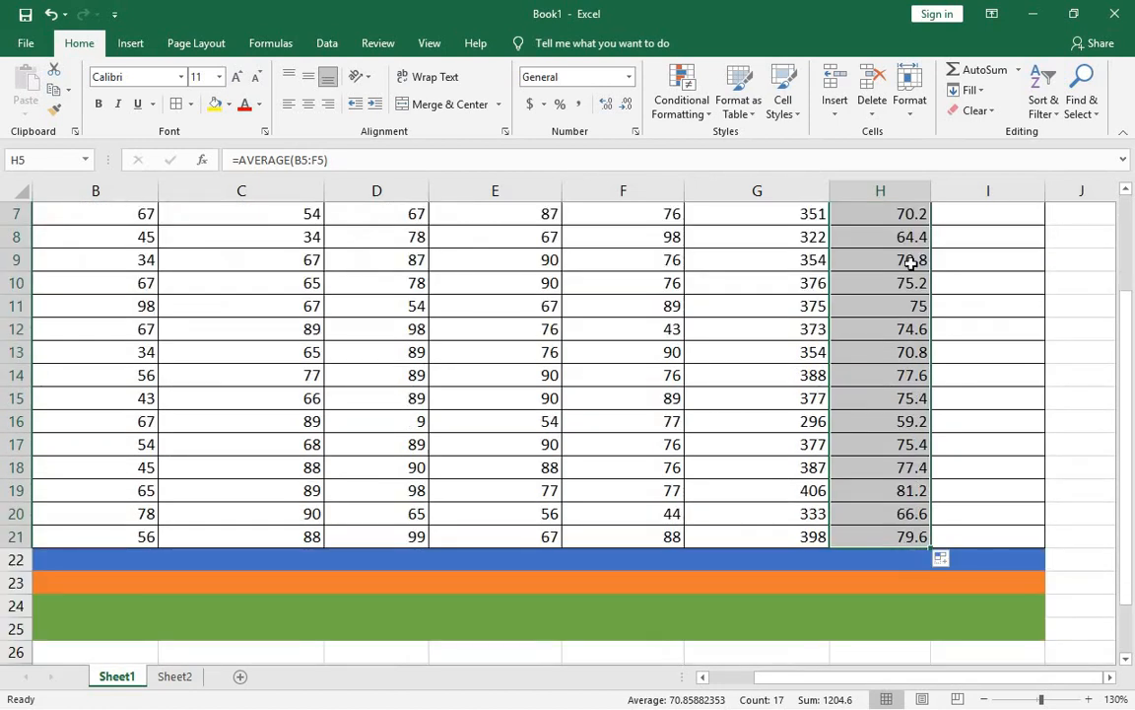
pyautogui.scroll(2, 946, 503)
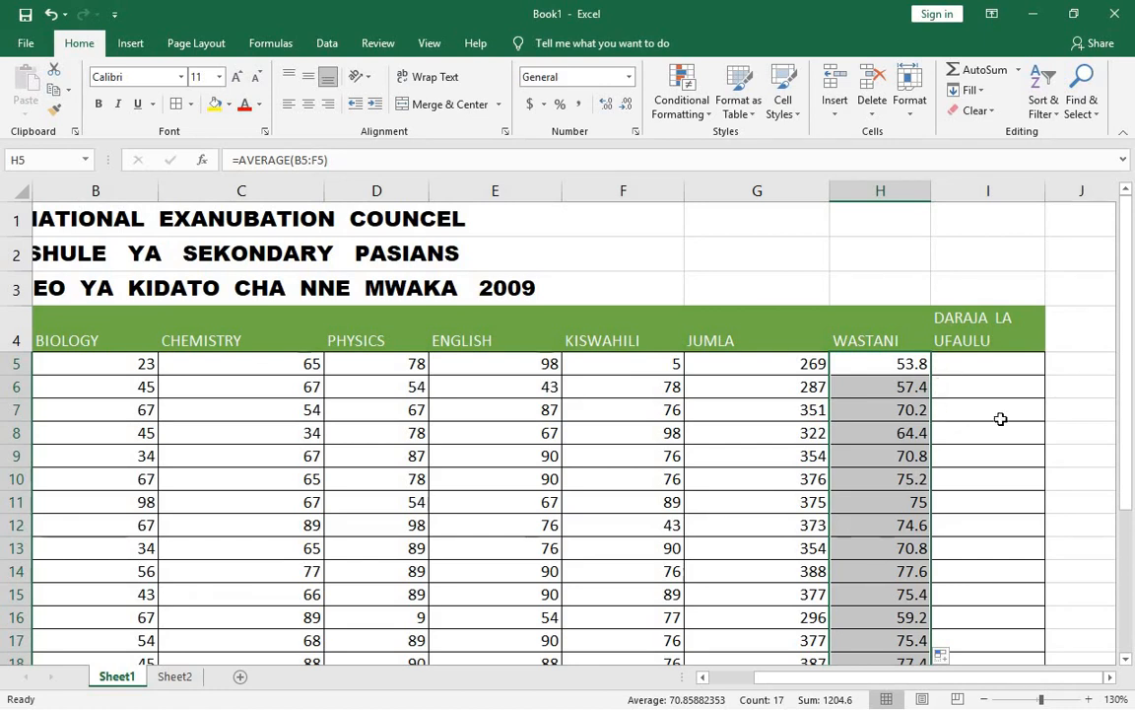
pyautogui.click(948, 409)
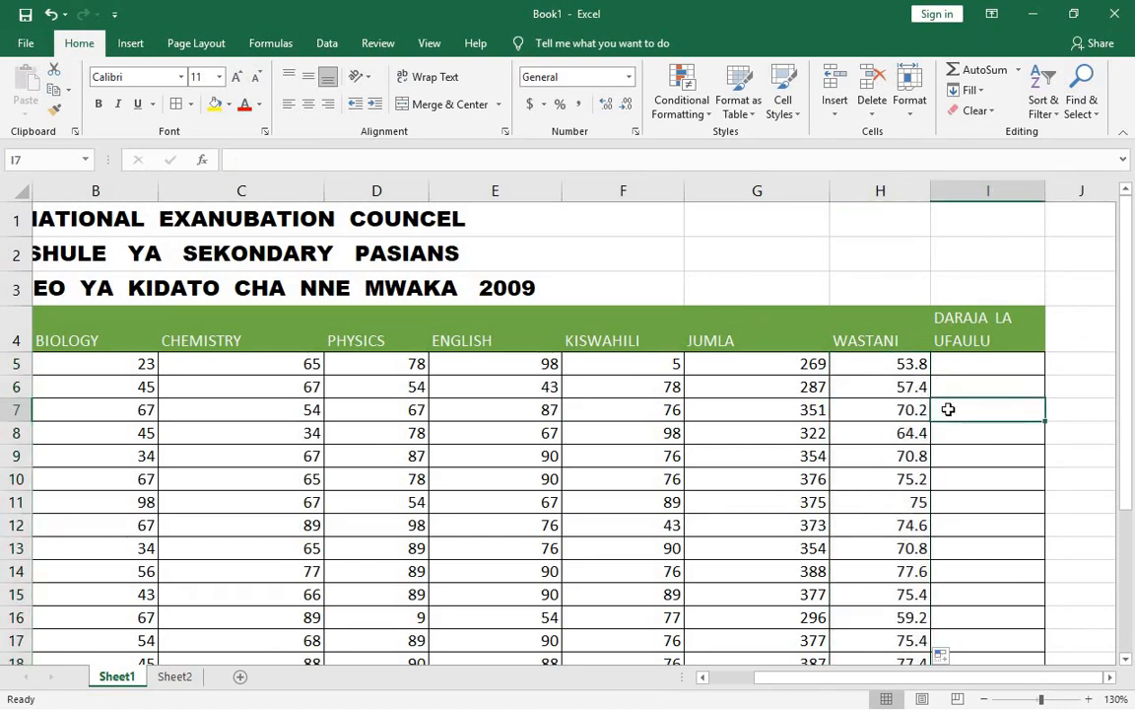
pyautogui.keyDown('ctrl'); pyautogui.scroll(-1, 948, 409); pyautogui.keyUp('ctrl')
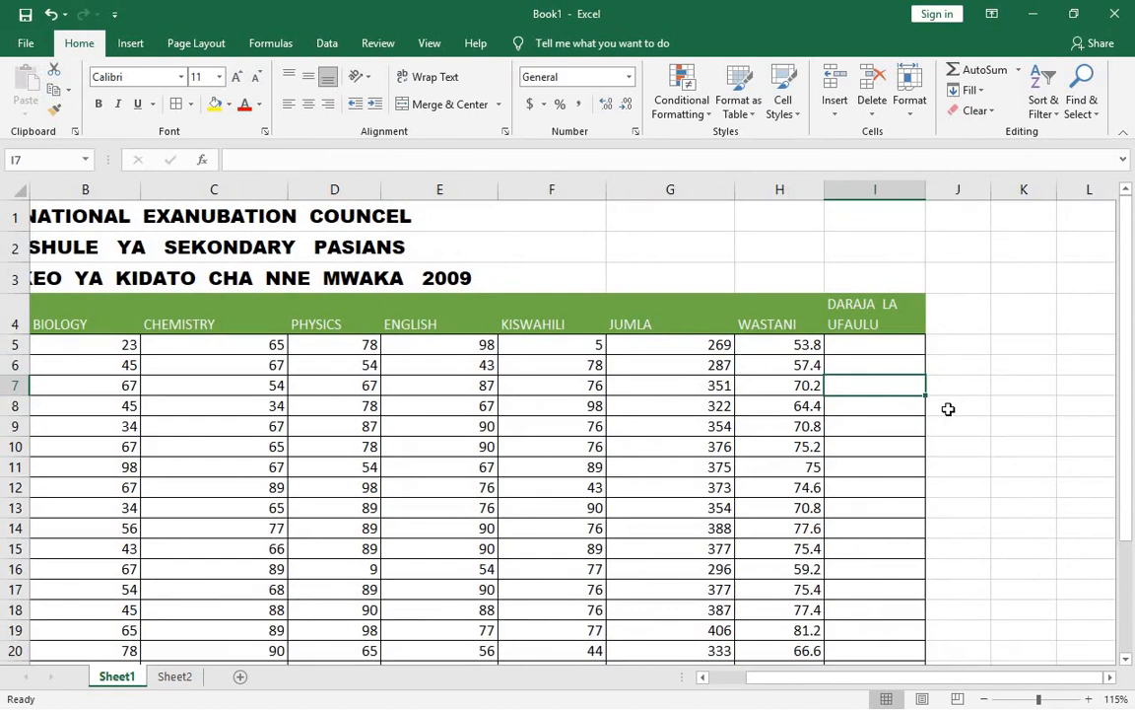
pyautogui.keyDown('ctrl'); pyautogui.scroll(-1, 948, 409); pyautogui.keyUp('ctrl')
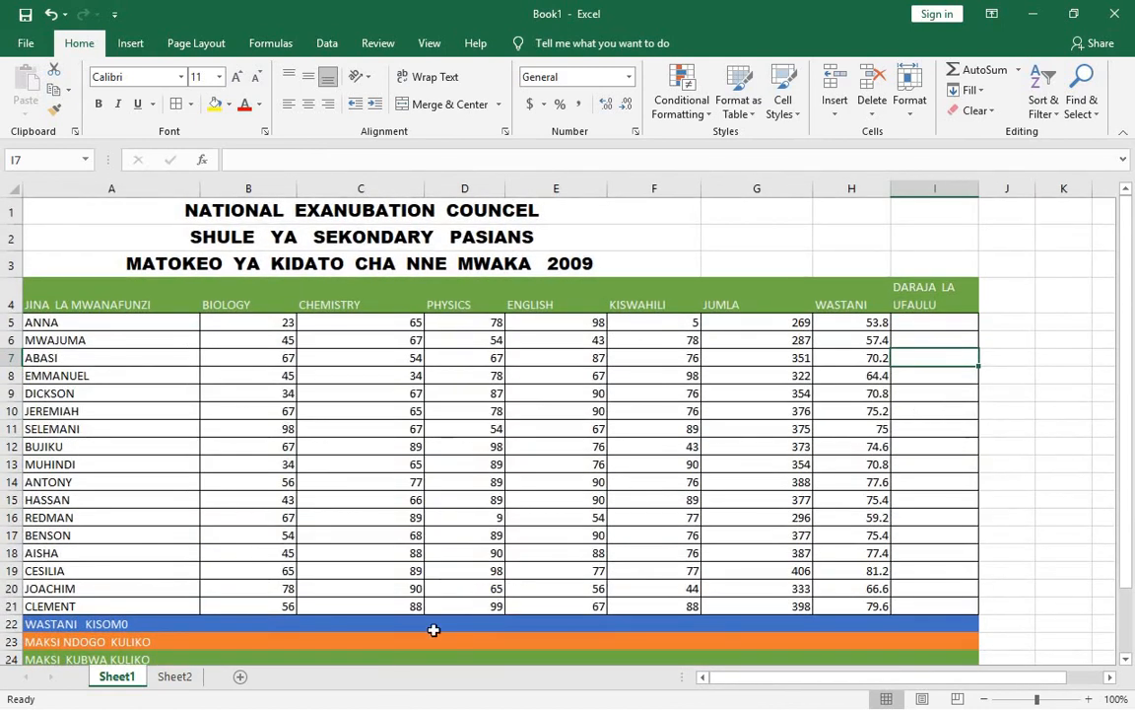
pyautogui.click(1032, 497)
pyautogui.scroll(-1, 1032, 497)
pyautogui.scroll(-3, 760, 636)
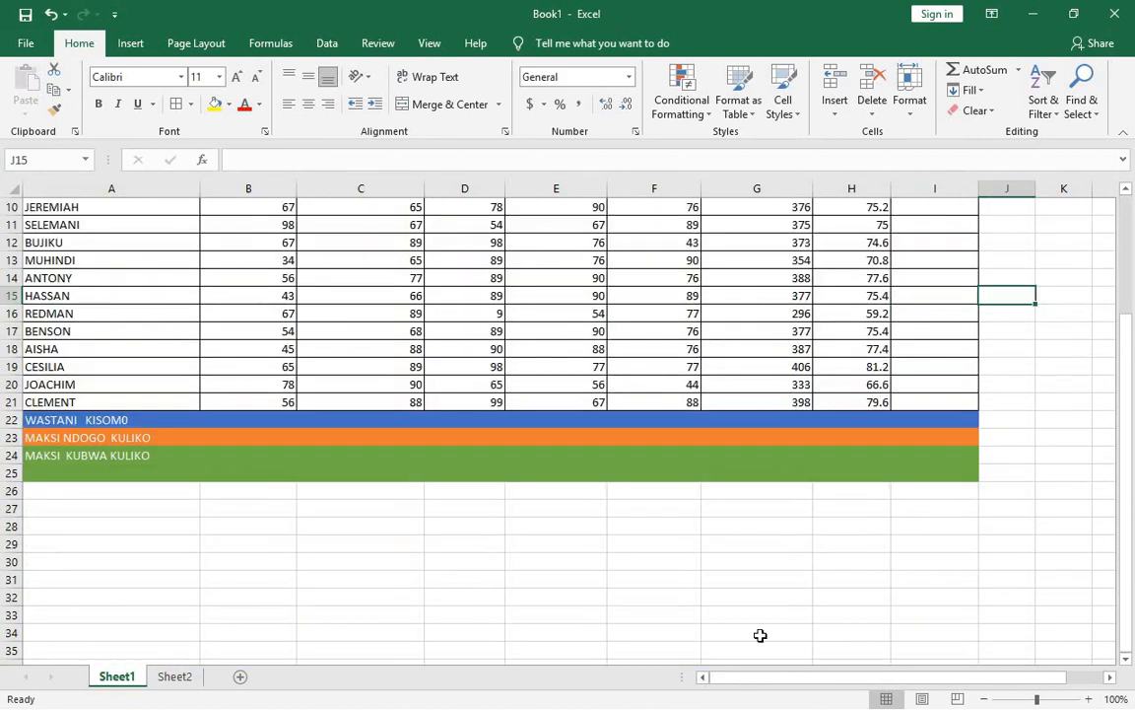
# - Switch to the Word document to read the average range for each division, and return to the Excel workbook
pyautogui.click(1035, 13)
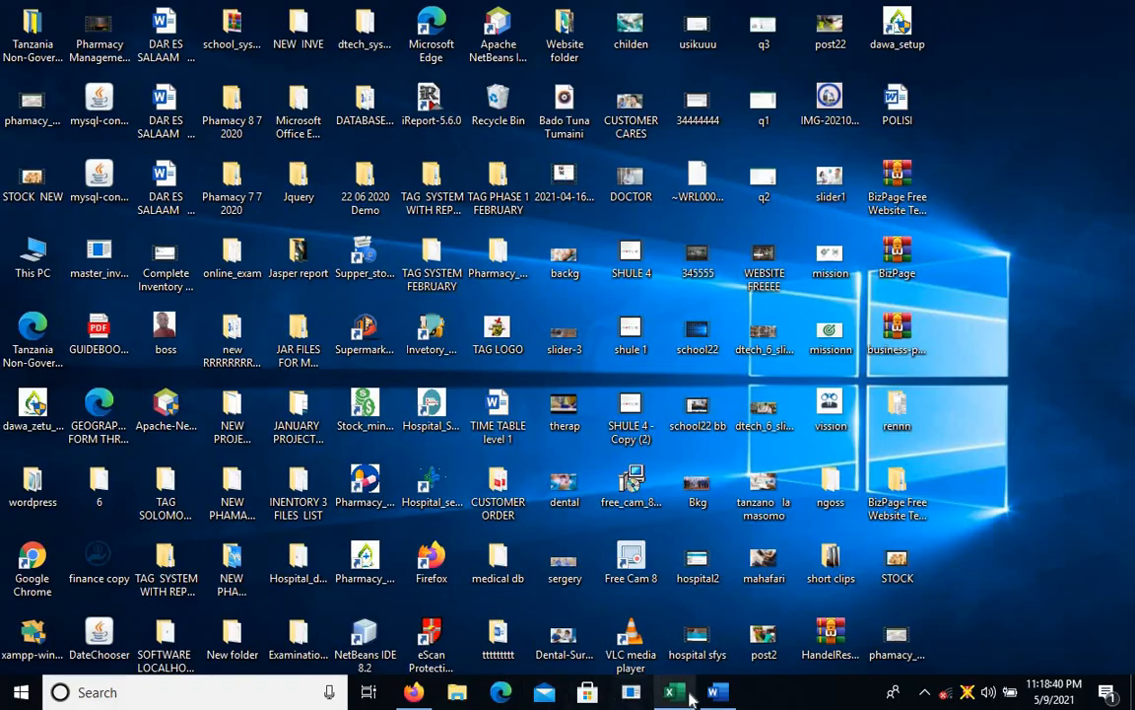
pyautogui.click(717, 693)
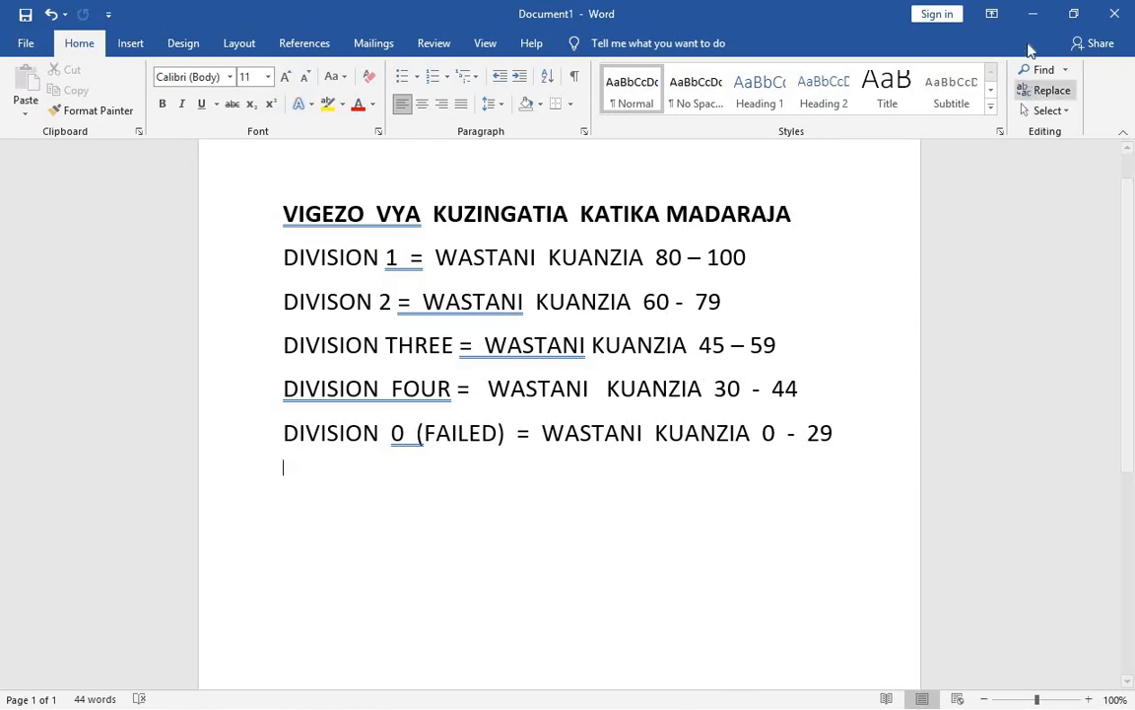
pyautogui.click(1032, 13)
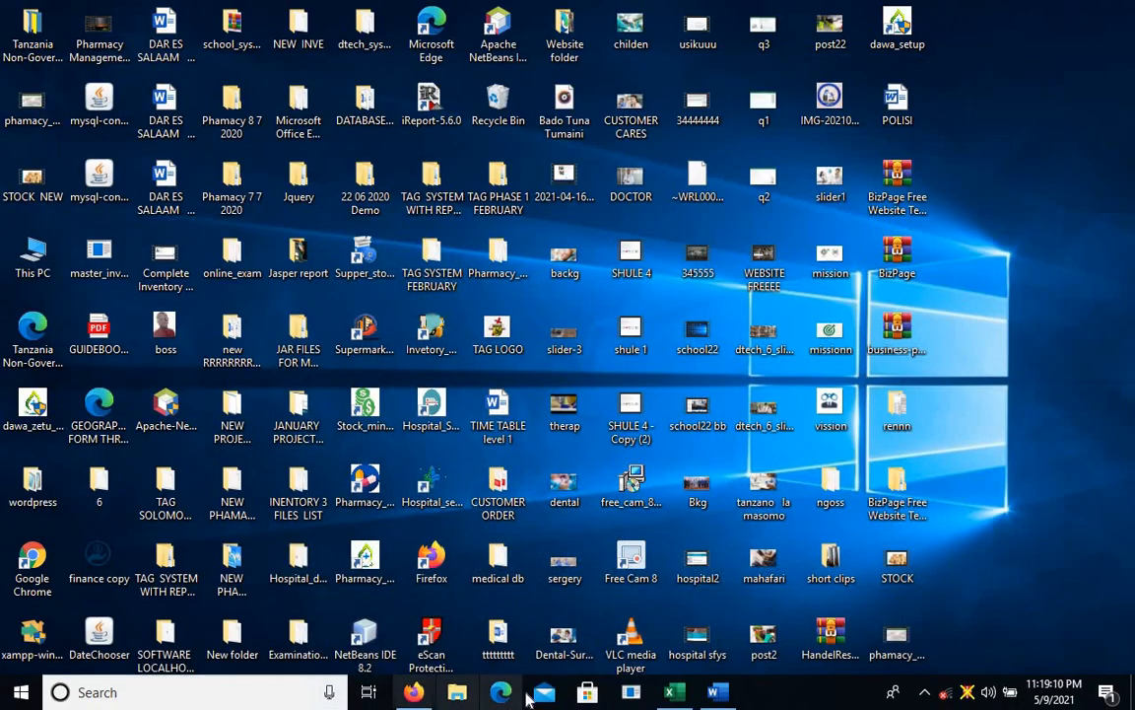
pyautogui.click(676, 693)
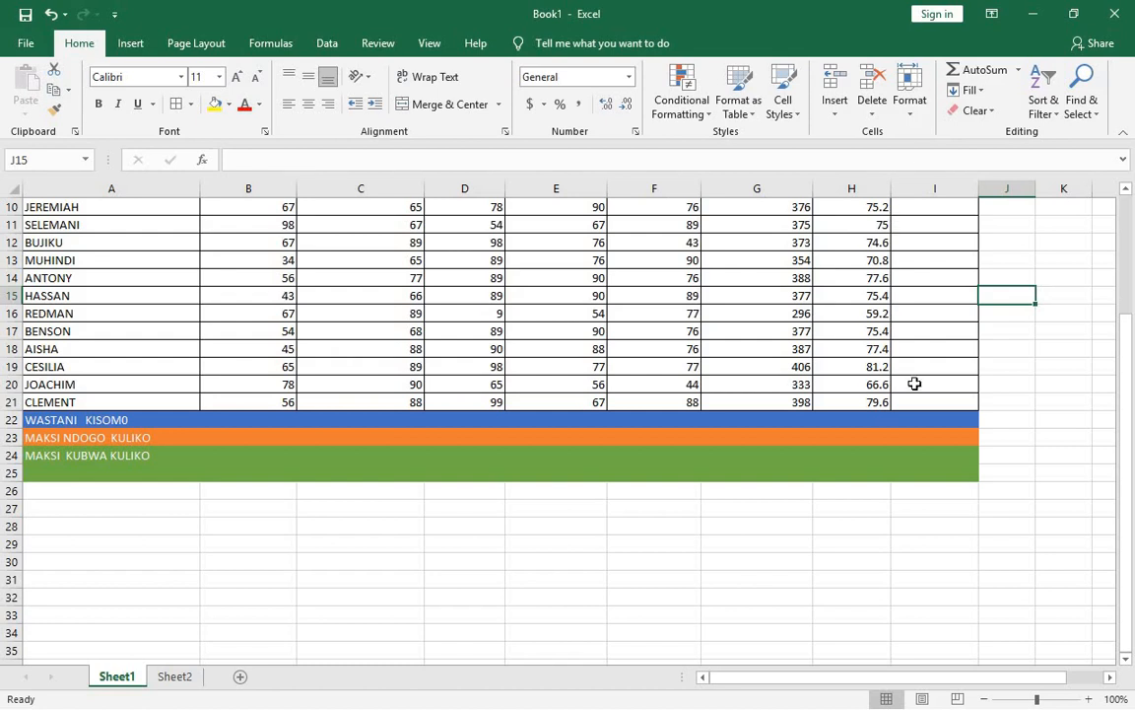
pyautogui.scroll(3, 913, 382)
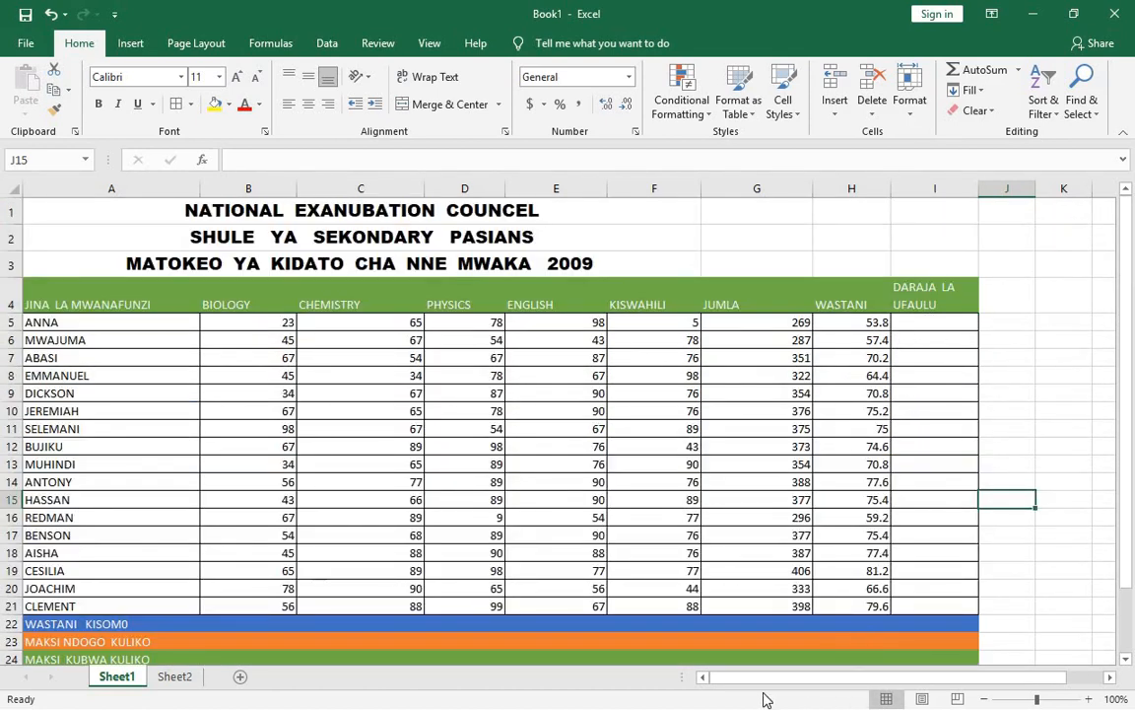
pyautogui.click(914, 324)
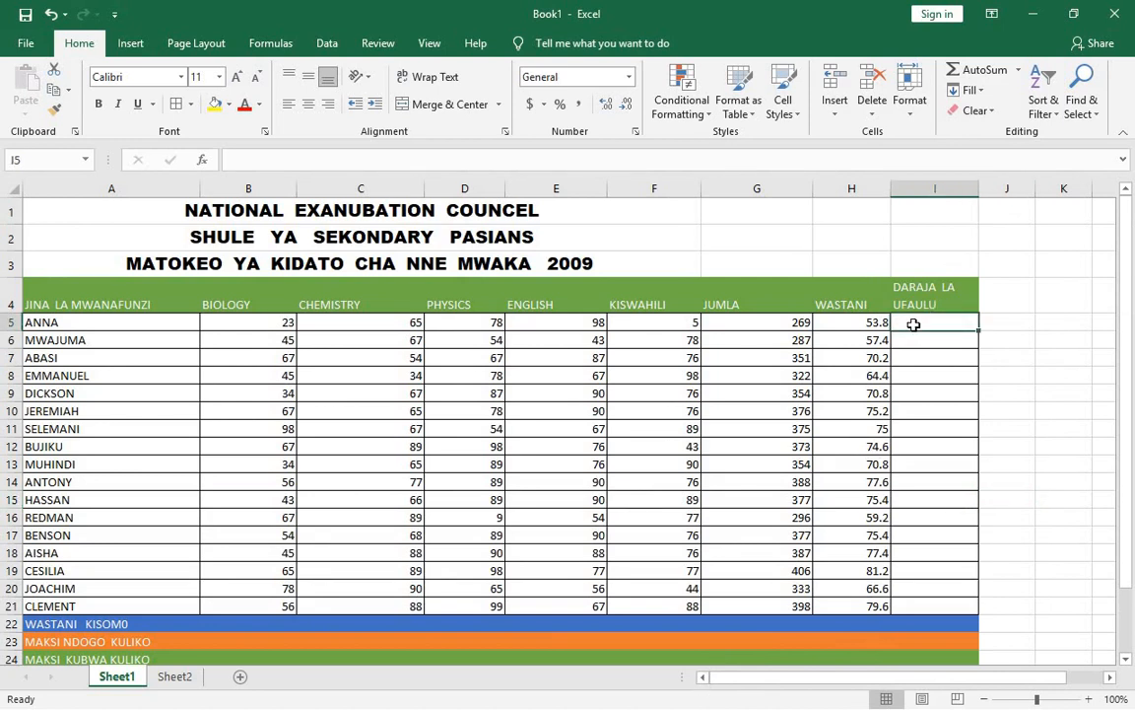
pyautogui.write('=')
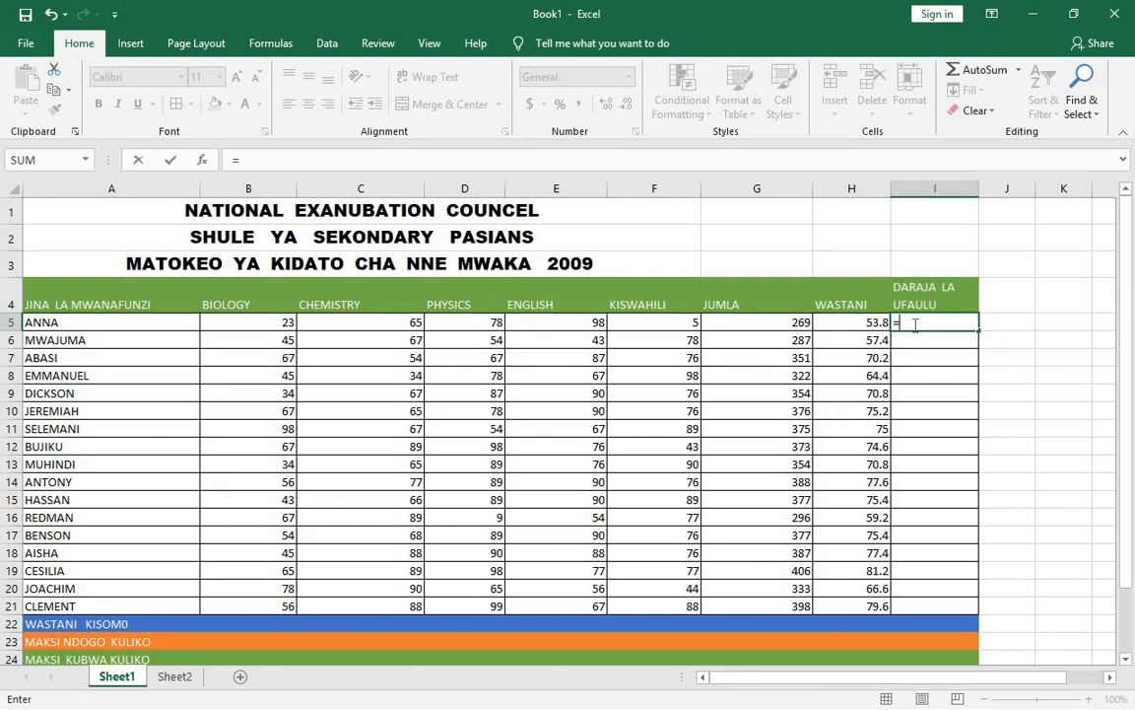
pyautogui.write('IF')
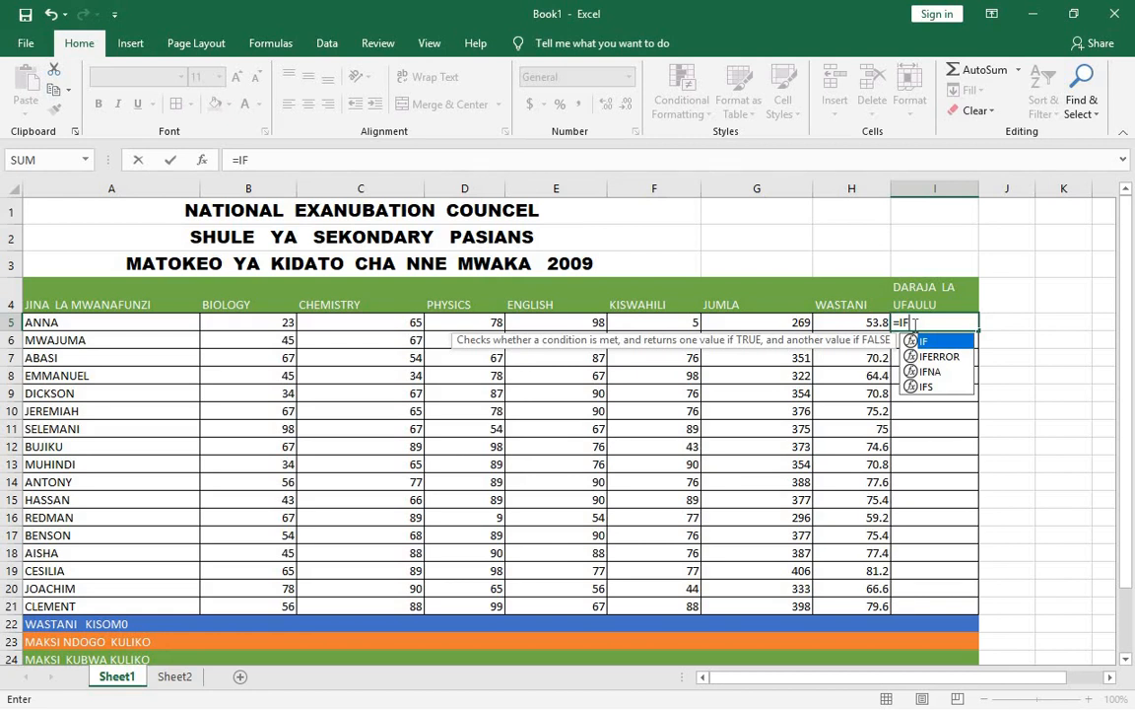
pyautogui.write('(')
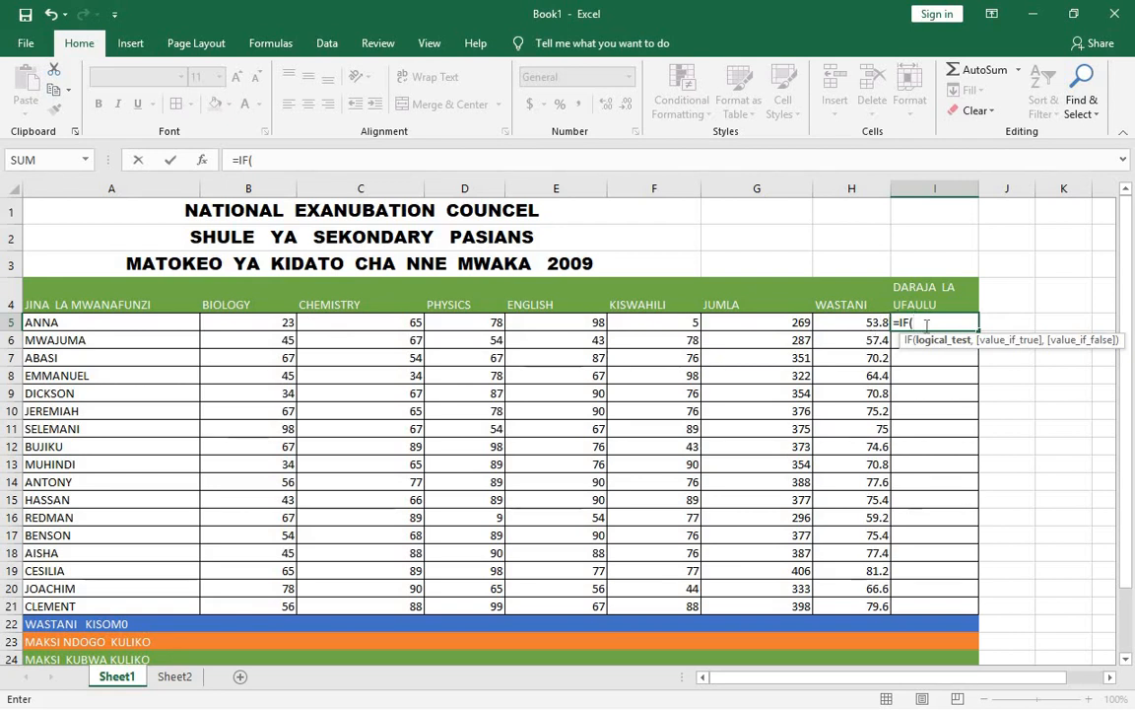
pyautogui.write('H5')
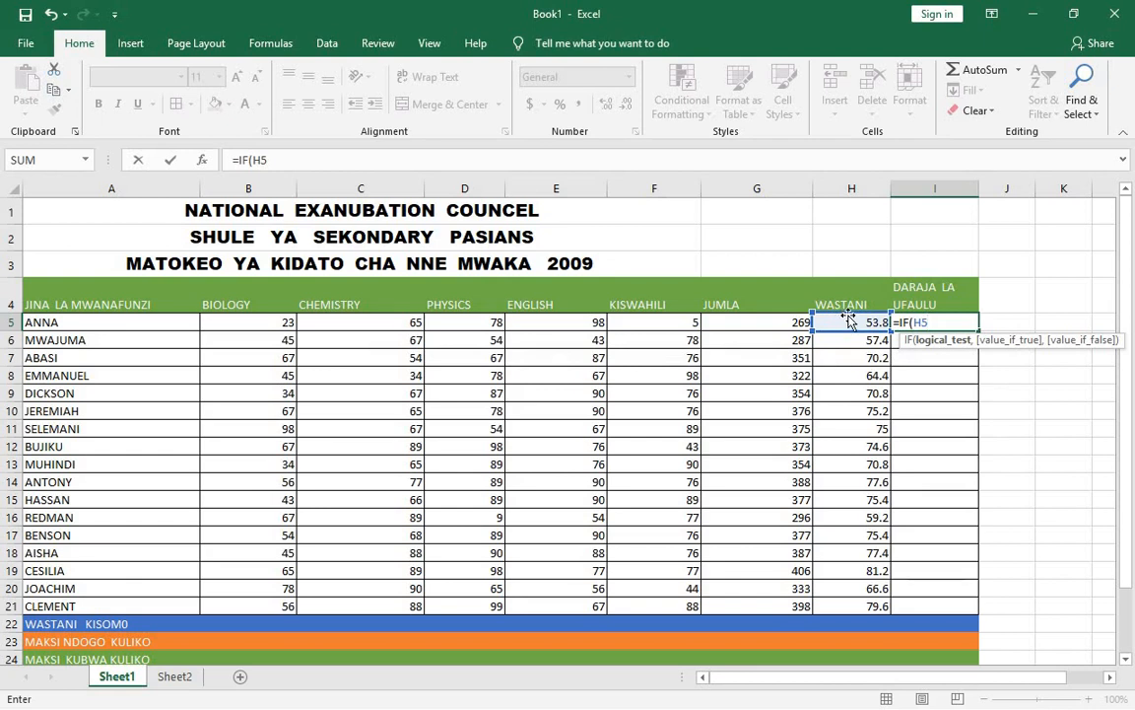
pyautogui.press('BackSpace')
pyautogui.press('BackSpace')
pyautogui.press('BackSpace')
pyautogui.press('BackSpace')
pyautogui.press('BackSpace')
pyautogui.press('BackSpace')
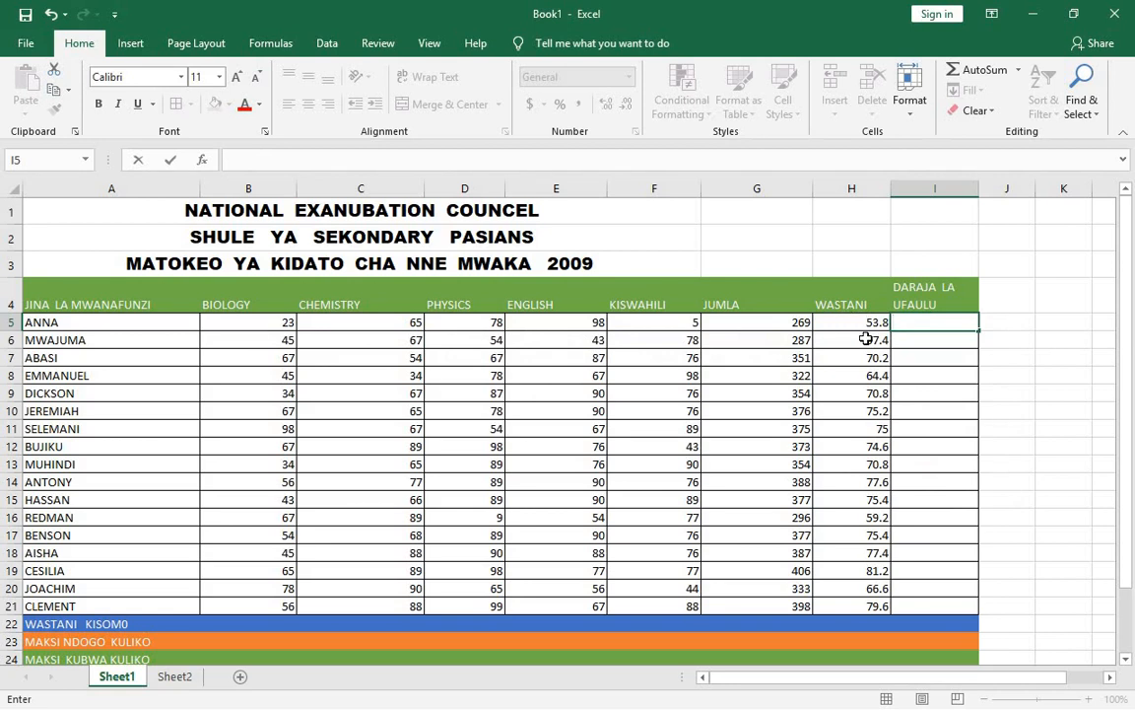
pyautogui.click(1015, 340)
# - Begin the division formula for the first student in I5 with =IF(H5<
pyautogui.scroll(2, 1014, 337)
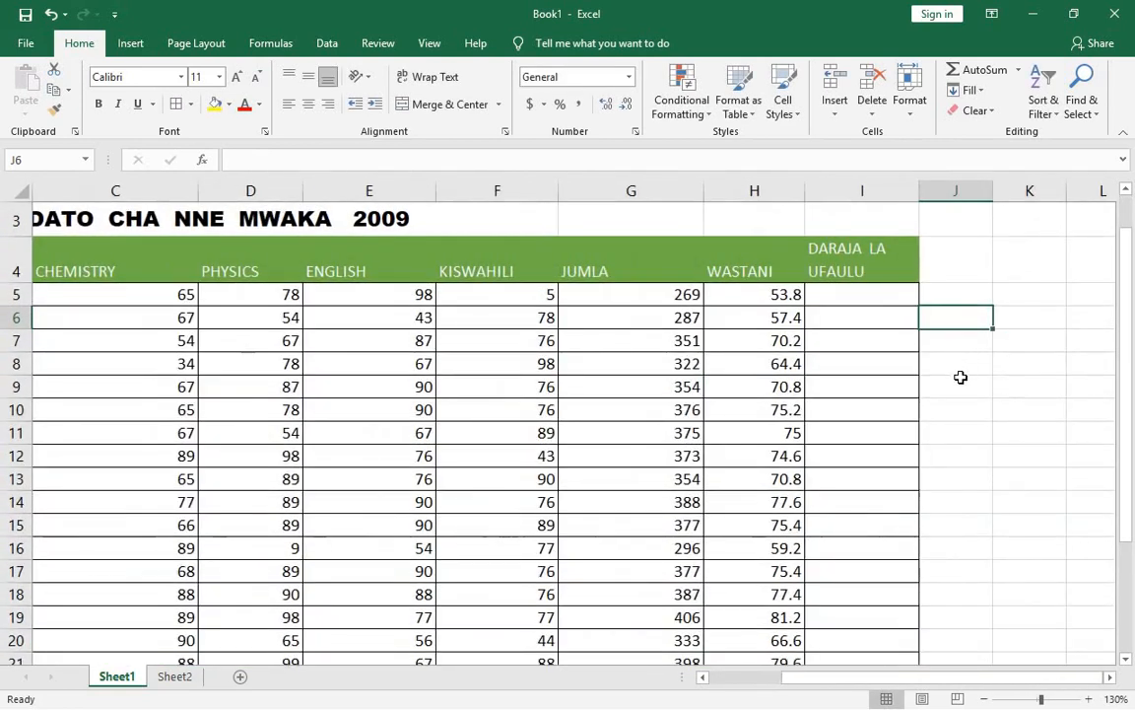
pyautogui.scroll(1, 954, 297)
pyautogui.scroll(1, 937, 284)
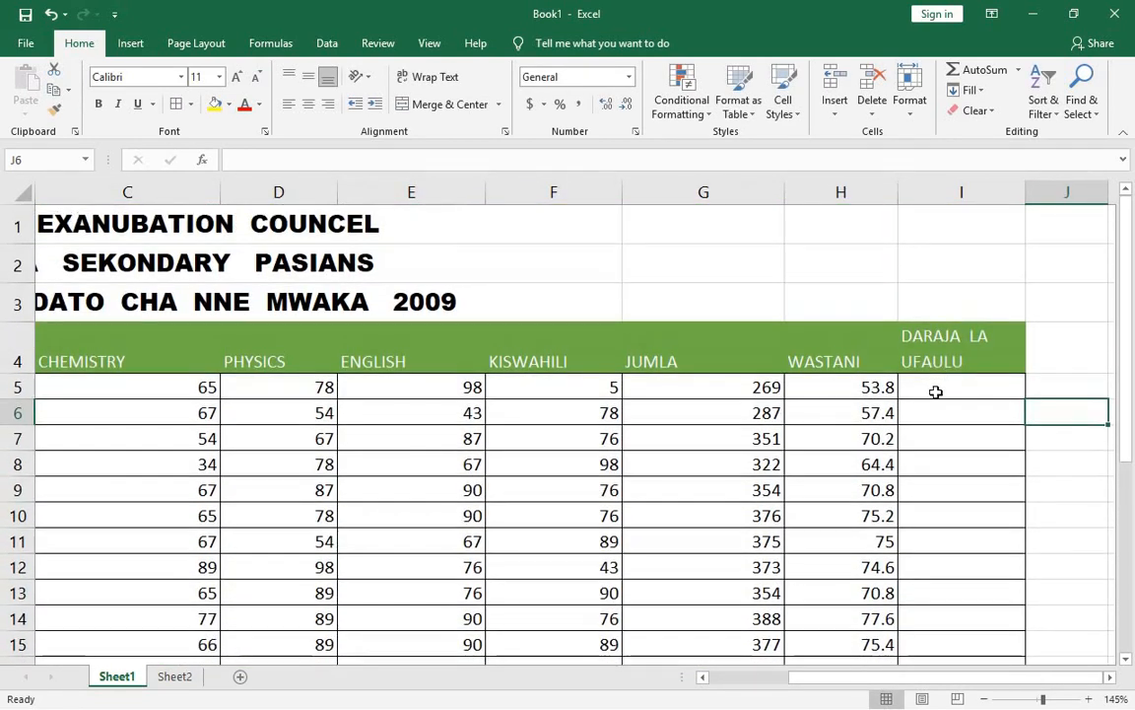
pyautogui.click(936, 390)
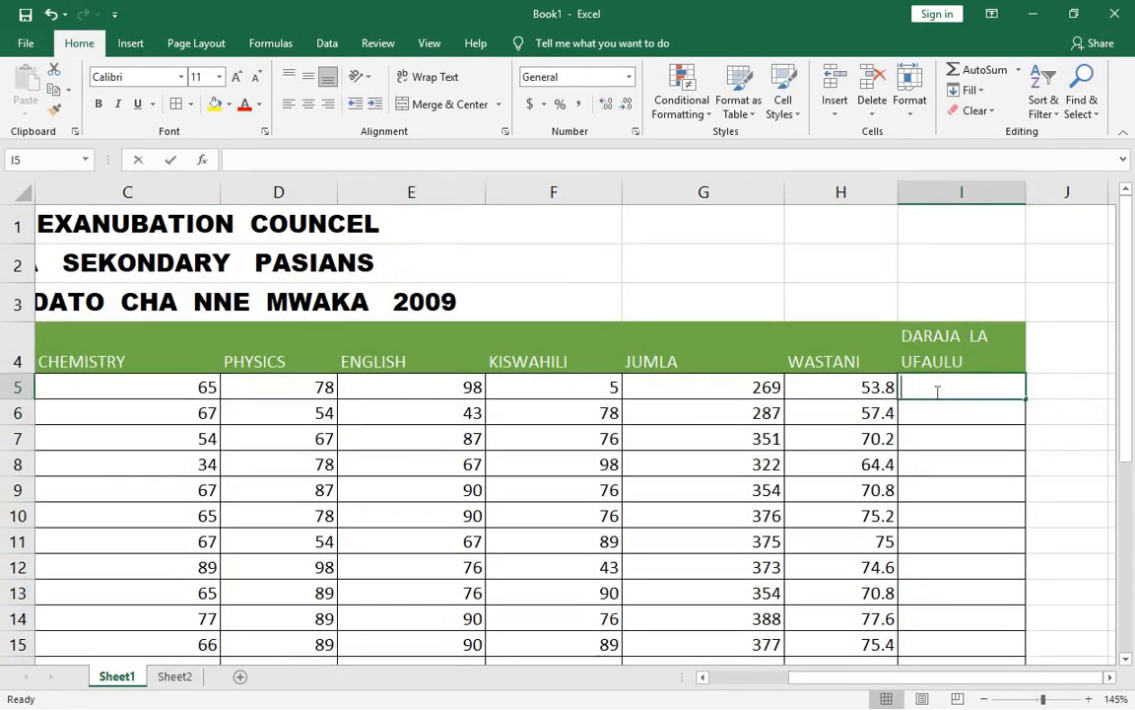
pyautogui.write('=I')
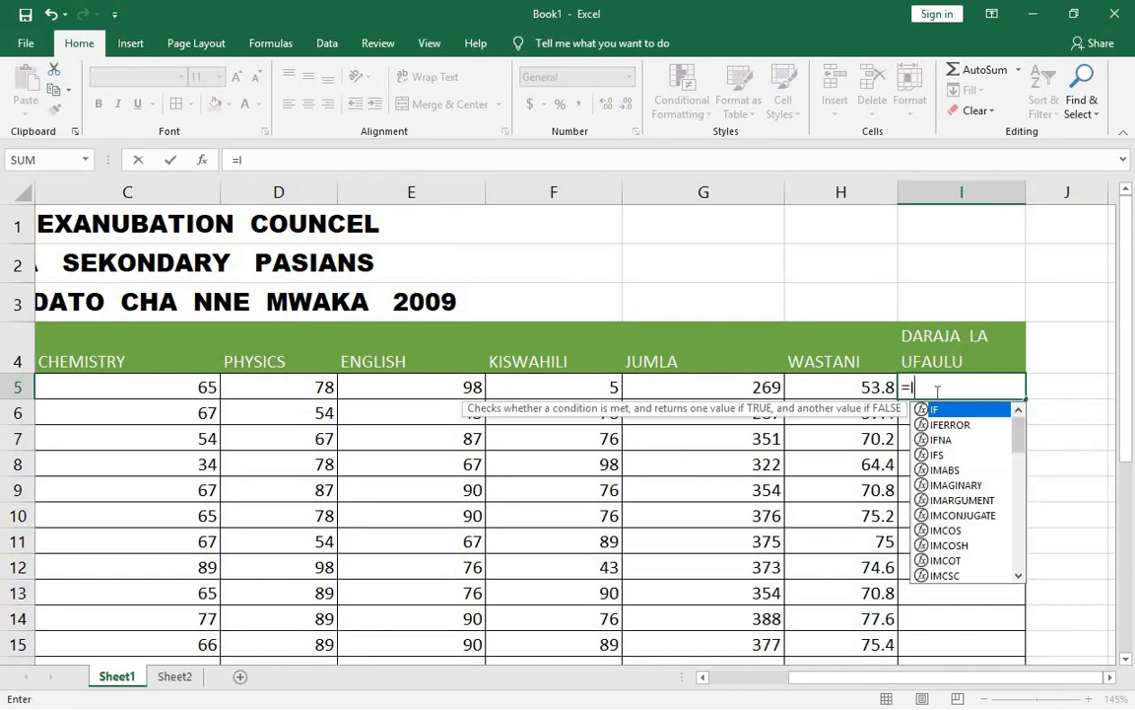
pyautogui.write('F(')
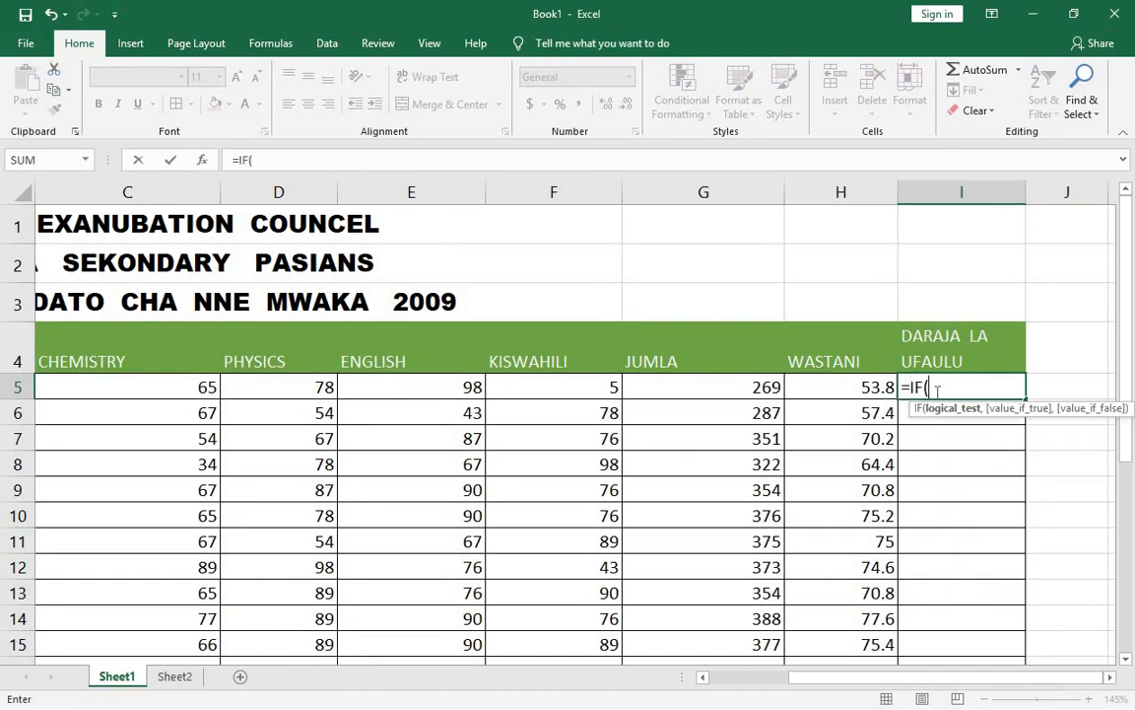
pyautogui.write('H5<')
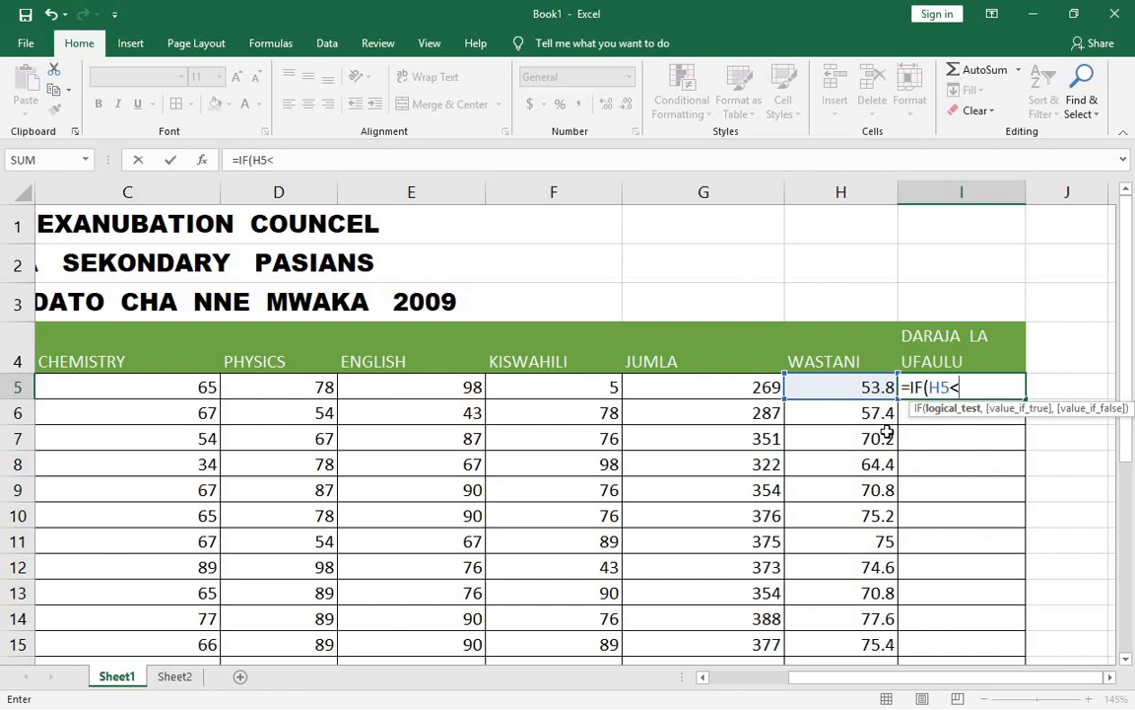
pyautogui.press('BackSpace')
pyautogui.press('BackSpace')
pyautogui.write('<')
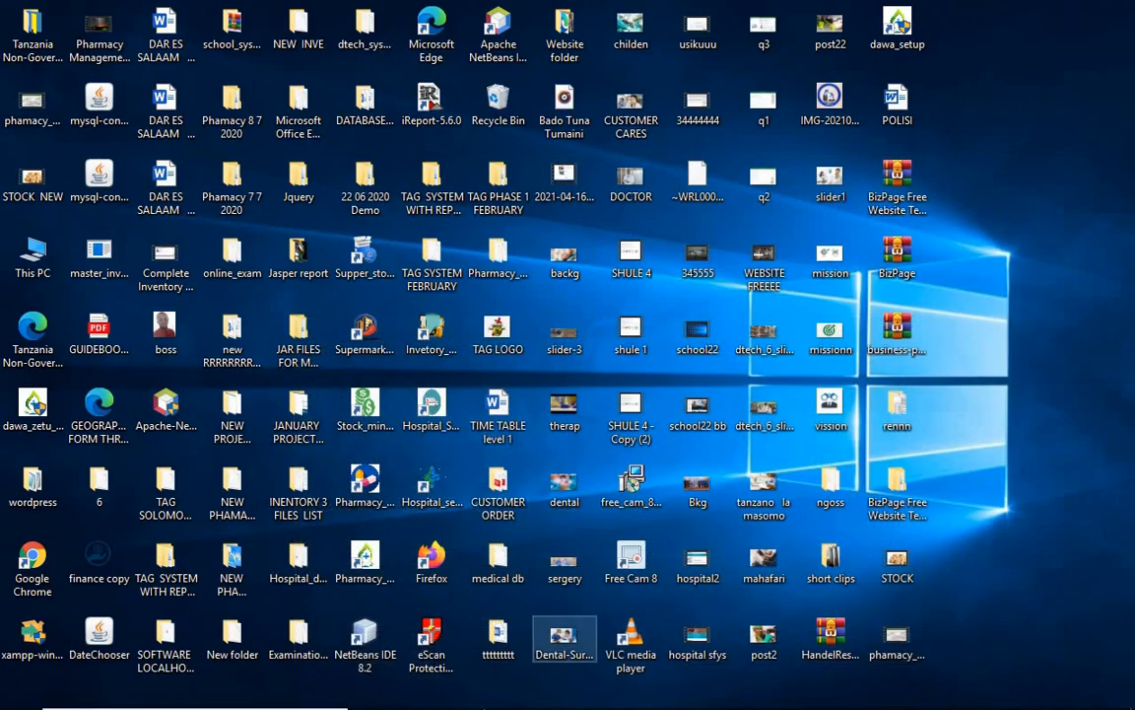
# - Switch to the Word document to check the upper average limit of each division, and return to the Excel workbook
pyautogui.moveTo(499, 696)
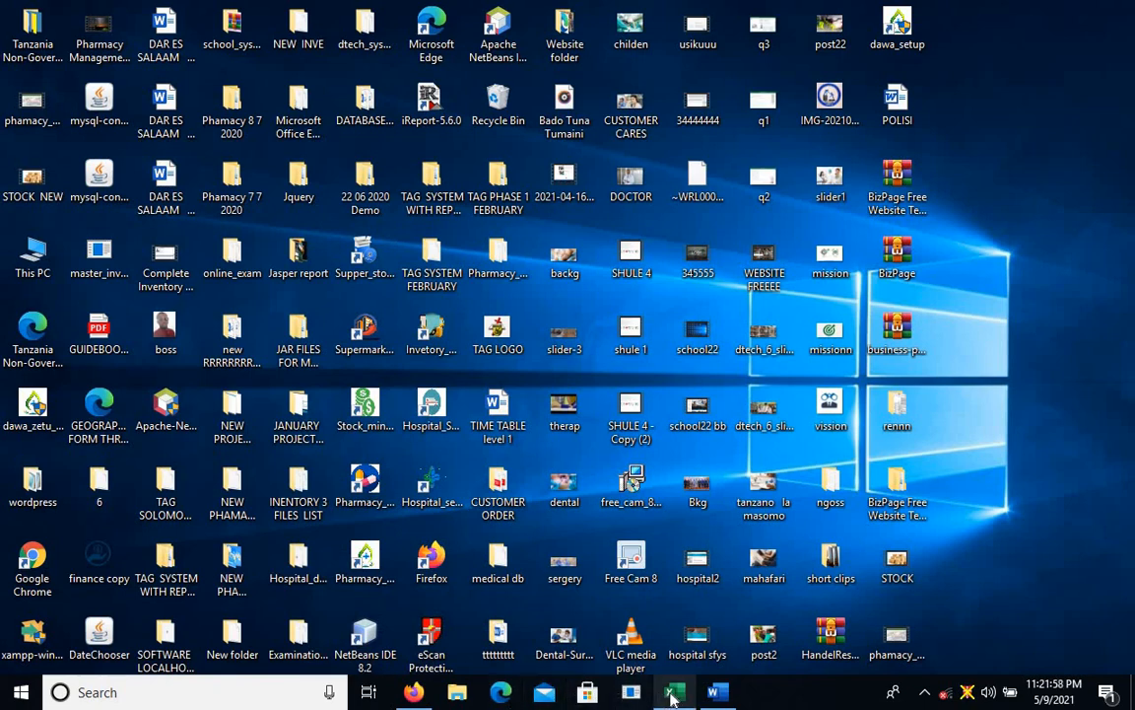
pyautogui.click(718, 692)
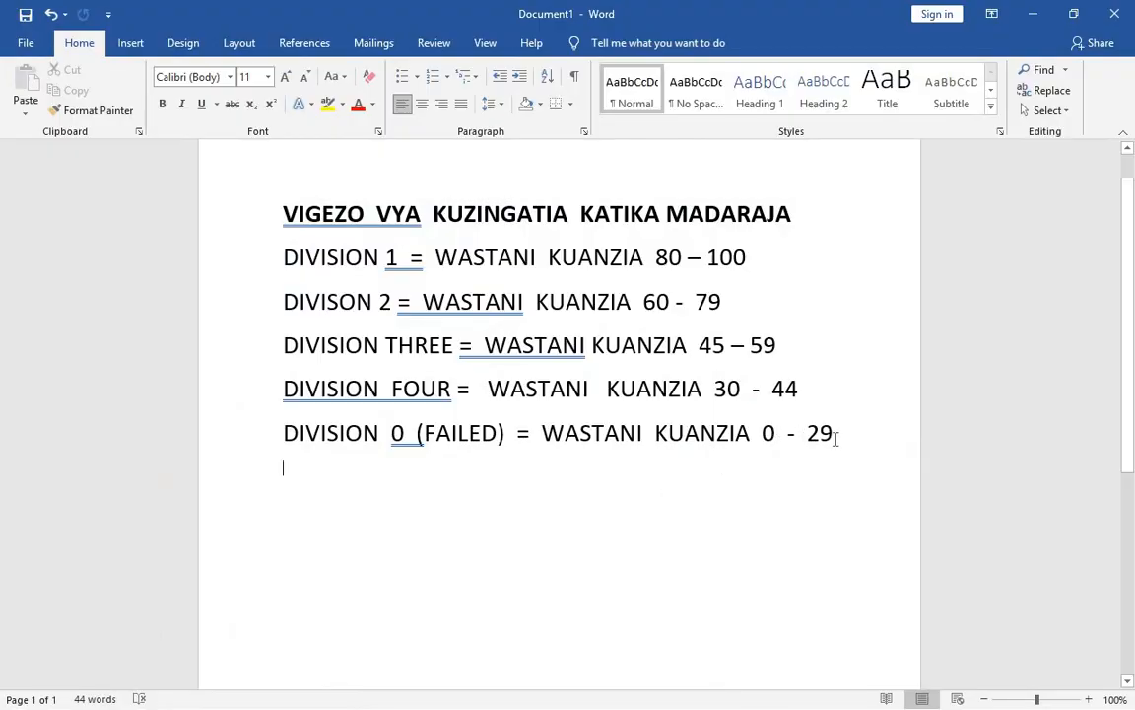
pyautogui.moveTo(836, 438); pyautogui.dragTo(812, 437)
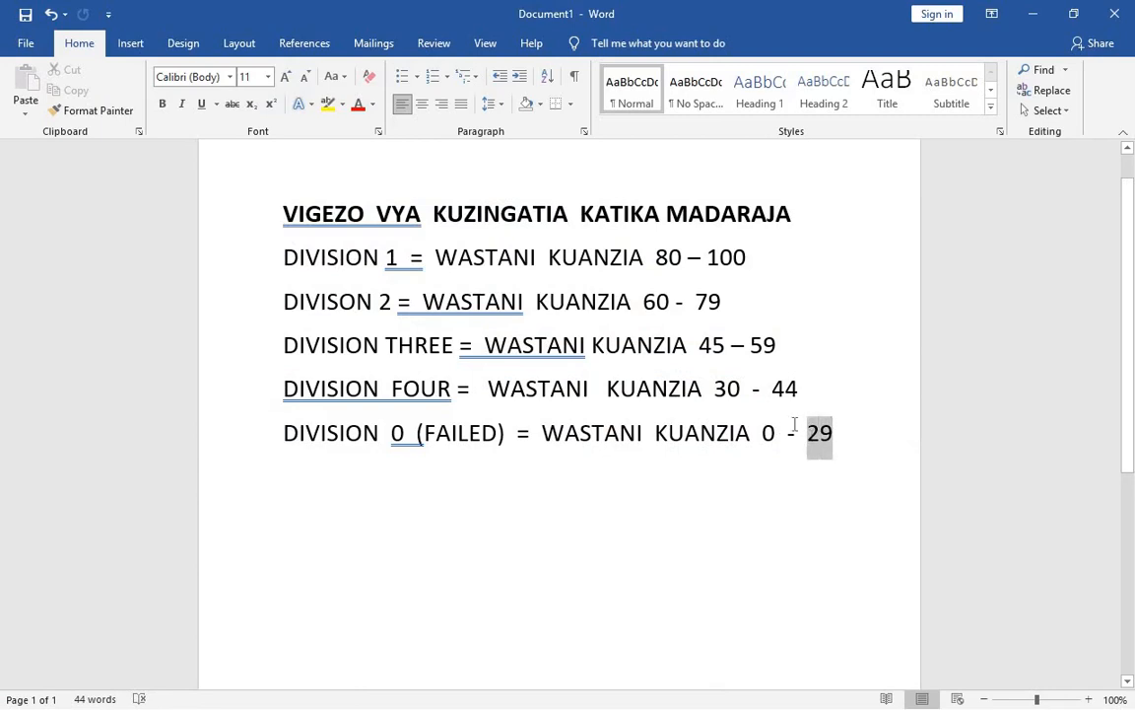
pyautogui.moveTo(800, 390); pyautogui.dragTo(758, 355)
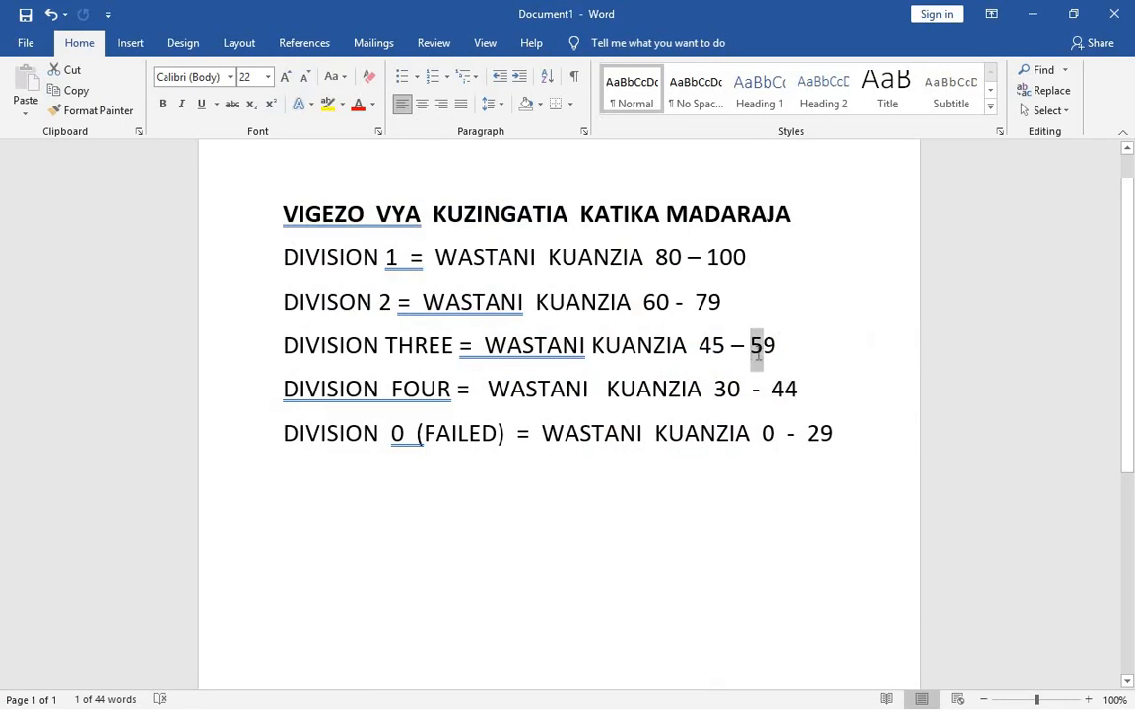
pyautogui.moveTo(751, 300); pyautogui.dragTo(696, 301)
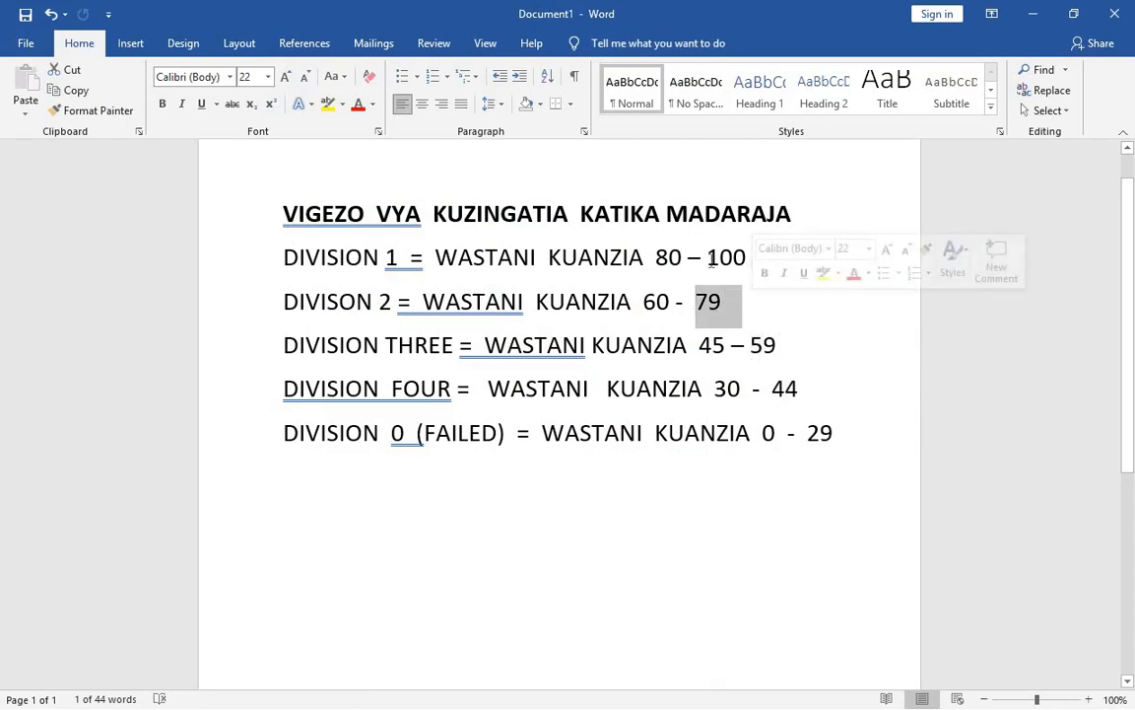
pyautogui.moveTo(712, 259); pyautogui.dragTo(746, 258)
pyautogui.moveTo(837, 435); pyautogui.dragTo(805, 437)
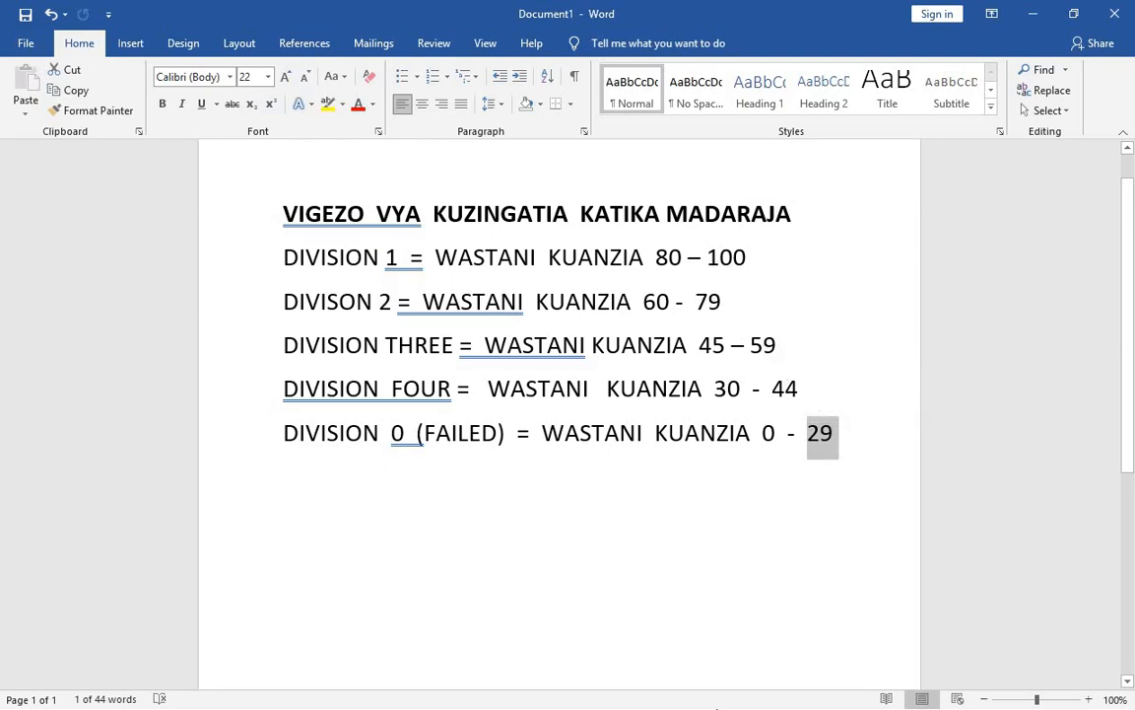
pyautogui.click(1032, 14)
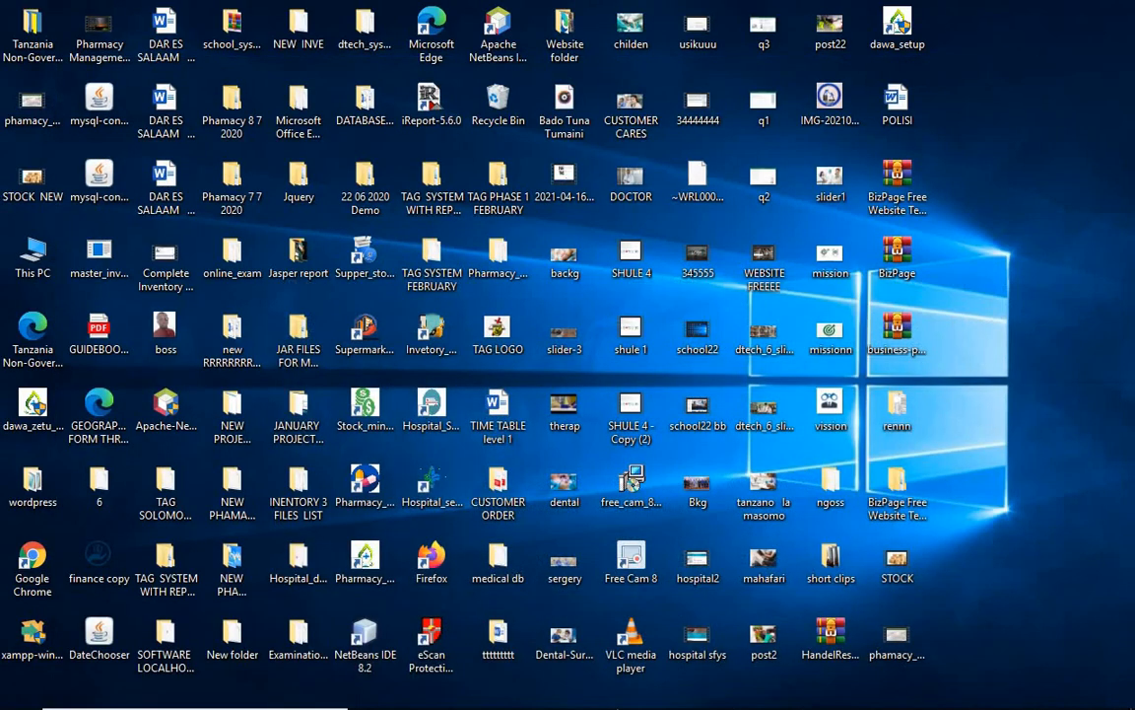
pyautogui.click(684, 690)
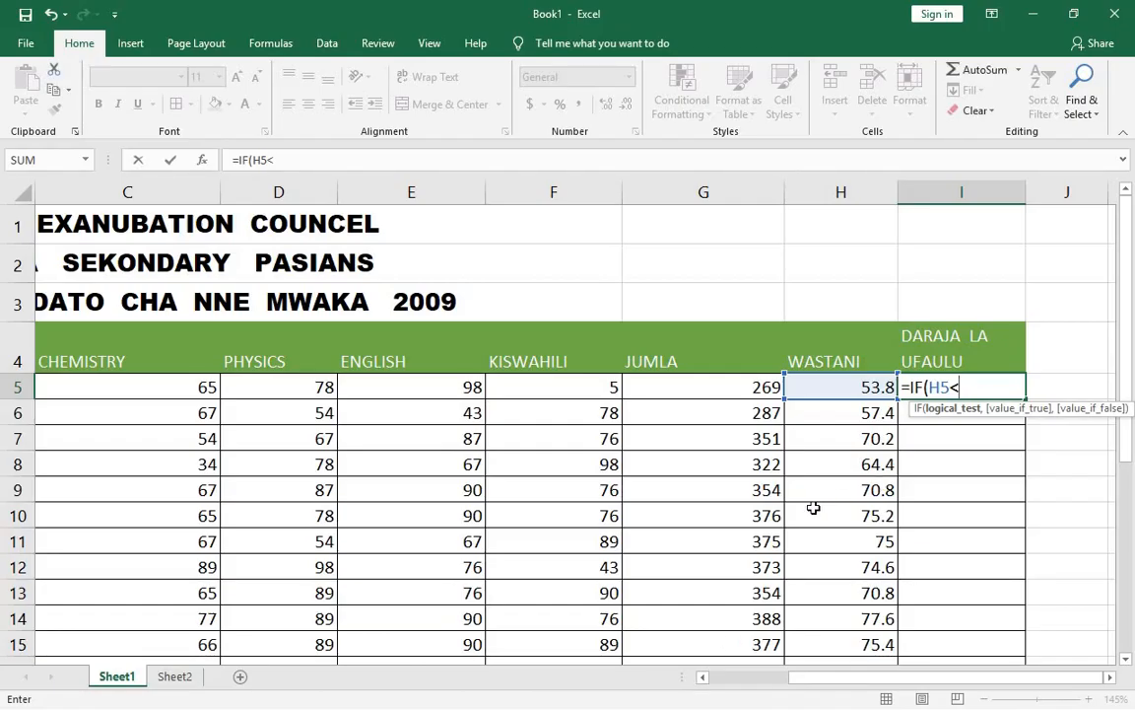
# - Extend the I5 formula with the limit =29 and the result "FAILD", followed by a comma for the next argument
pyautogui.write('=29')
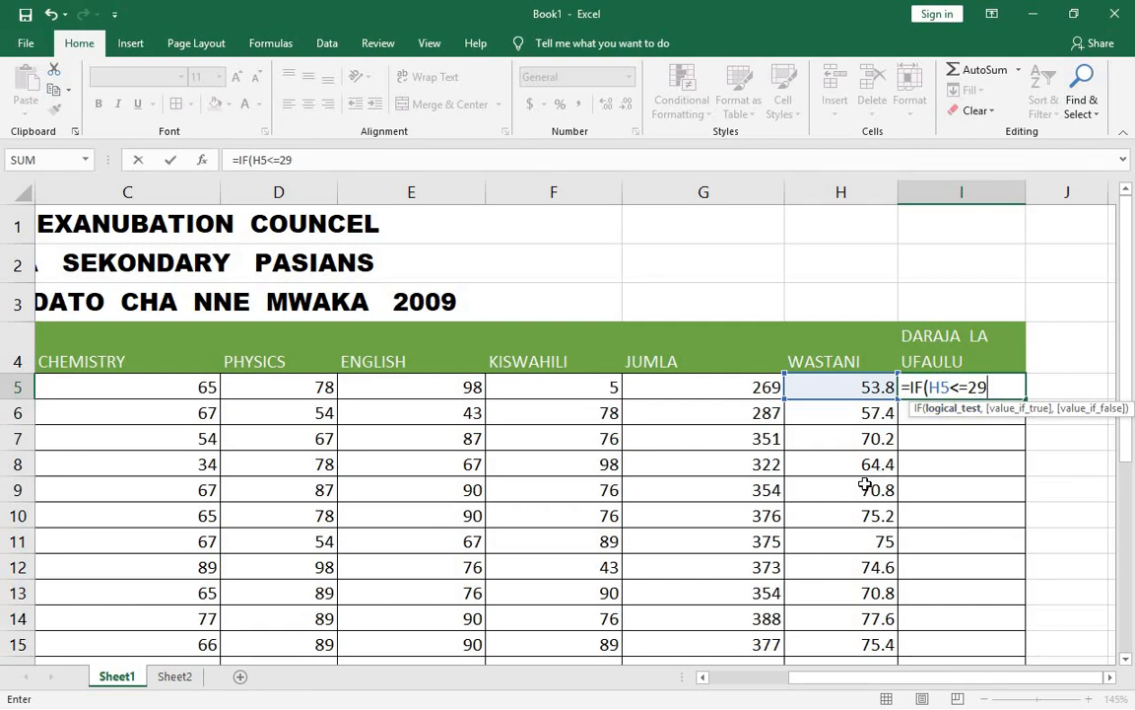
pyautogui.write(',')
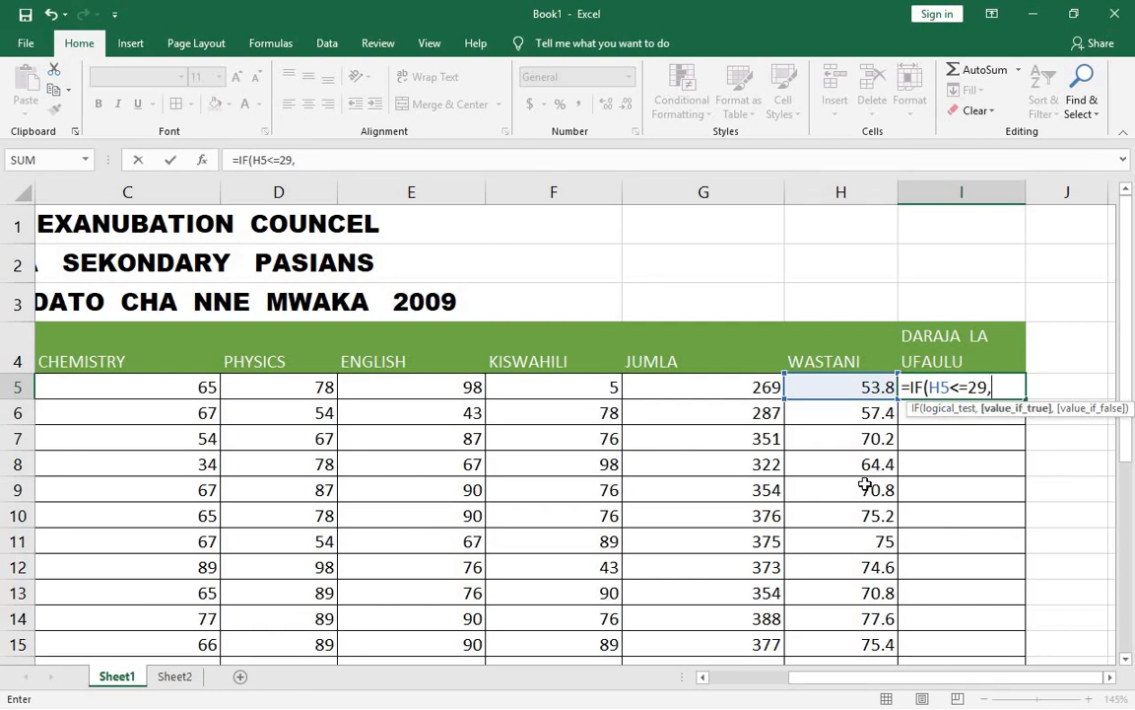
pyautogui.write('"FAILD')
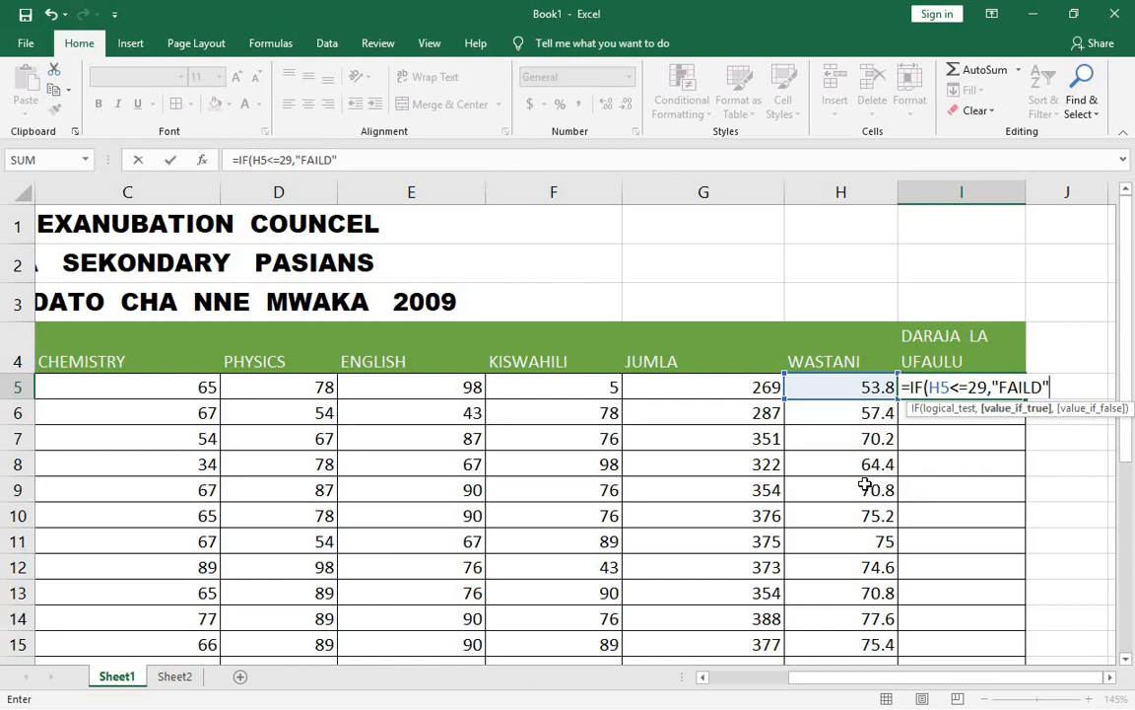
pyautogui.write(',')
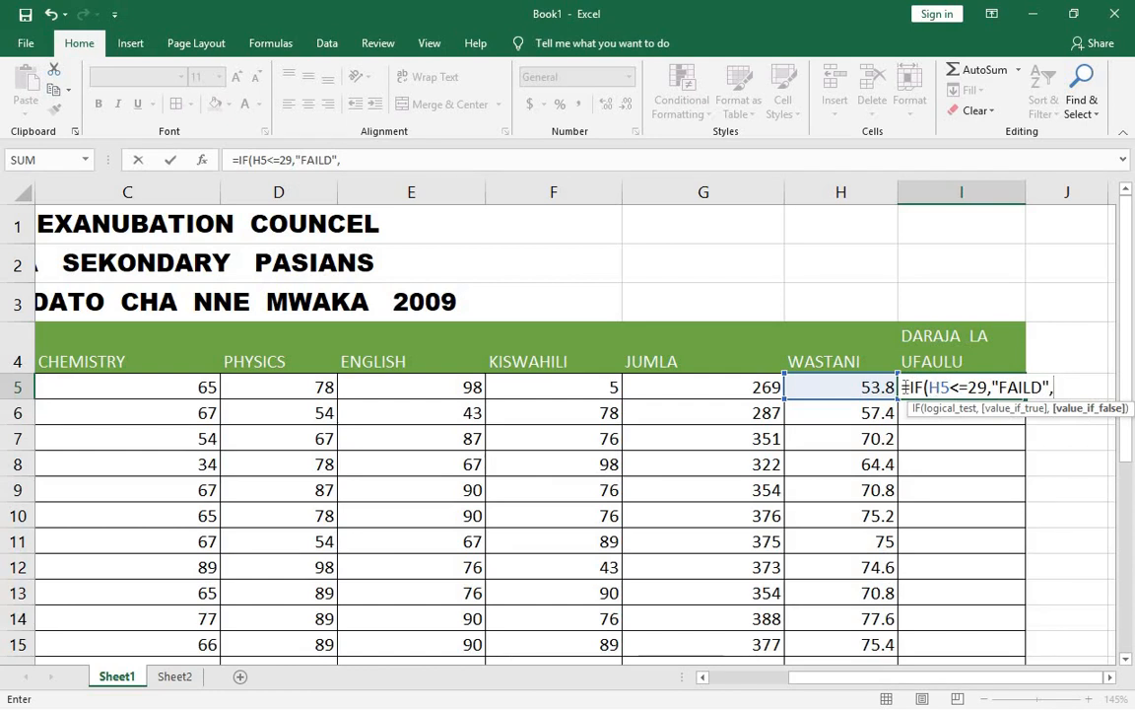
# - Add a nested IF(H5<= as the value-if-false argument of the I5 formula
pyautogui.click(400, 161)
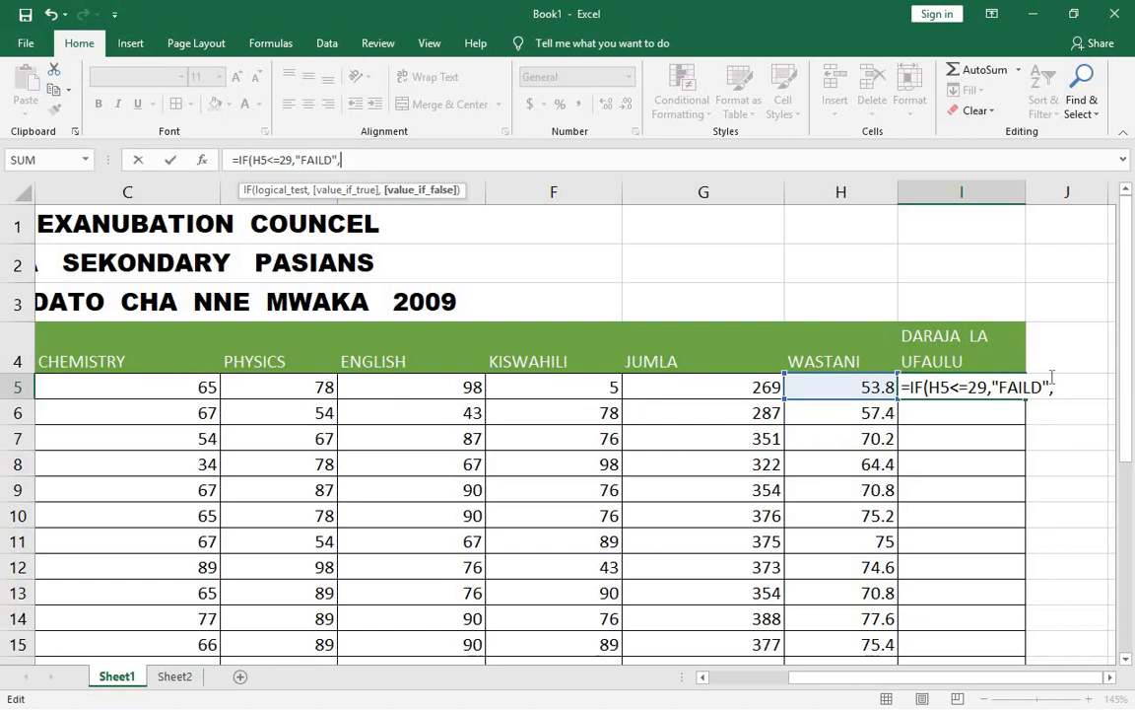
pyautogui.moveTo(342, 159); pyautogui.dragTo(239, 159)
pyautogui.click(350, 160)
pyautogui.write('IF')
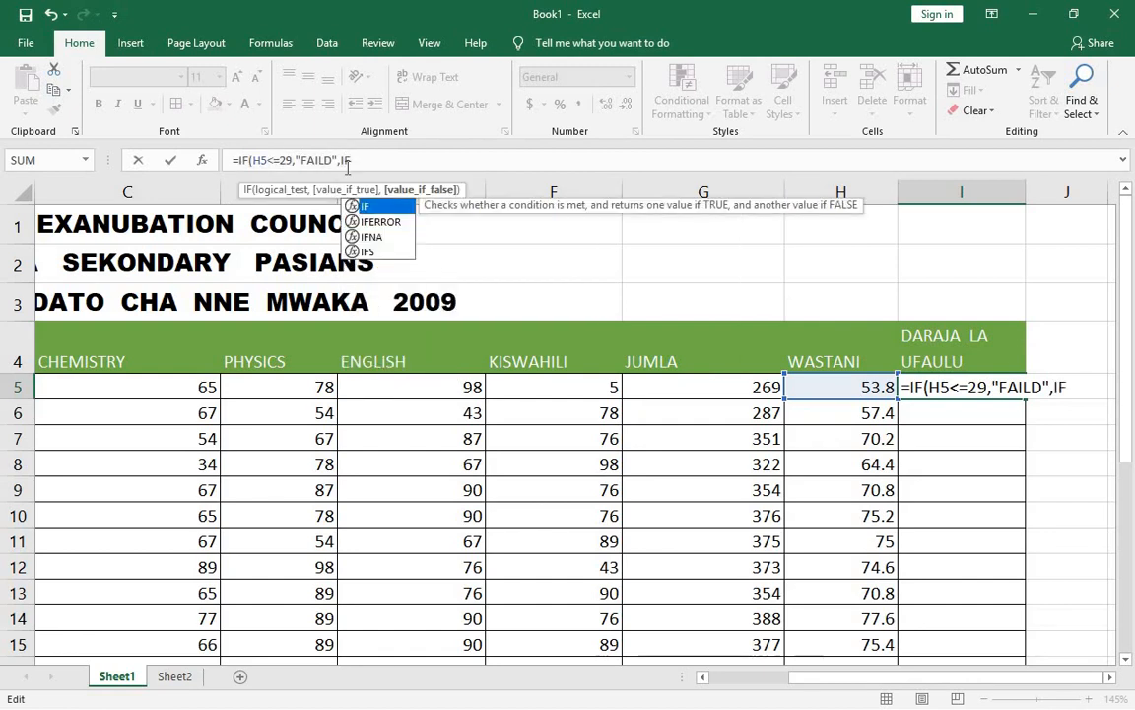
pyautogui.write('(')
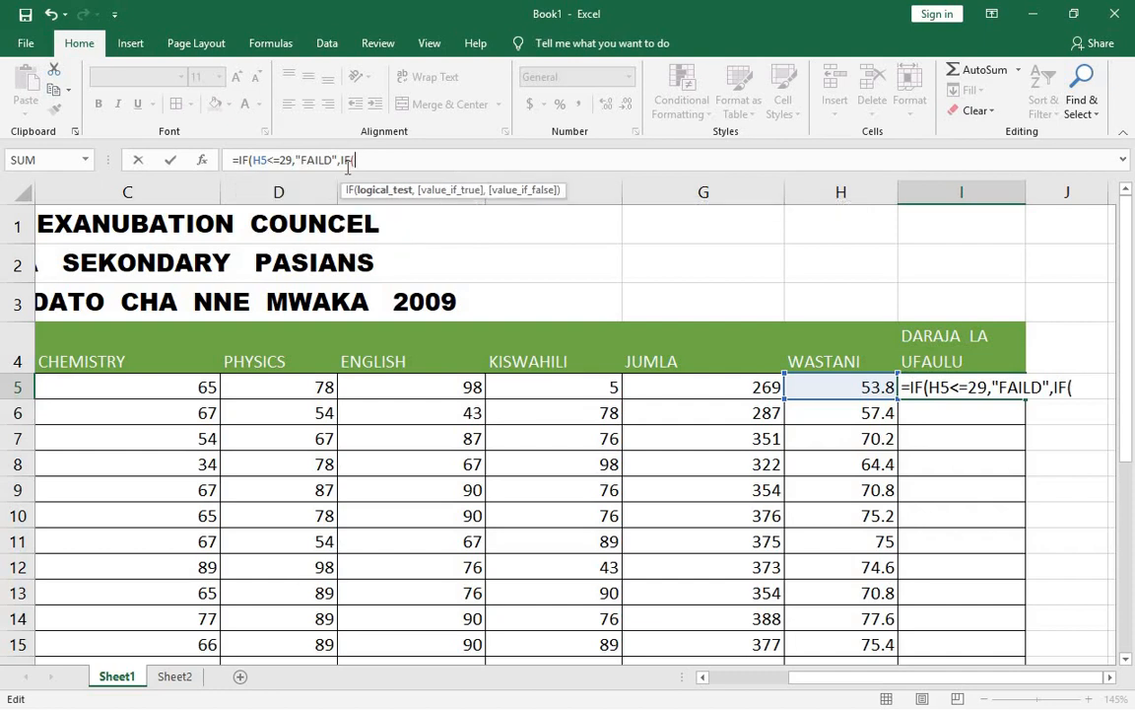
pyautogui.write('H5')
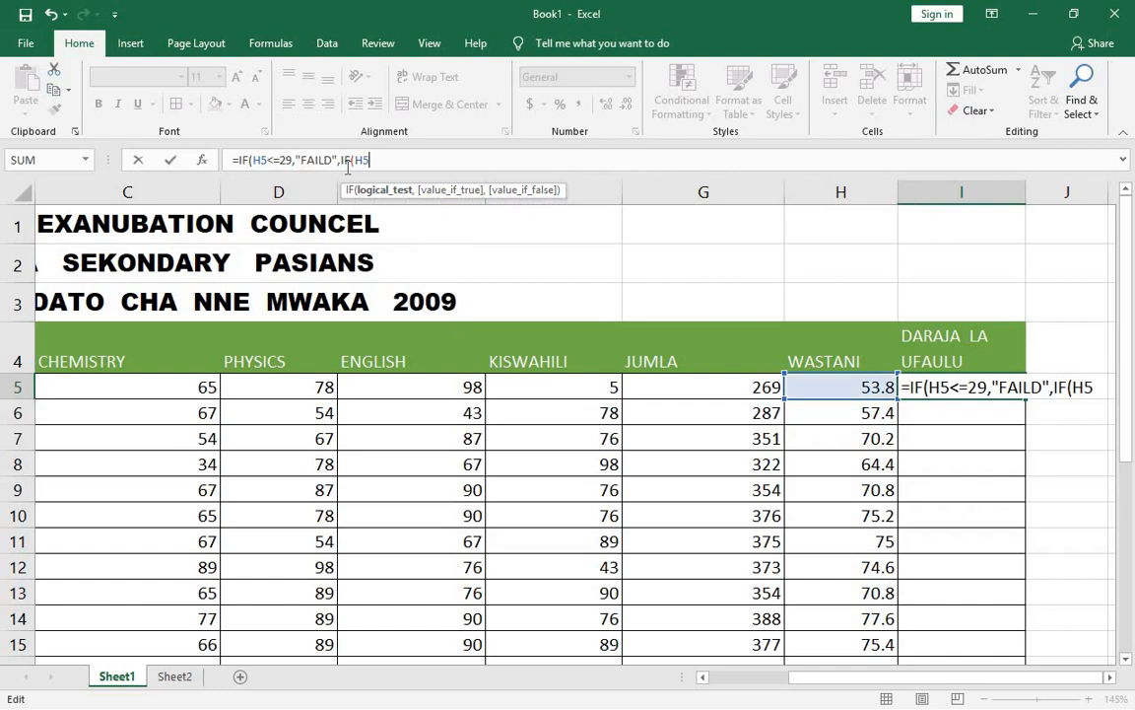
pyautogui.write('<=')
# - Switch to the Word document to read the upper average limit of Division Four, and return to the Excel workbook
pyautogui.click(1031, 13)
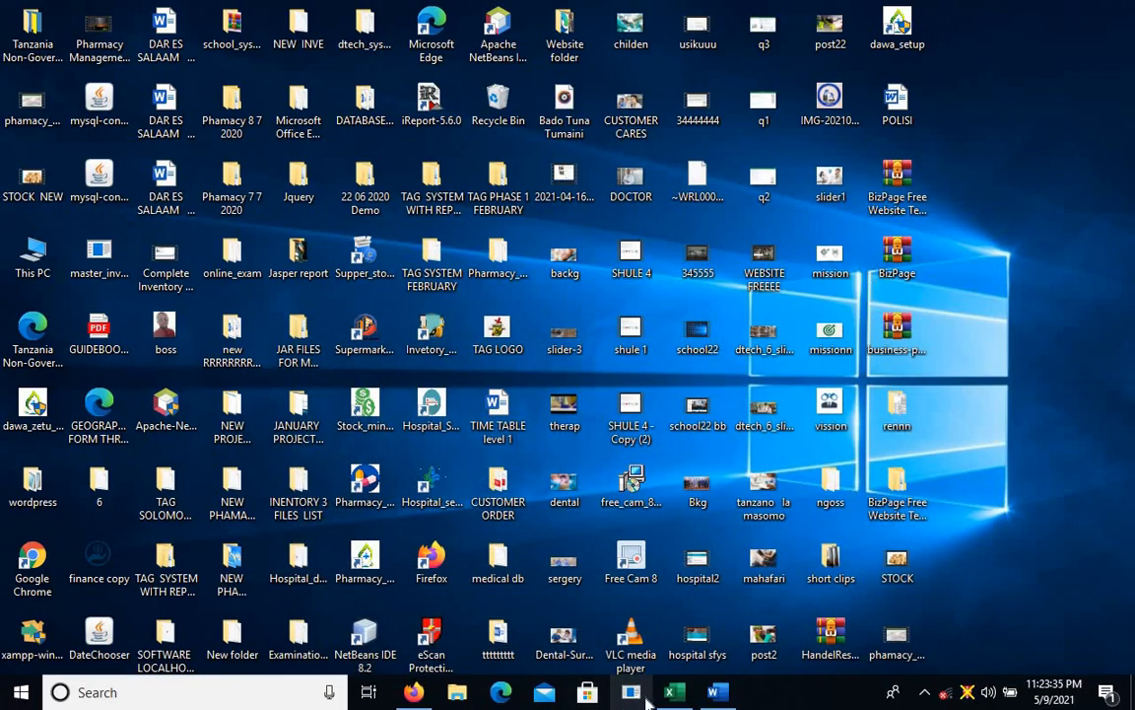
pyautogui.click(718, 692)
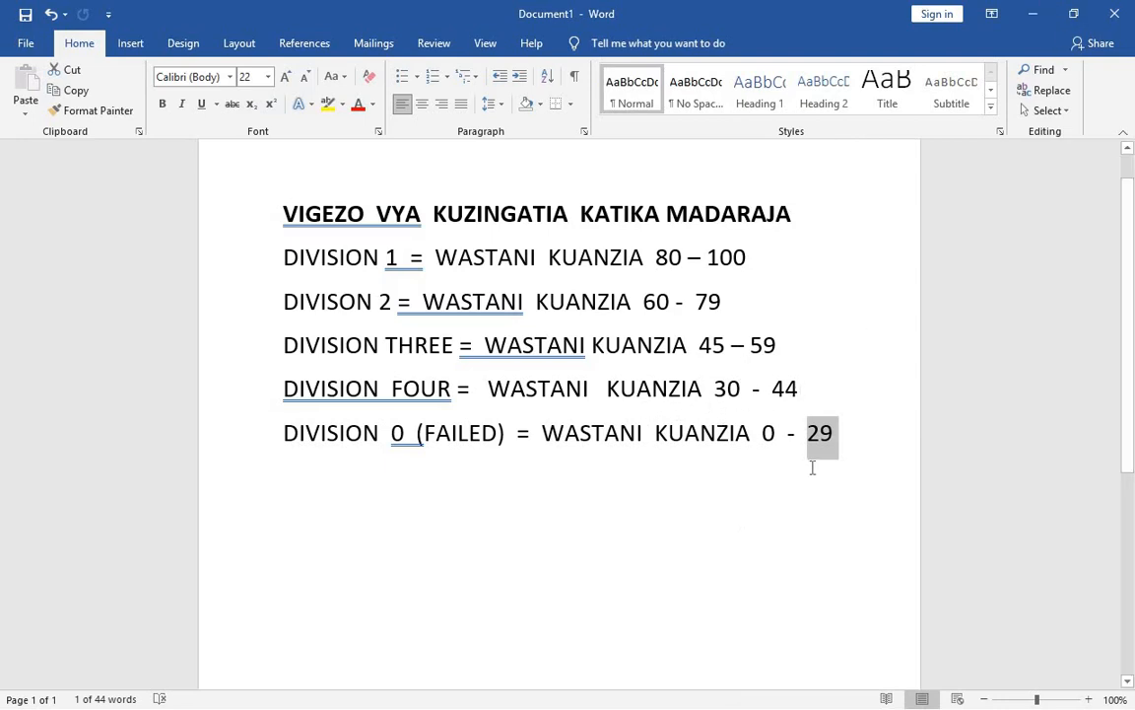
pyautogui.moveTo(810, 387); pyautogui.dragTo(787, 388)
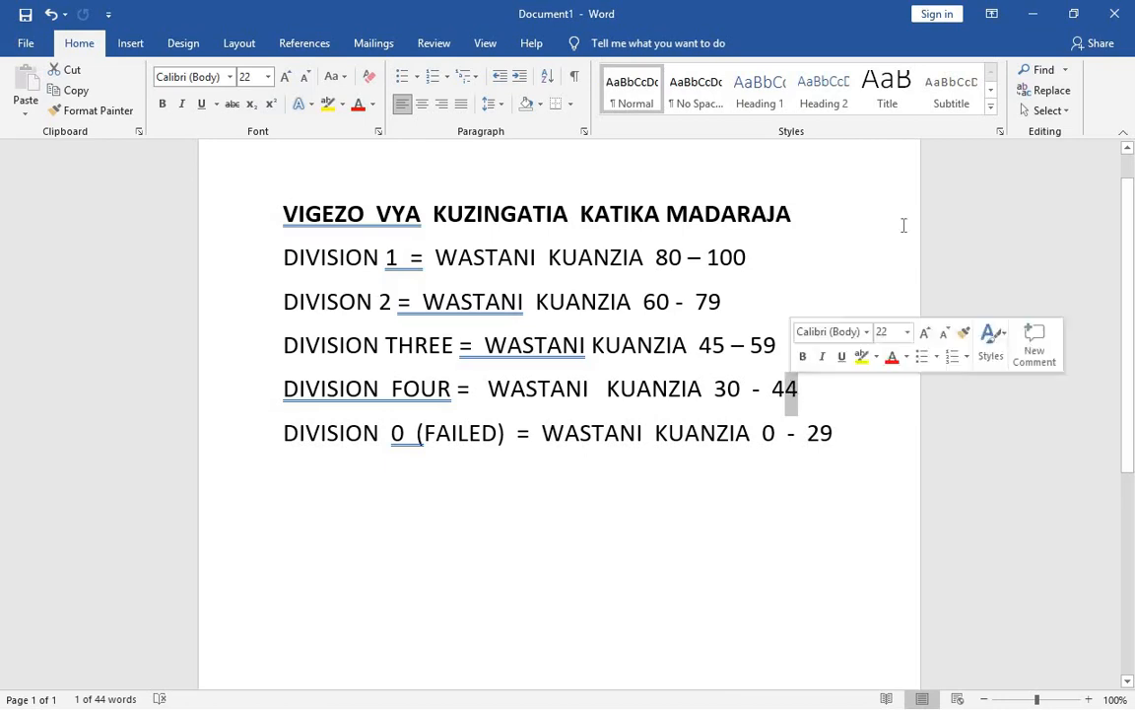
pyautogui.click(1032, 13)
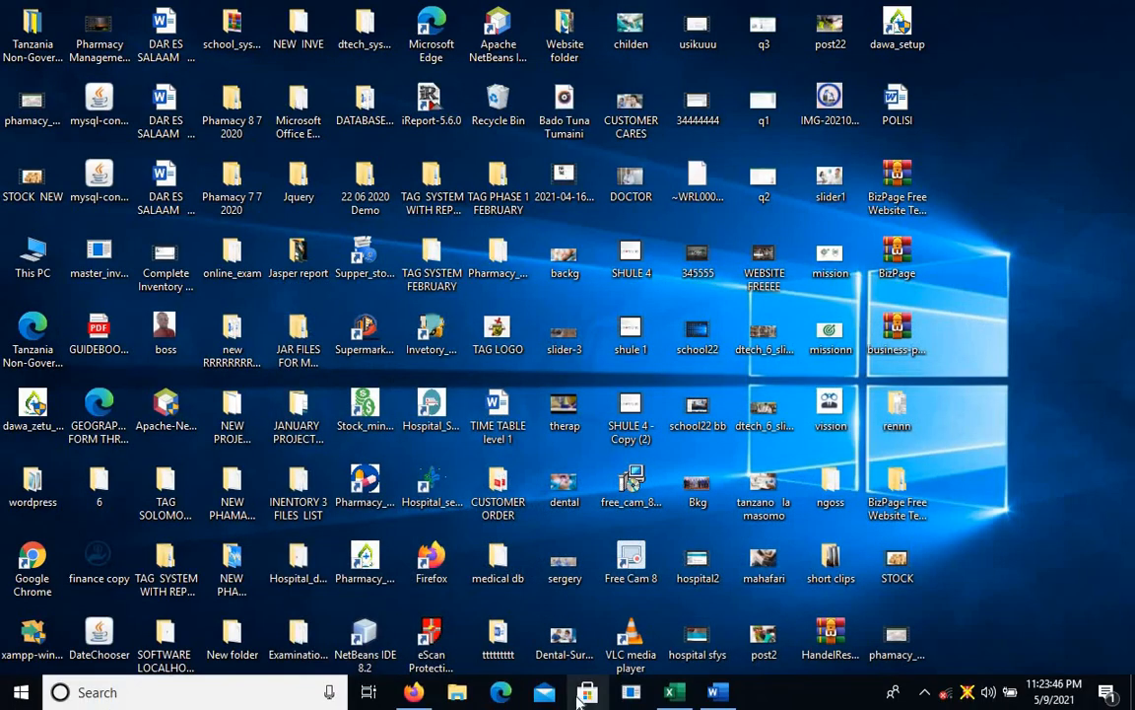
pyautogui.click(673, 693)
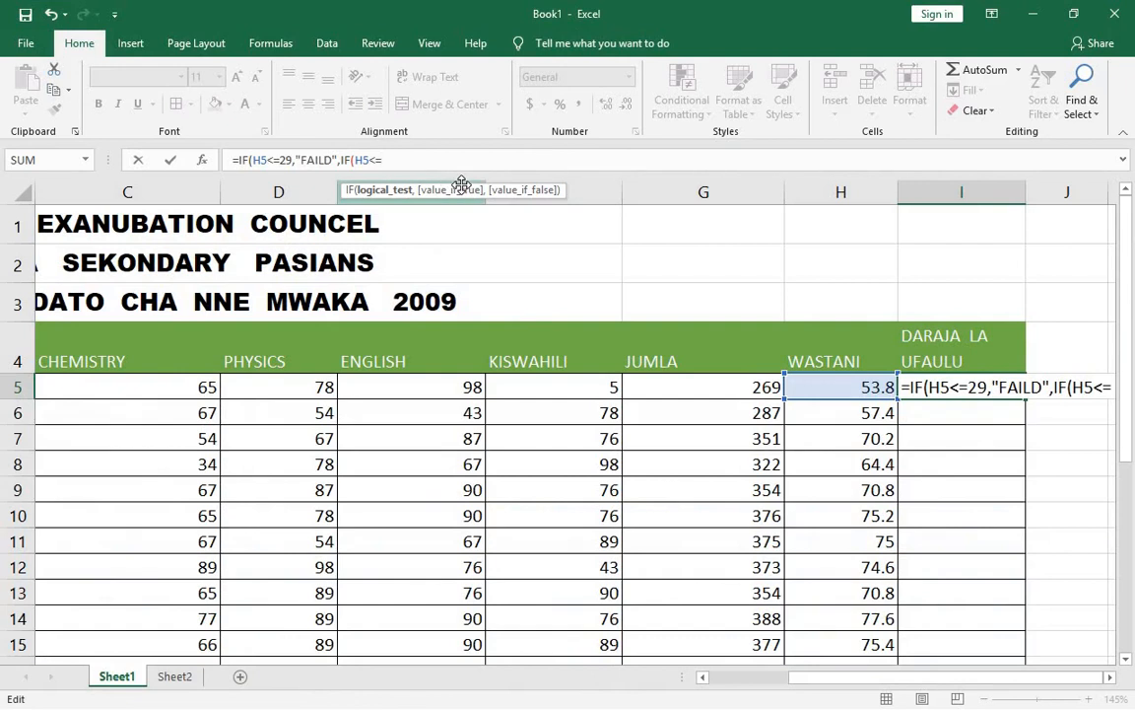
# - Extend the I5 formula's second IF with the limit 44 and the result "III", followed by a comma for the next argument
pyautogui.write('44')
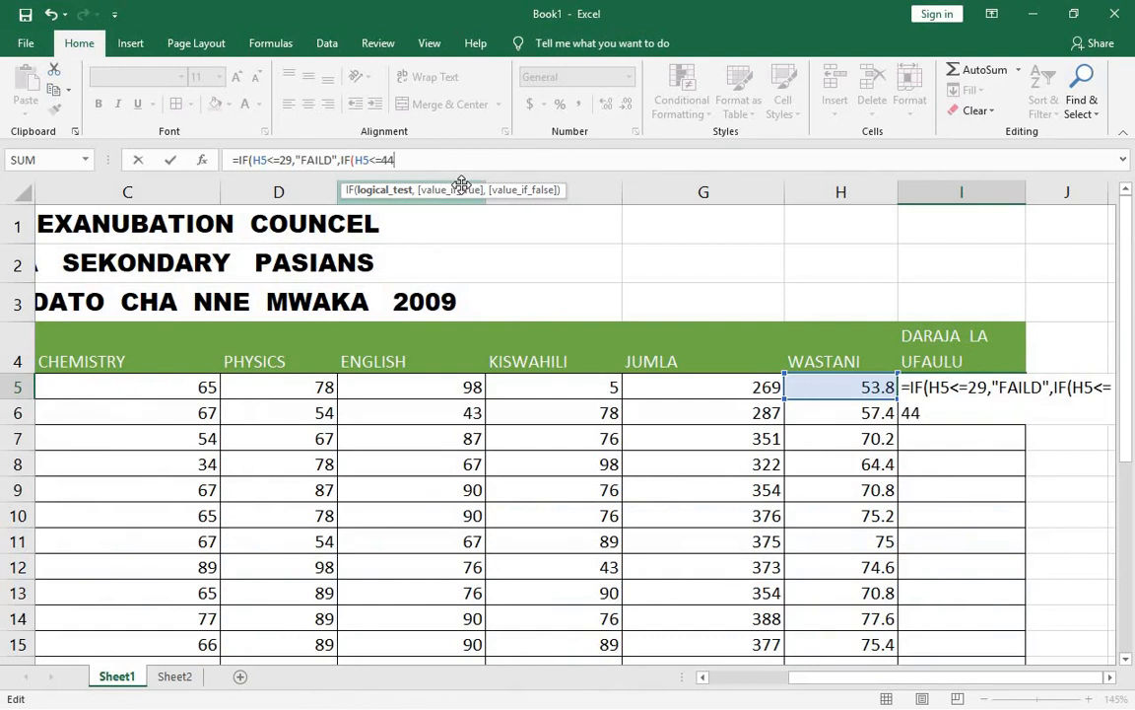
pyautogui.write(',')
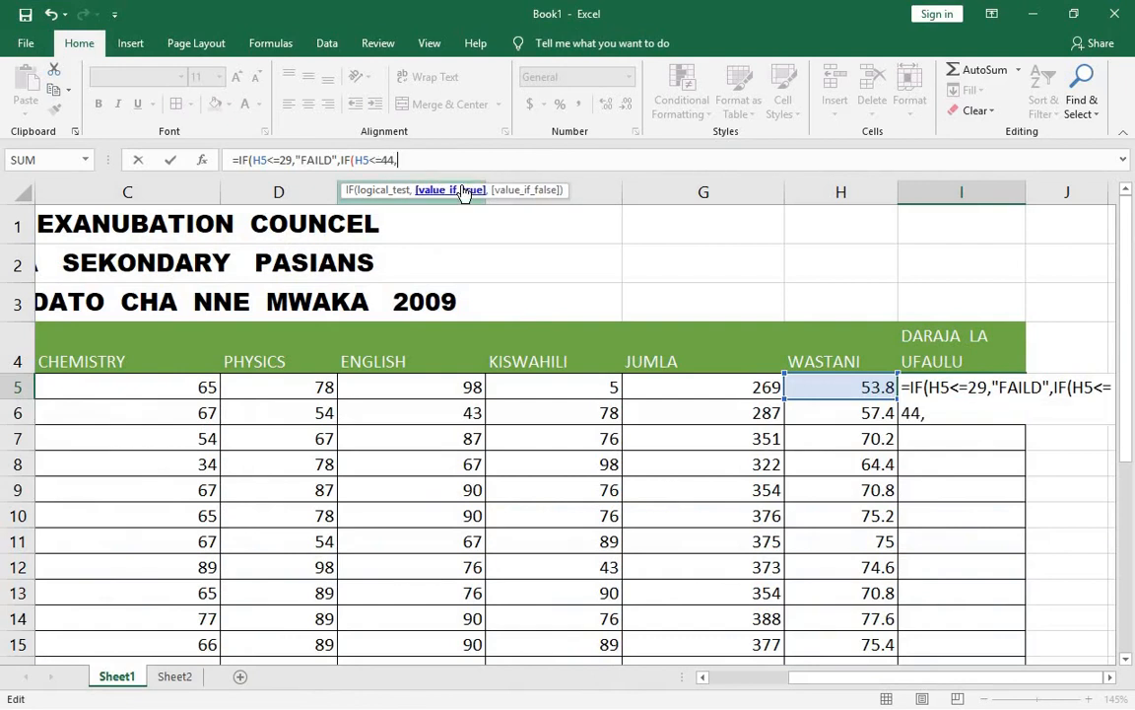
pyautogui.write('"')
pyautogui.write('111')
pyautogui.press('BackSpace')
pyautogui.press('BackSpace')
pyautogui.press('BackSpace')
pyautogui.write('III",')
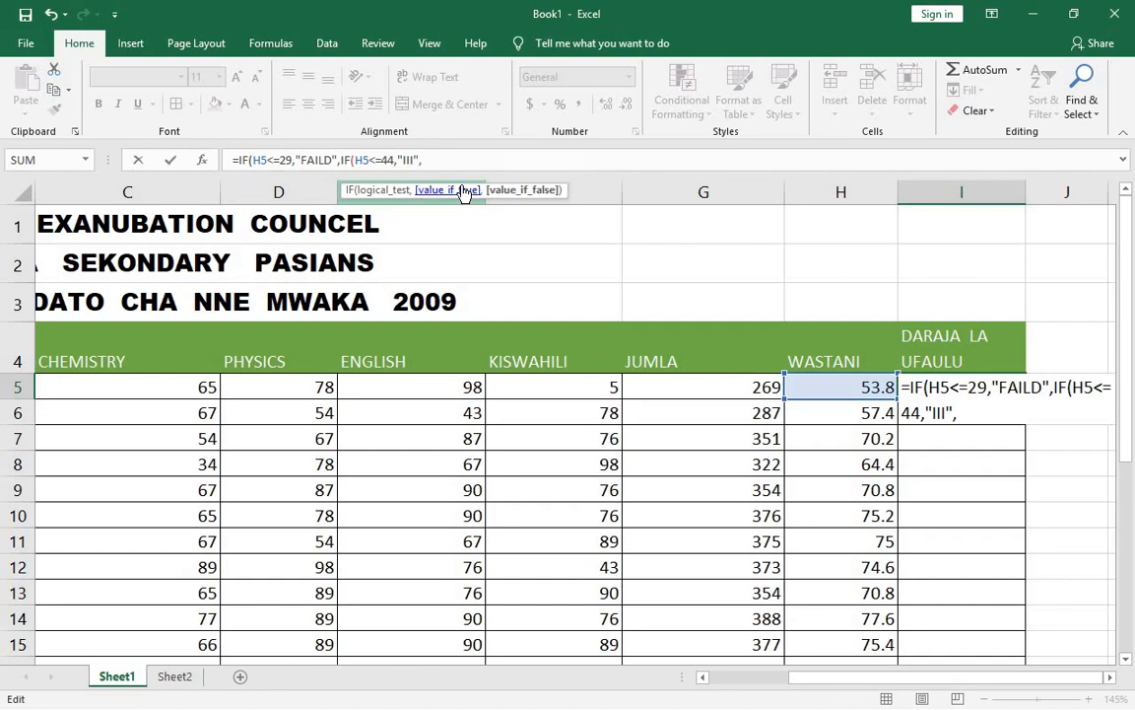
# - Add a third nested IF(H5<= as the value-if-false argument of the second IF in the I5 formula
pyautogui.write('IF')
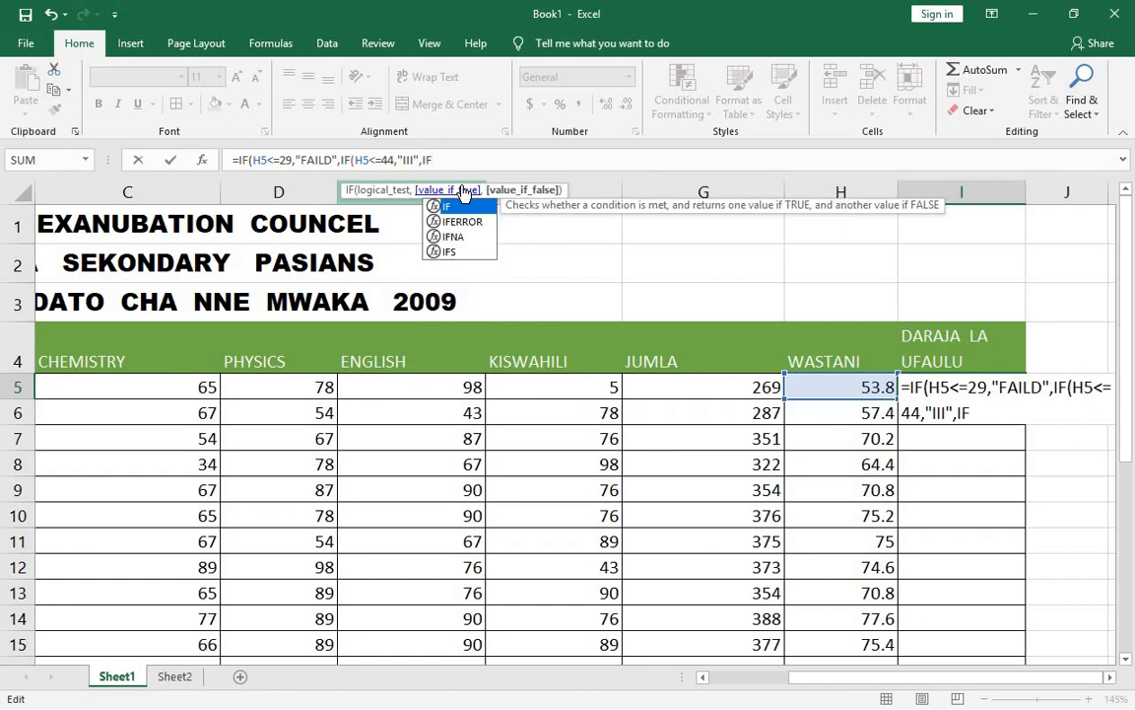
pyautogui.write('(')
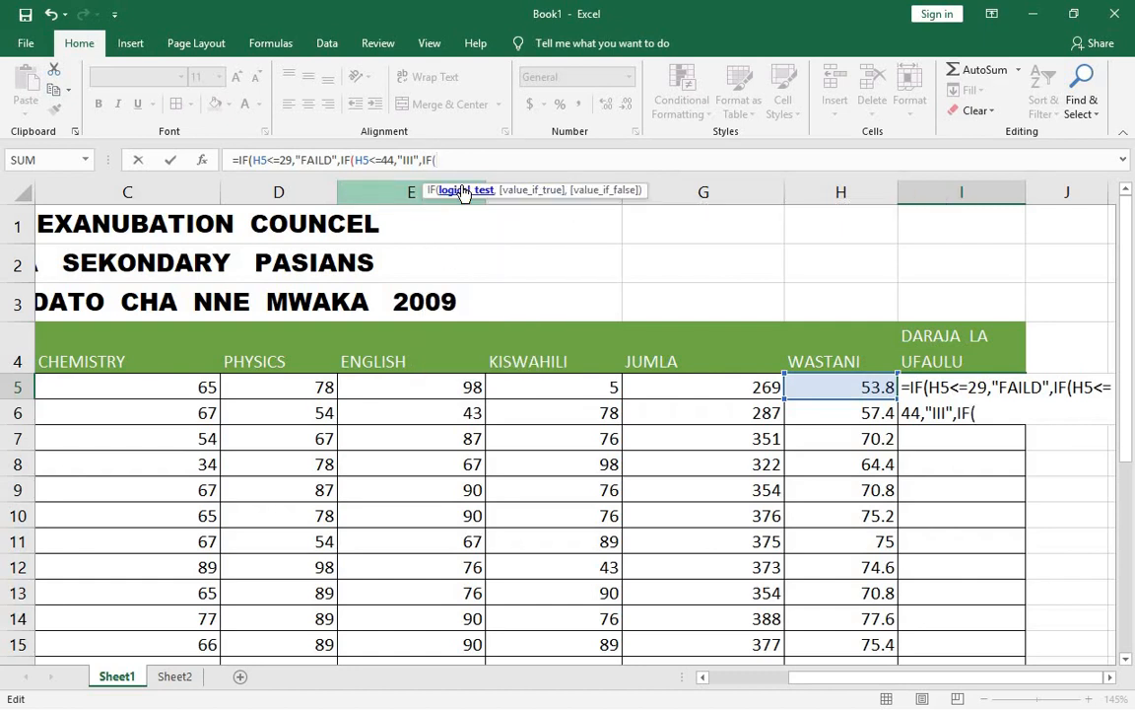
pyautogui.write('H5')
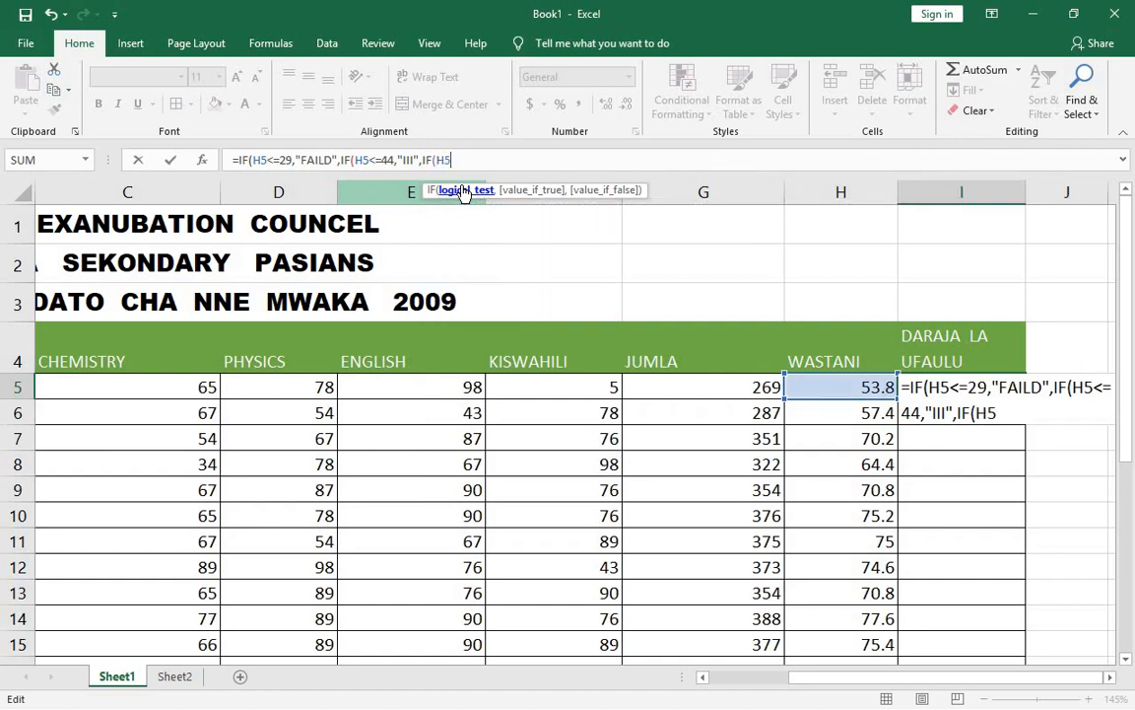
pyautogui.write('<=')
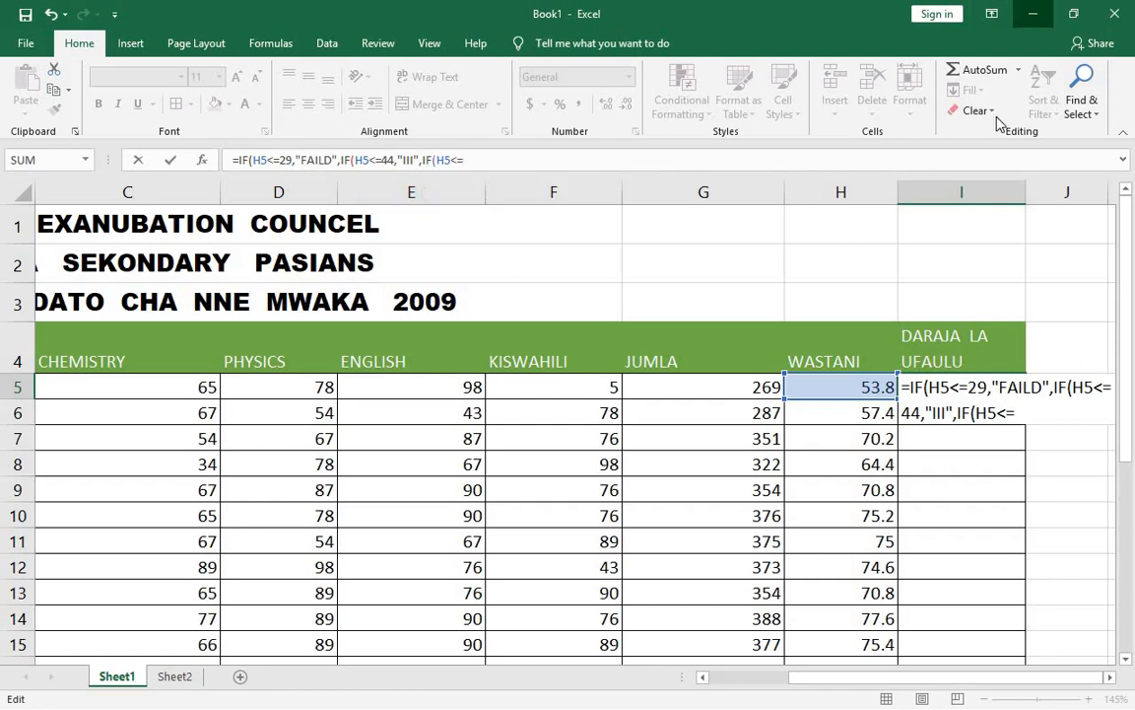
# - Switch to the Word document to read the upper average limit of Division Three, and return to the Excel workbook
pyautogui.click(1033, 14)
pyautogui.click(716, 692)
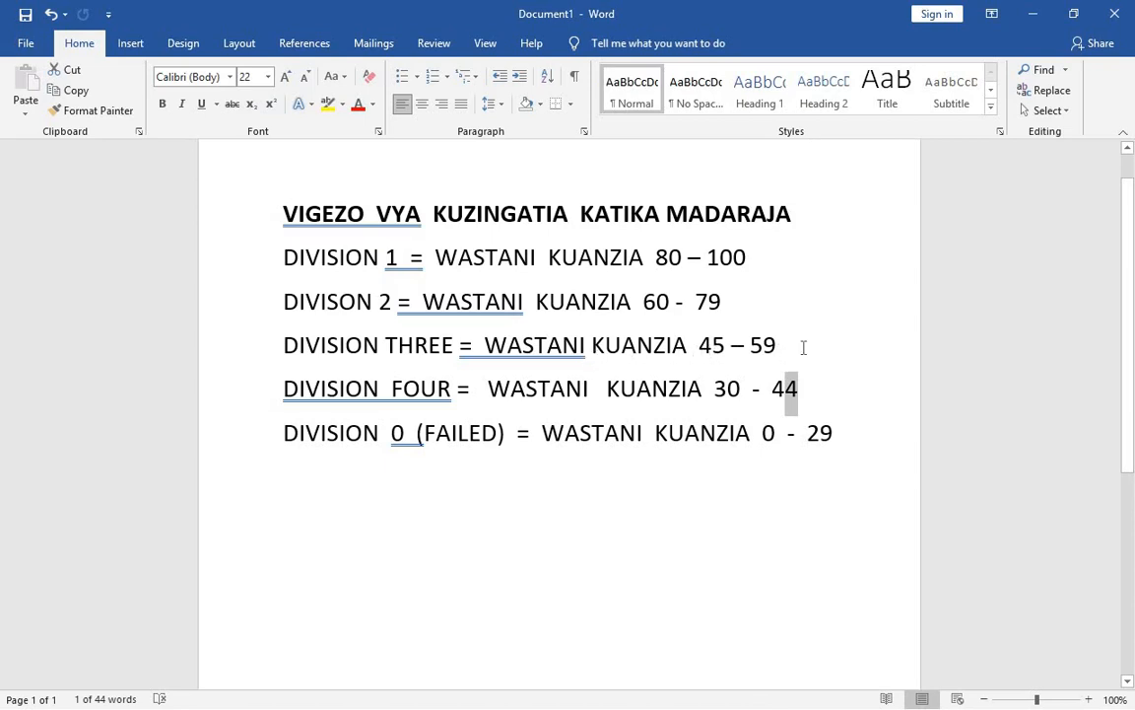
pyautogui.click(1032, 14)
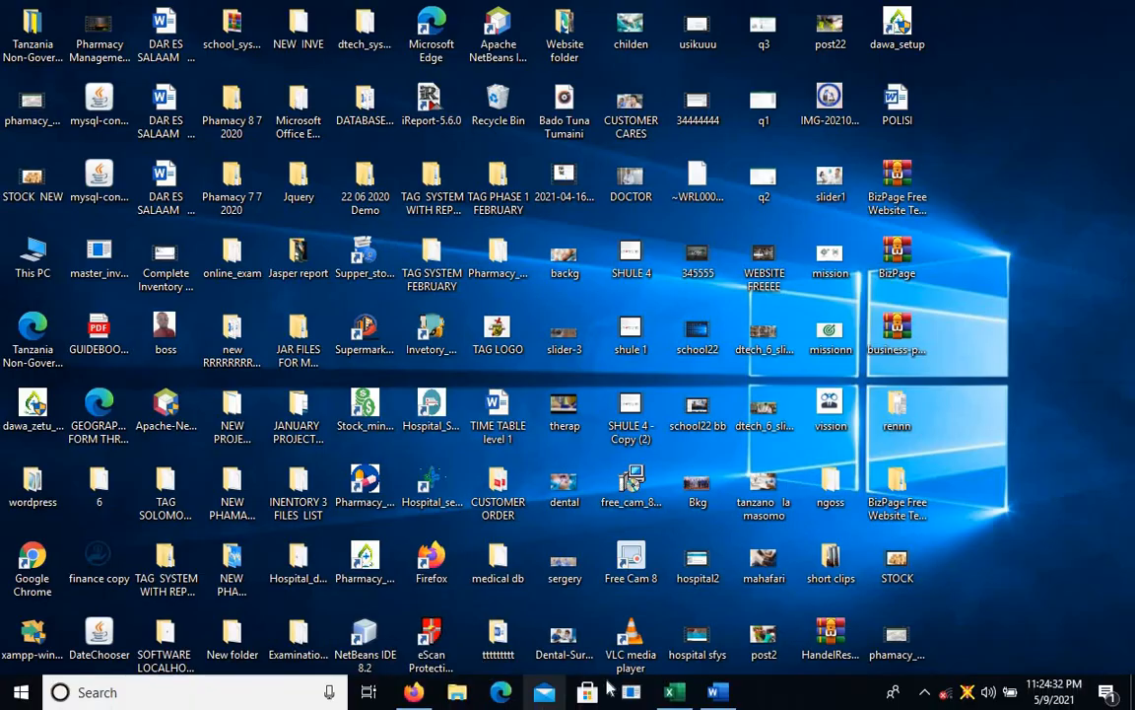
pyautogui.click(676, 695)
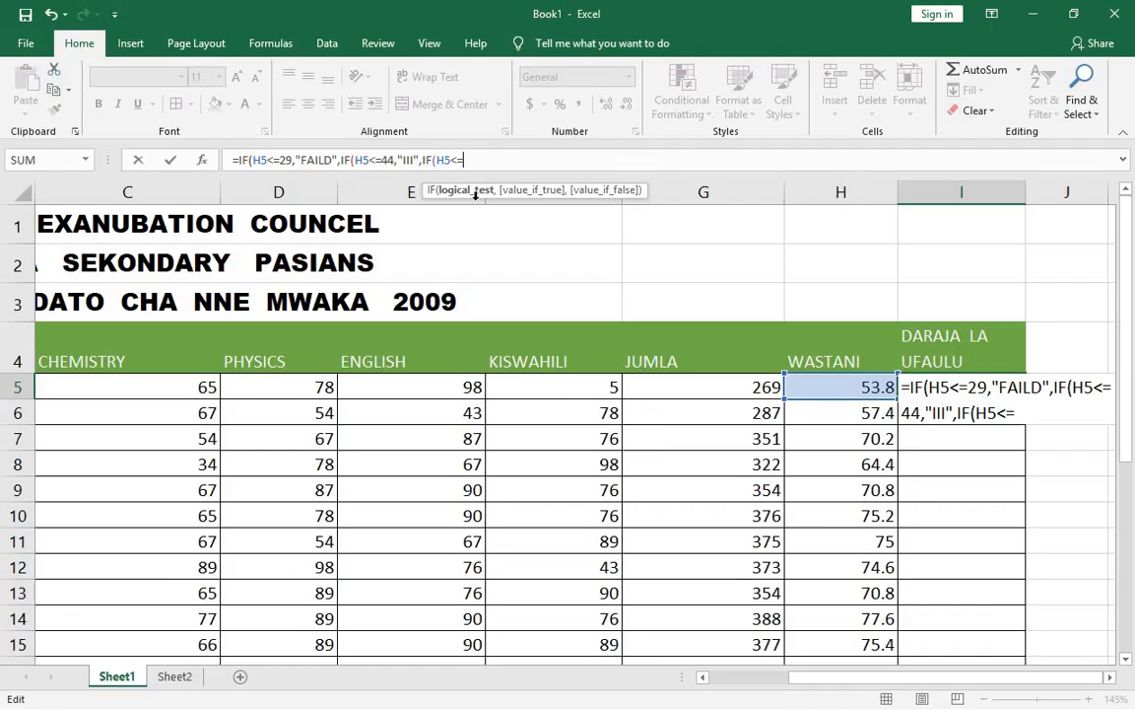
# - Change the result of the H5<=44 test in the I5 formula to "IV"
pyautogui.click(415, 159)
pyautogui.click(415, 160)
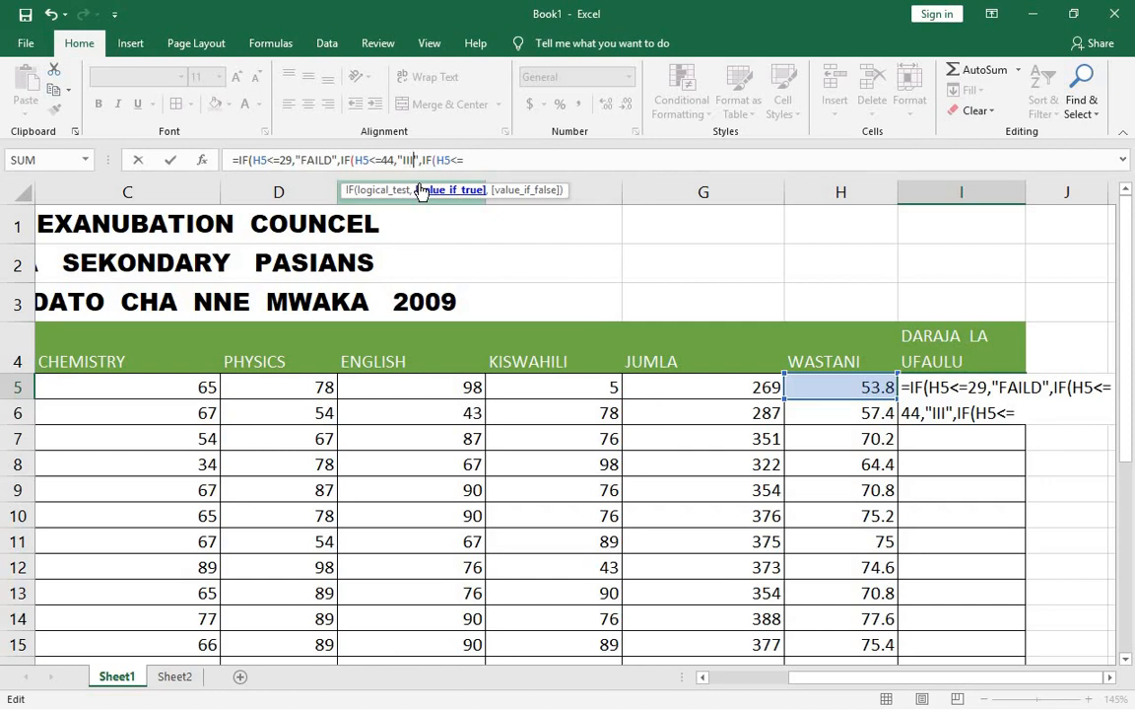
pyautogui.press('BackSpace')
pyautogui.press('BackSpace')
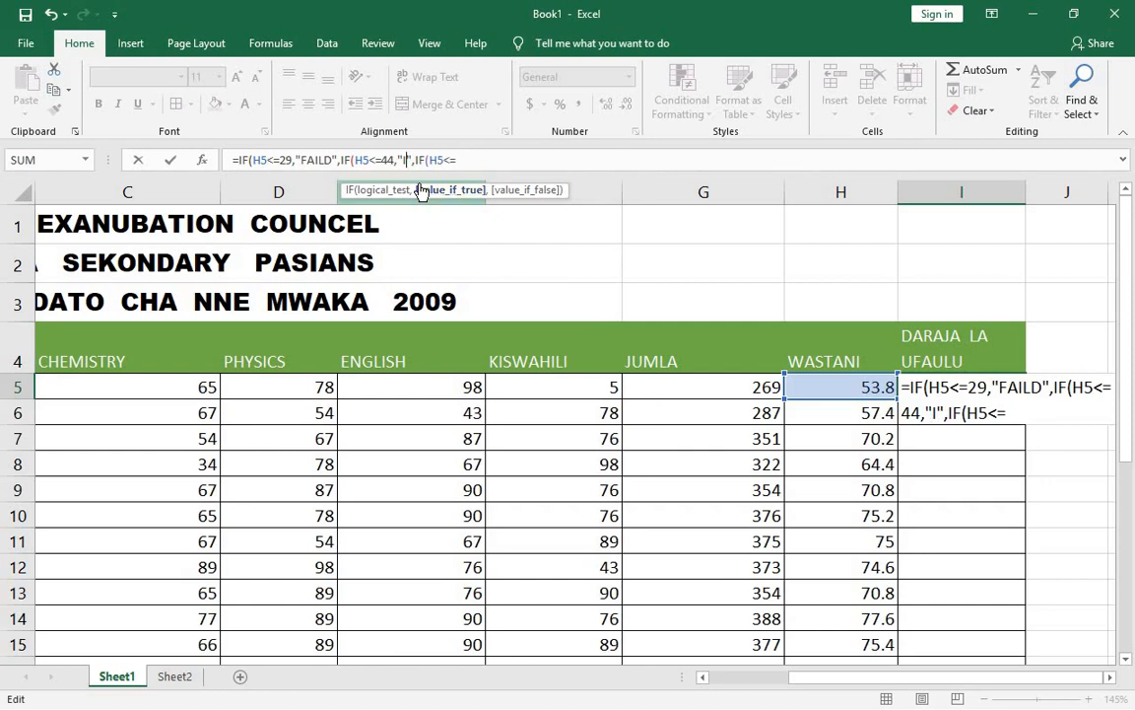
pyautogui.write('V')
# - At the end of the I5 formula, enter the limit 59 and the result "III", and start another IF as the value-if-false argument
pyautogui.click(483, 161)
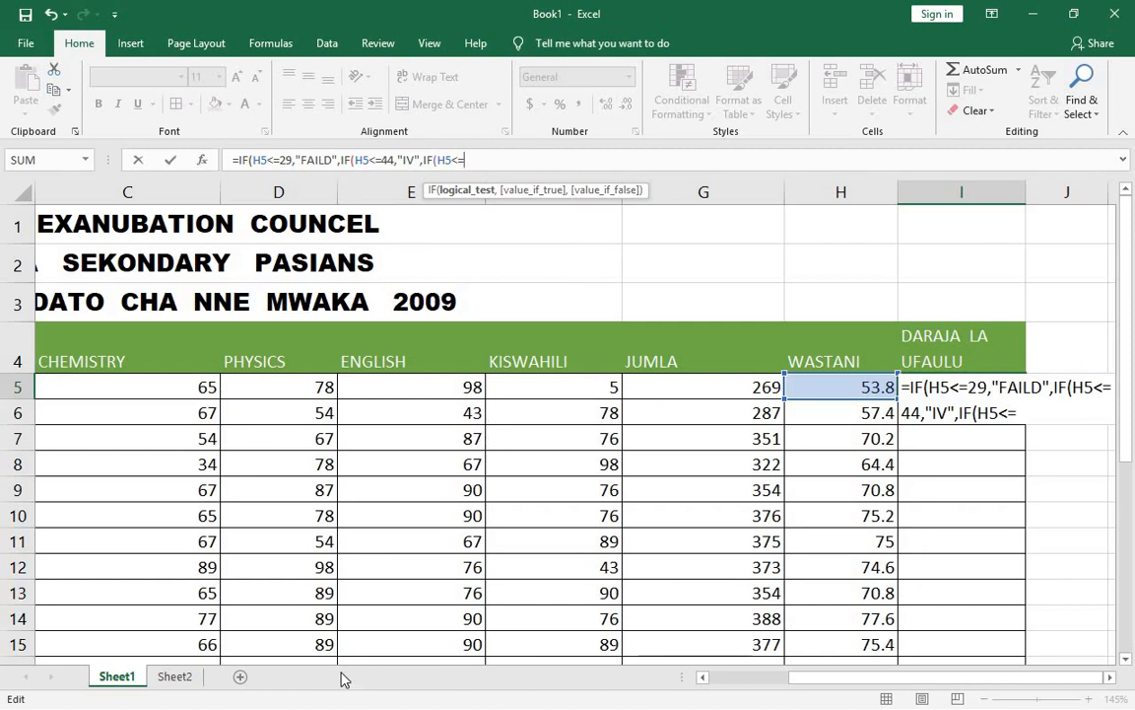
pyautogui.write('59,"')
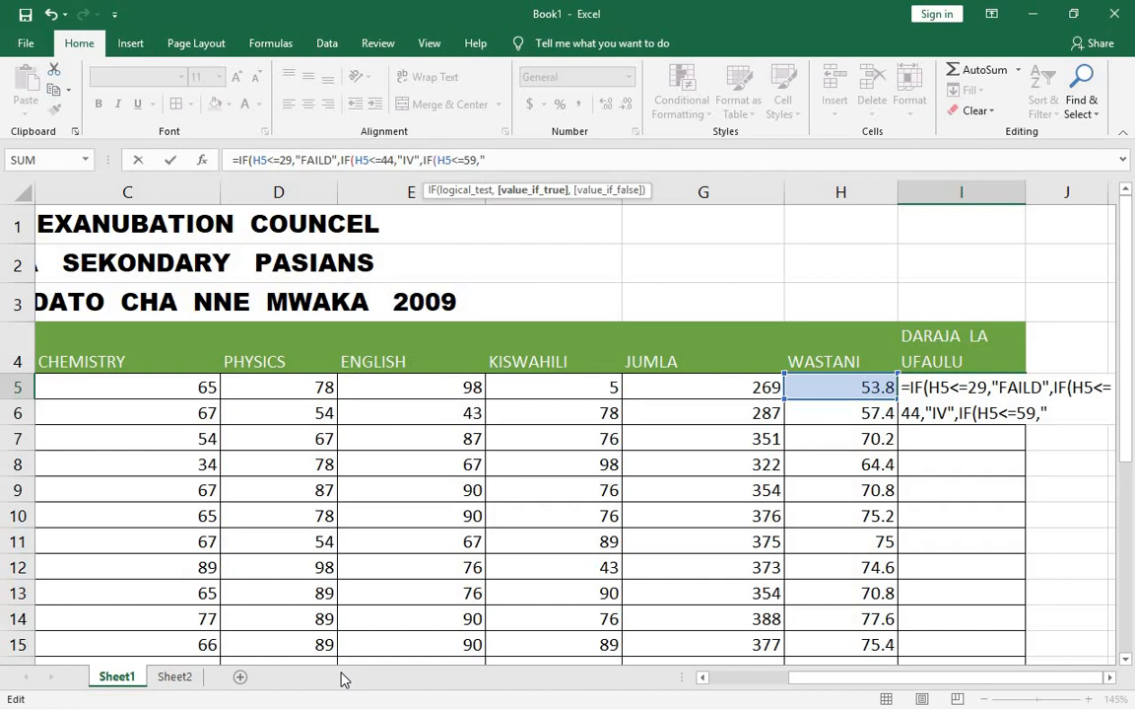
pyautogui.write('III",IF')
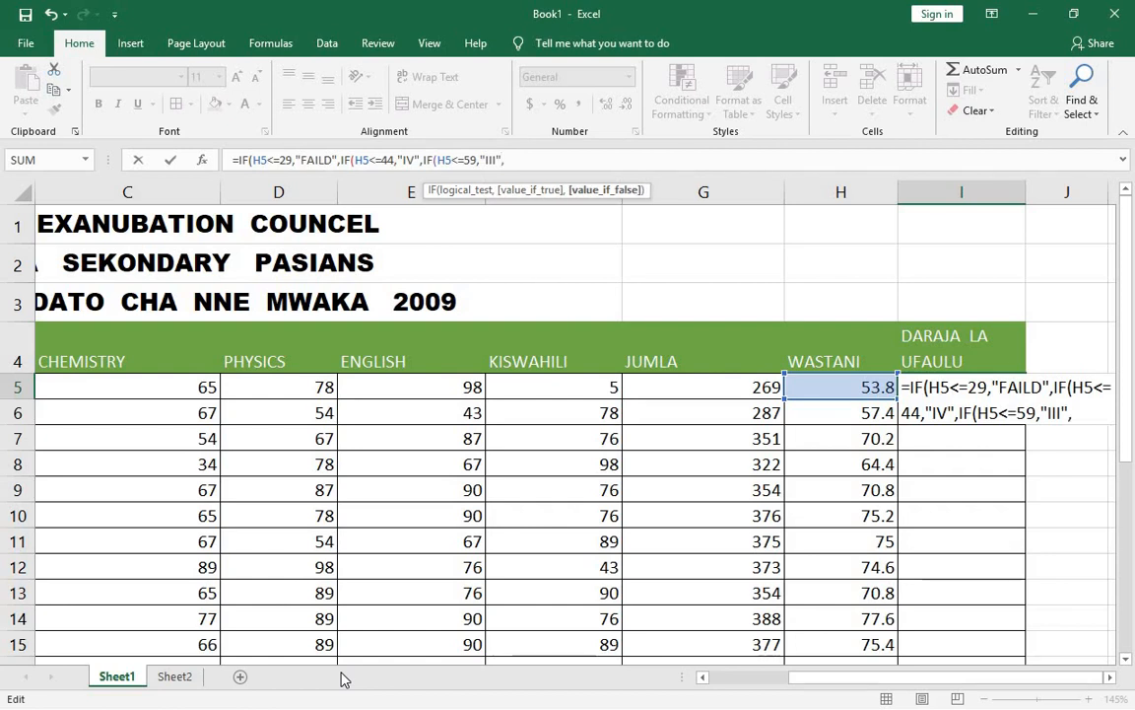
# - Give the fourth IF the test H5<=79 and the result "II", followed by a comma for the next argument
pyautogui.write('(')
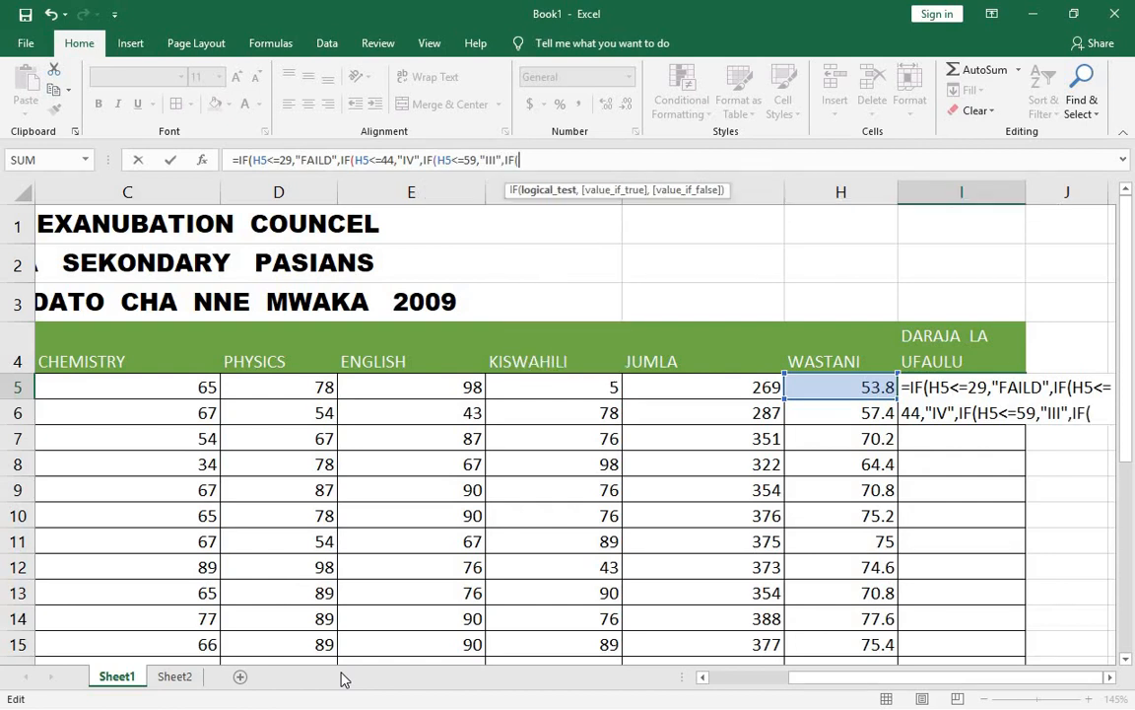
pyautogui.write('H5')
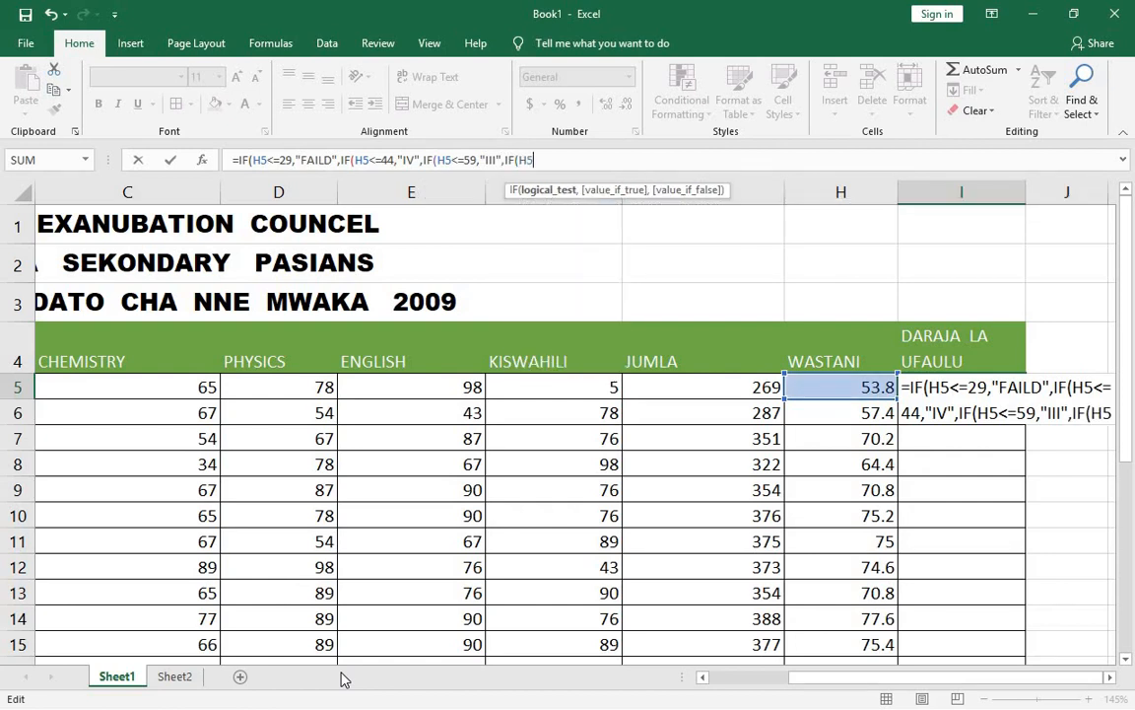
pyautogui.write('<')
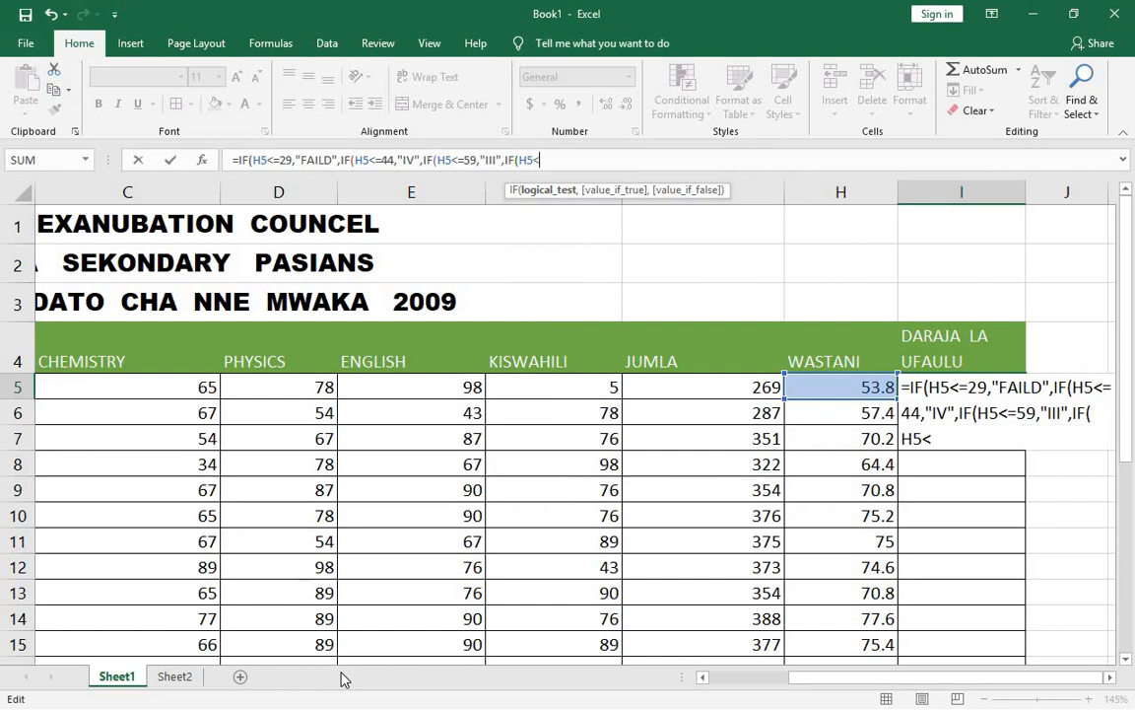
pyautogui.write('=79,"')
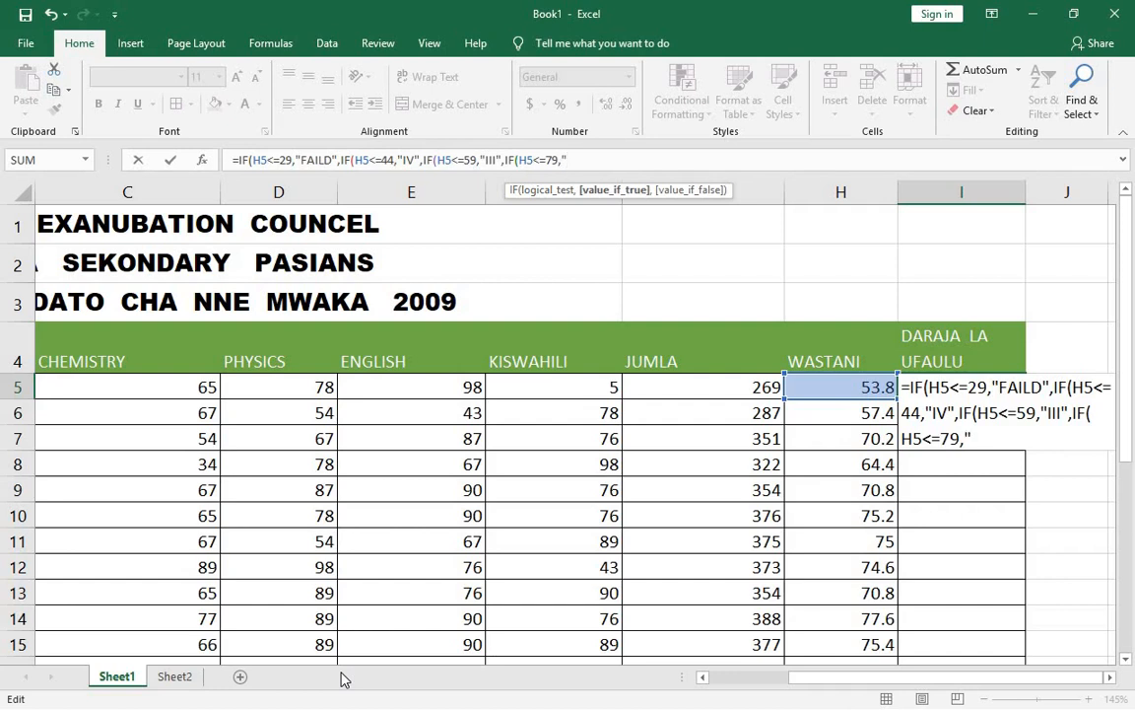
pyautogui.write('II",')
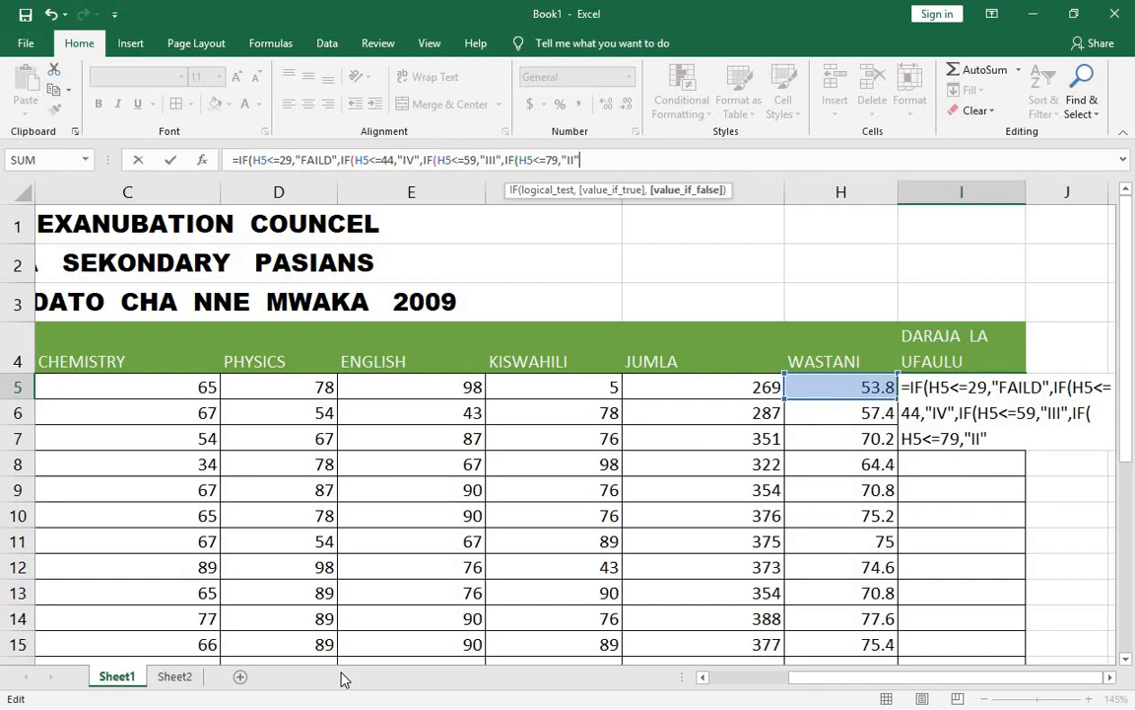
# - Add a fifth nested IF to the I5 formula with the test H5<=100 and the result "I"
pyautogui.write('IF')
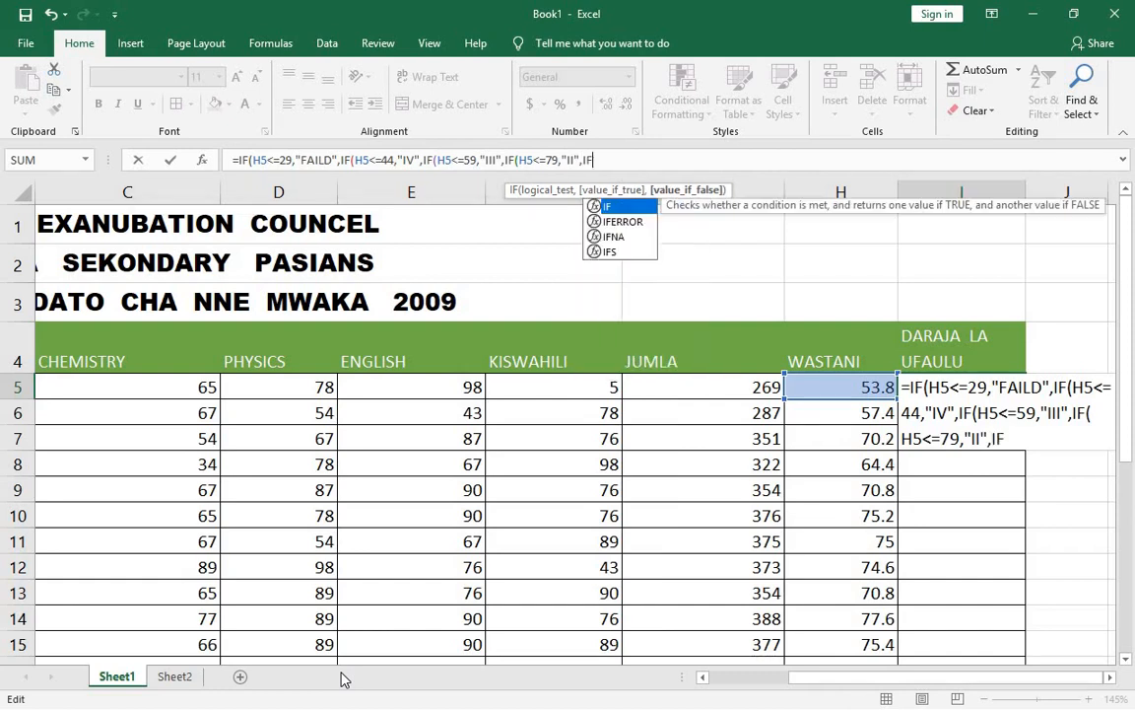
pyautogui.write('(')
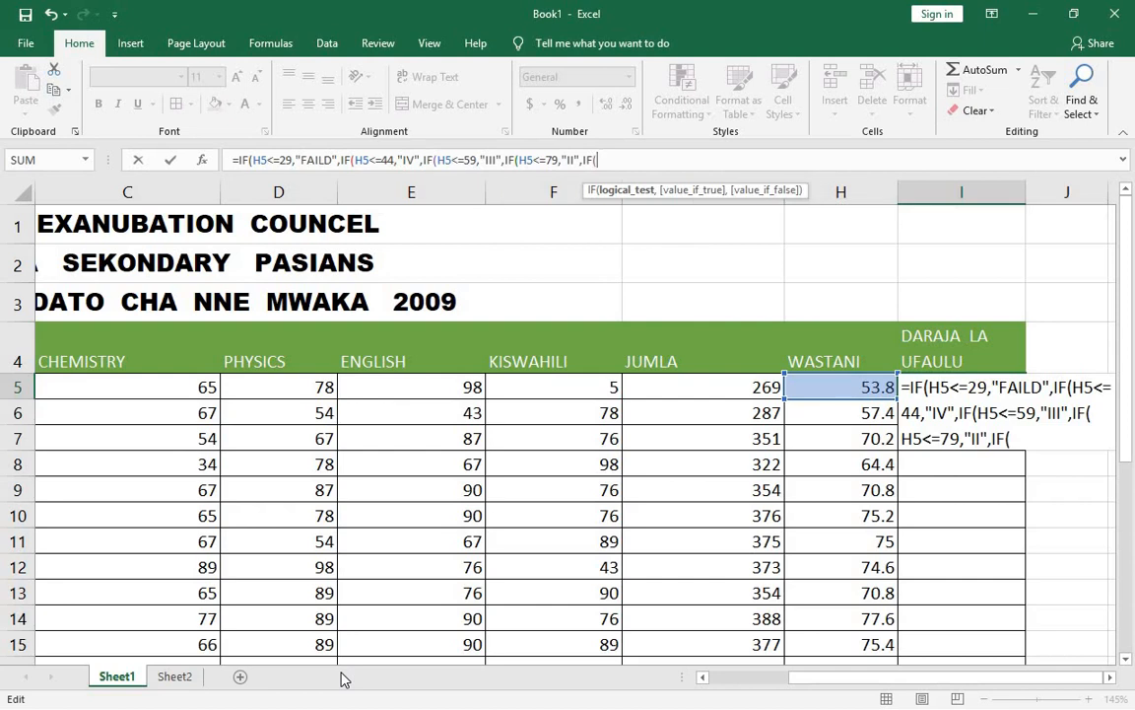
pyautogui.write('H5')
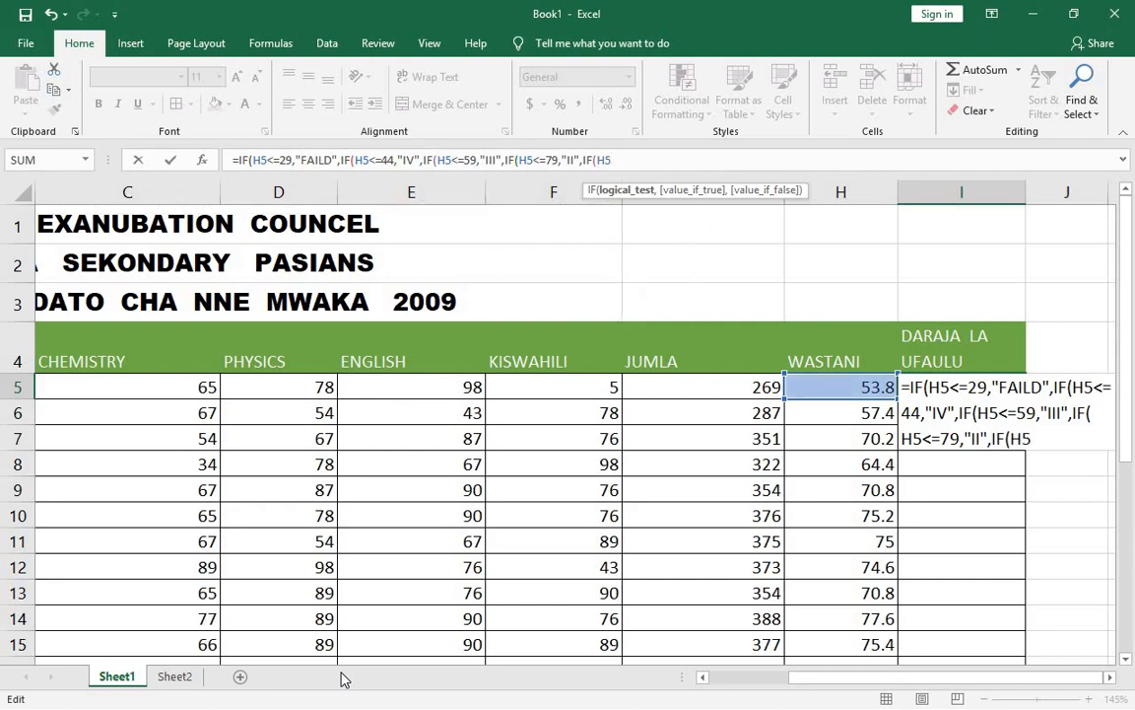
pyautogui.write('<=100,')
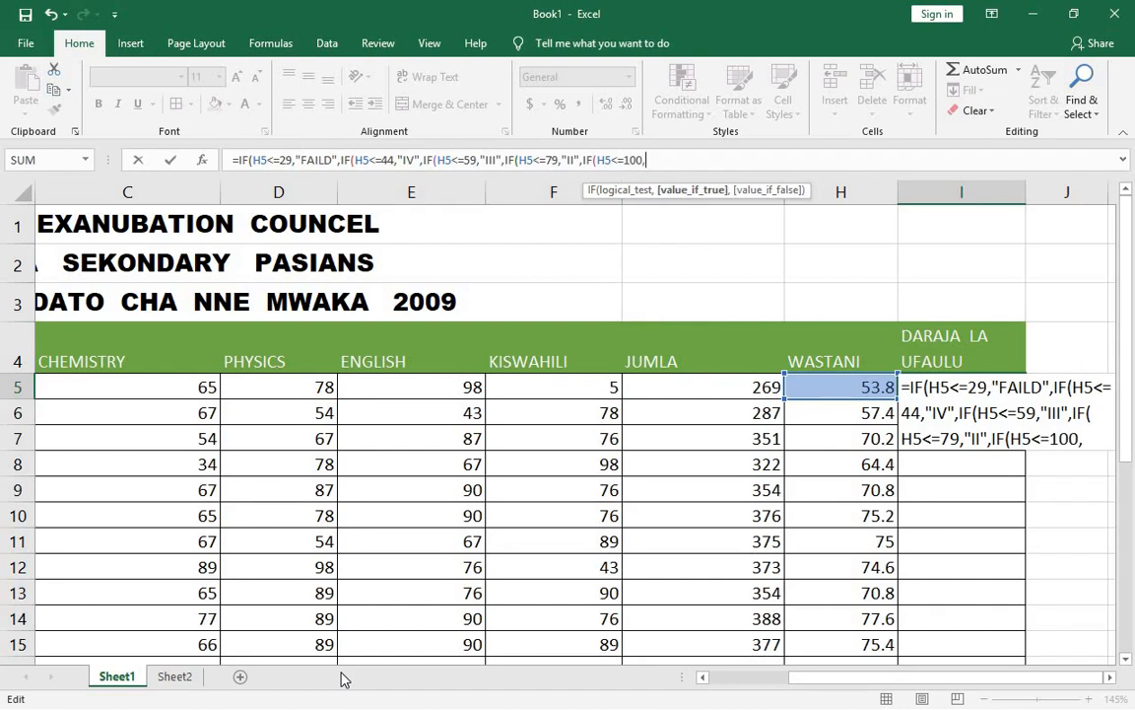
pyautogui.write('"I"')
# - Check the nested IFs in the I5 formula, close them with five closing parentheses and enter the formula
pyautogui.click(252, 160)
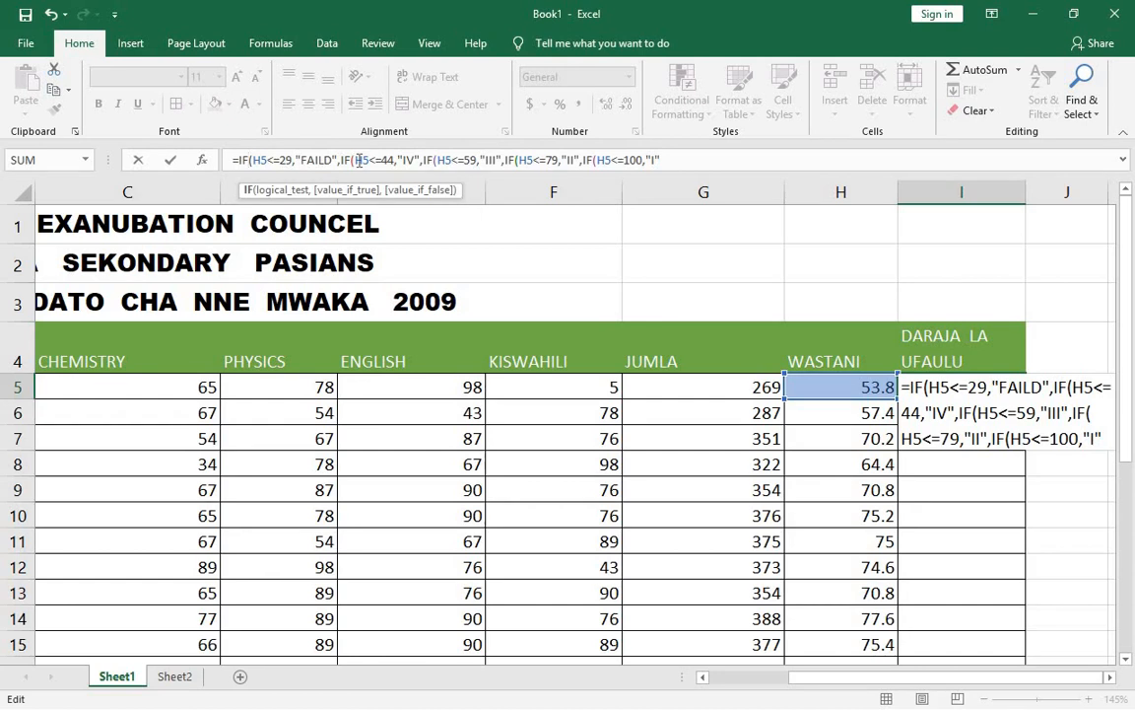
pyautogui.click(441, 159)
pyautogui.click(440, 159)
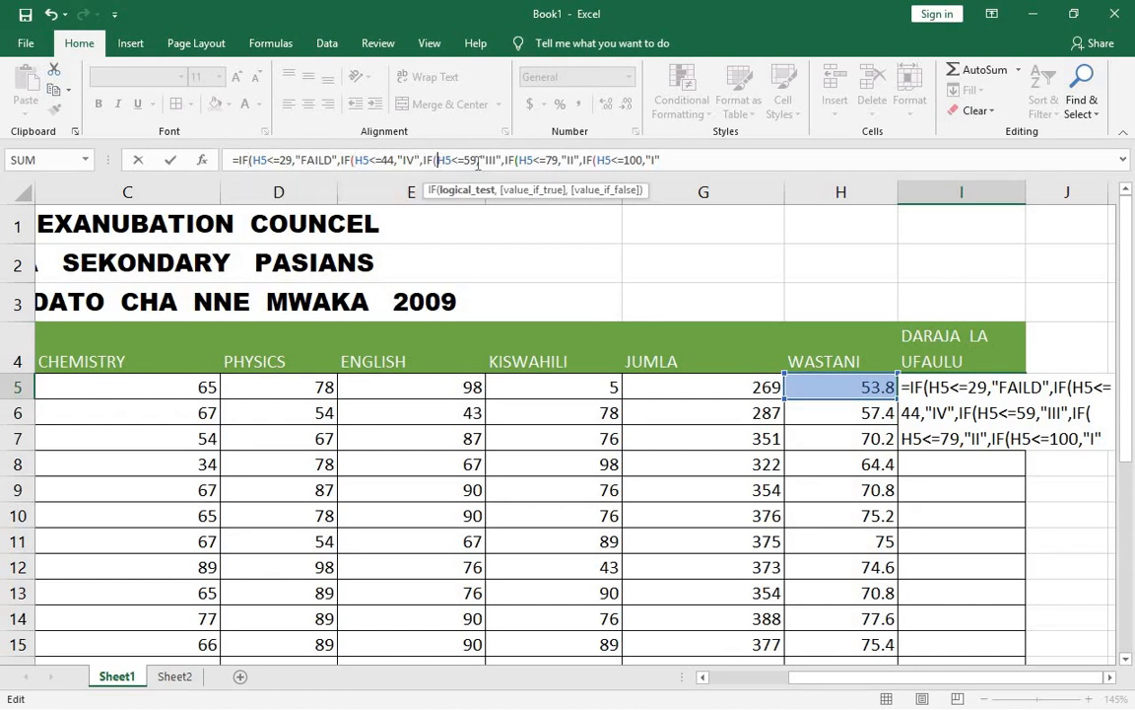
pyautogui.click(527, 159)
pyautogui.click(662, 160)
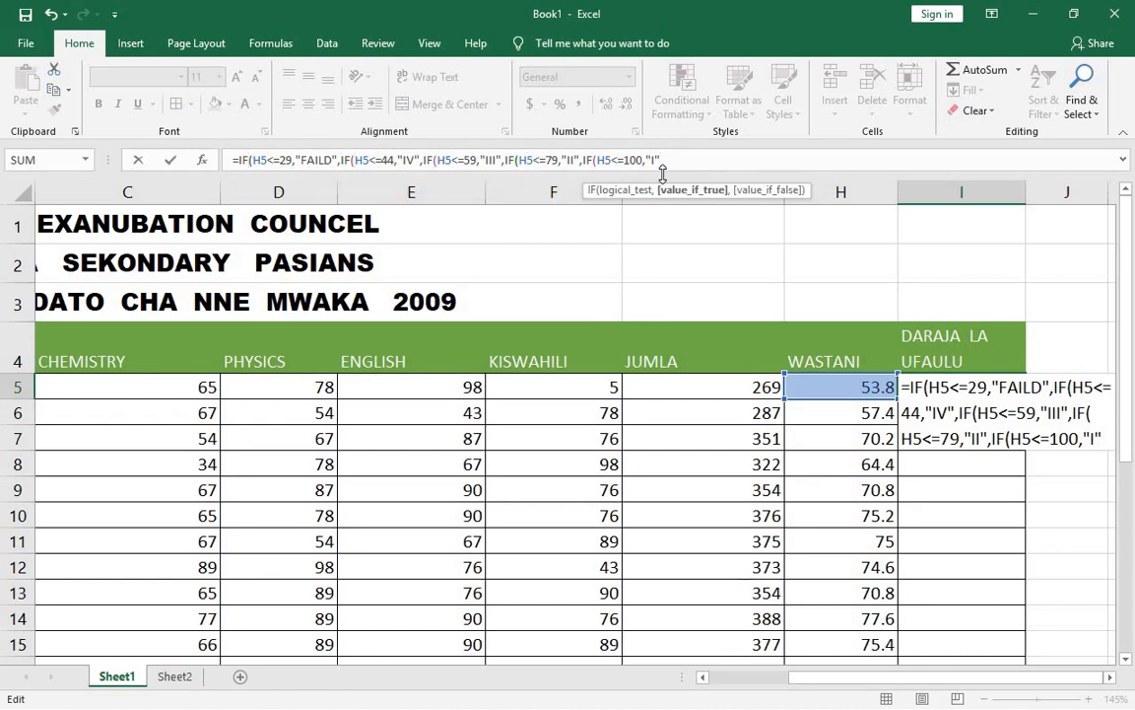
pyautogui.write('))))')
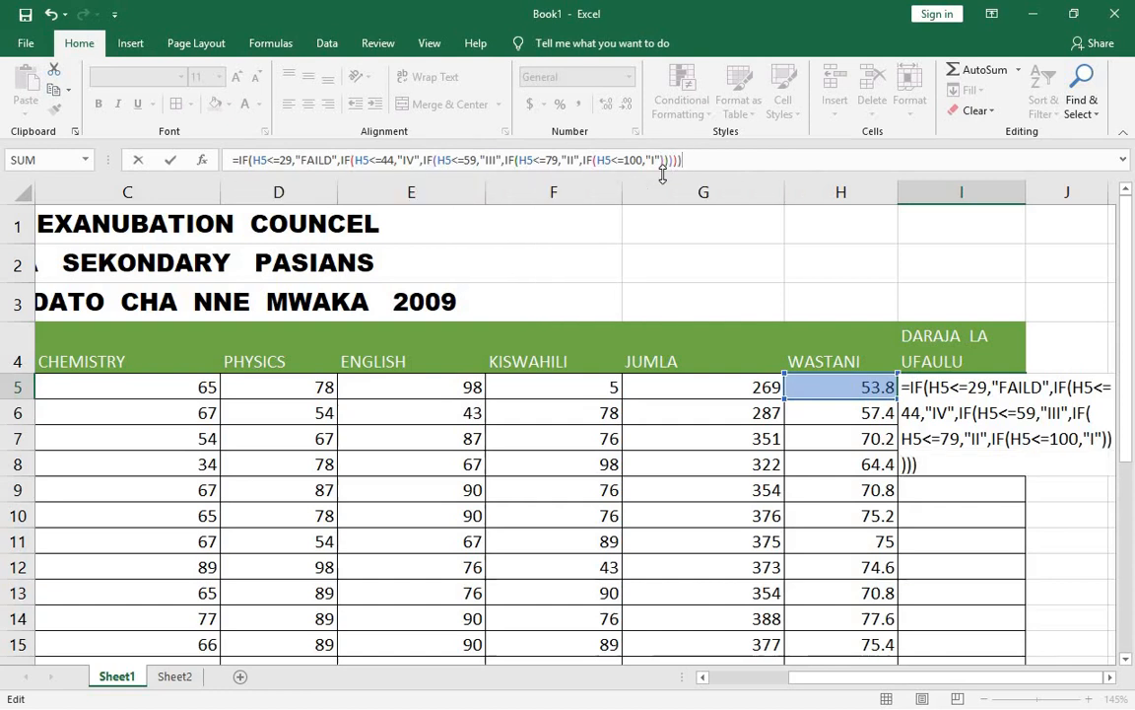
pyautogui.press('Return')
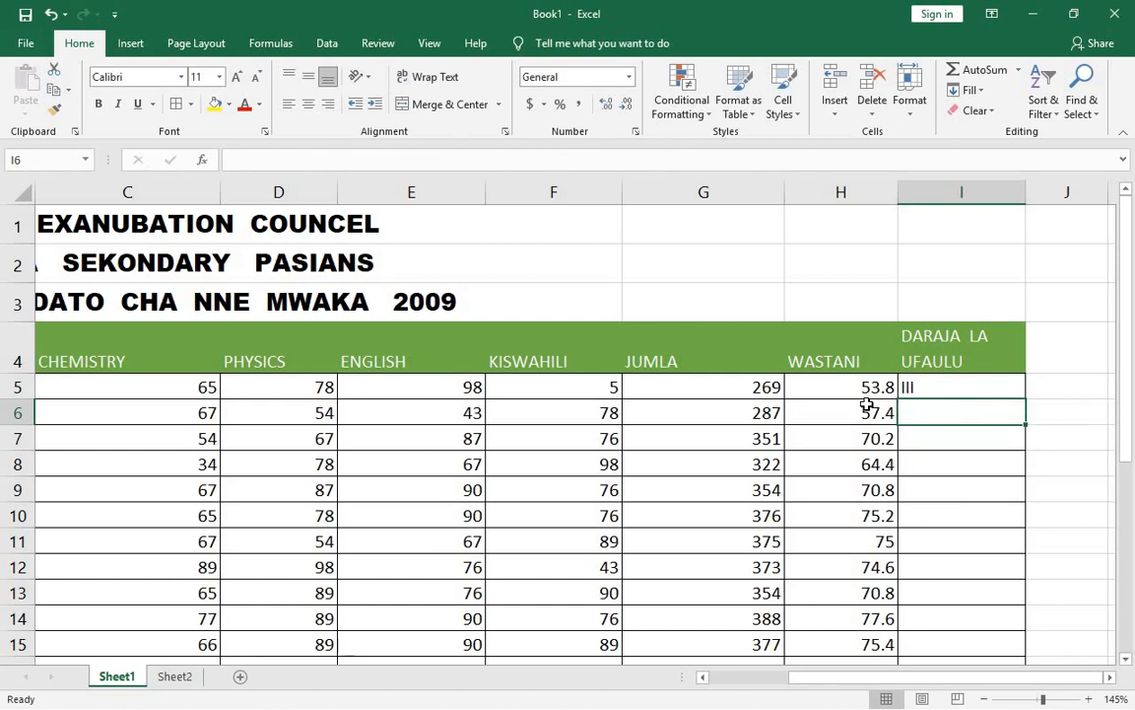
# - Fill the division formula from I5 down to I21 and review the divisions assigned to the students
pyautogui.scroll(-1, 950, 399)
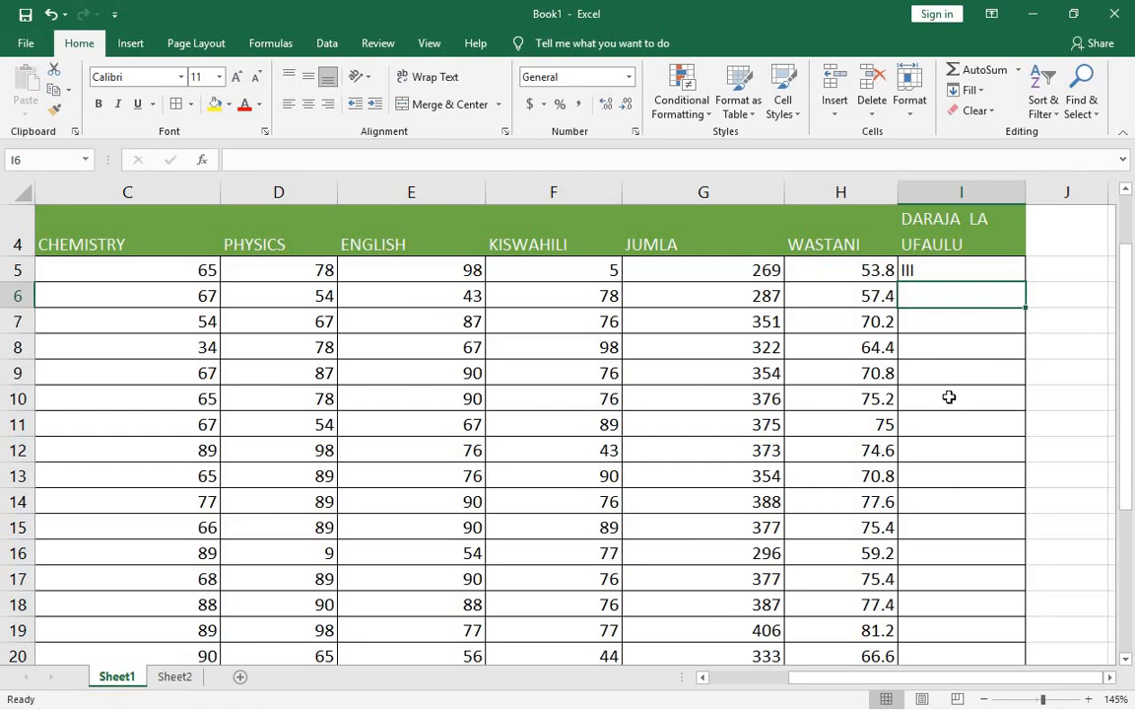
pyautogui.scroll(-2, 949, 399)
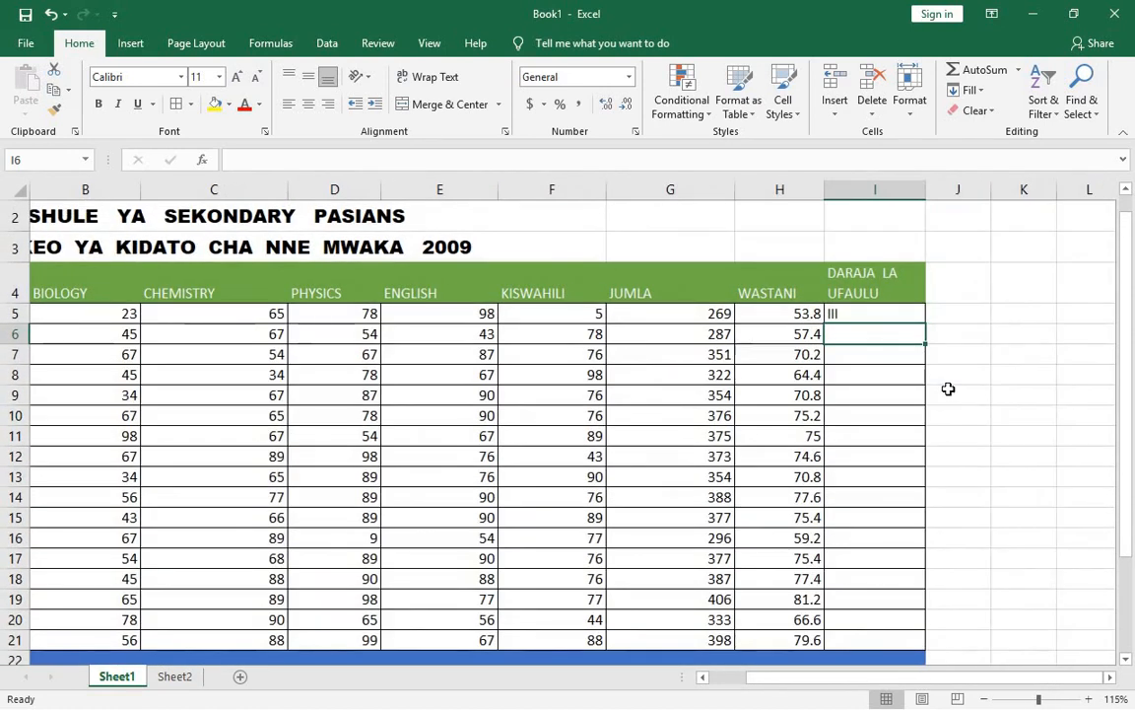
pyautogui.click(897, 312)
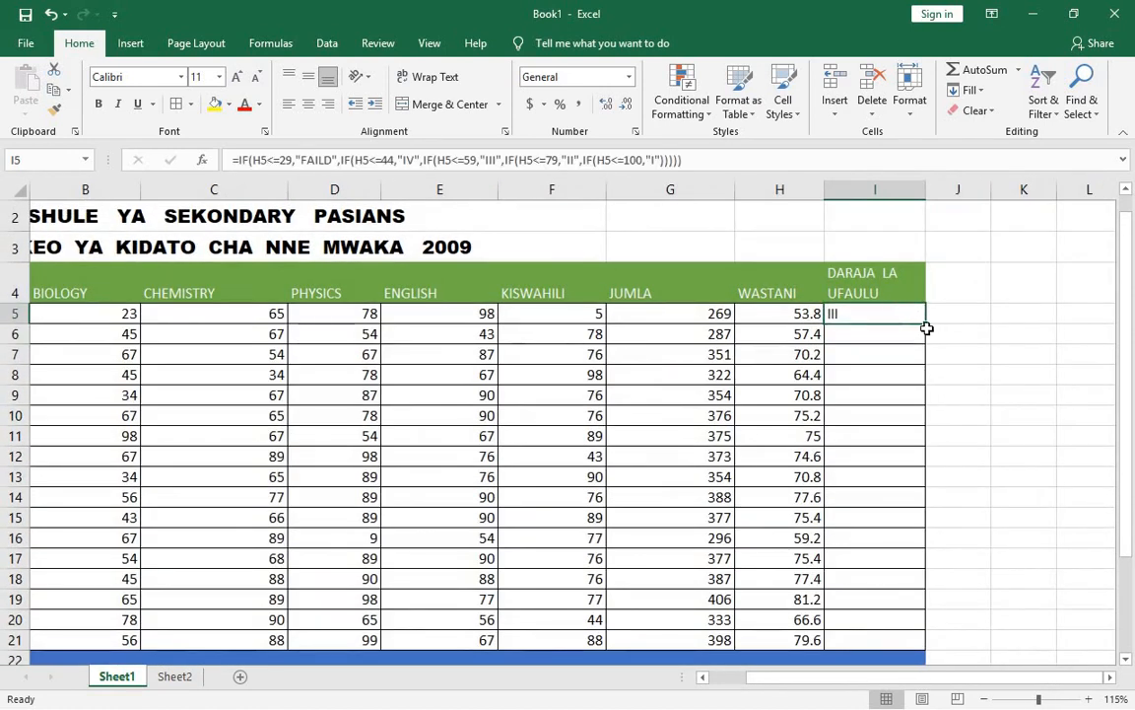
pyautogui.moveTo(927, 323); pyautogui.dragTo(917, 641)
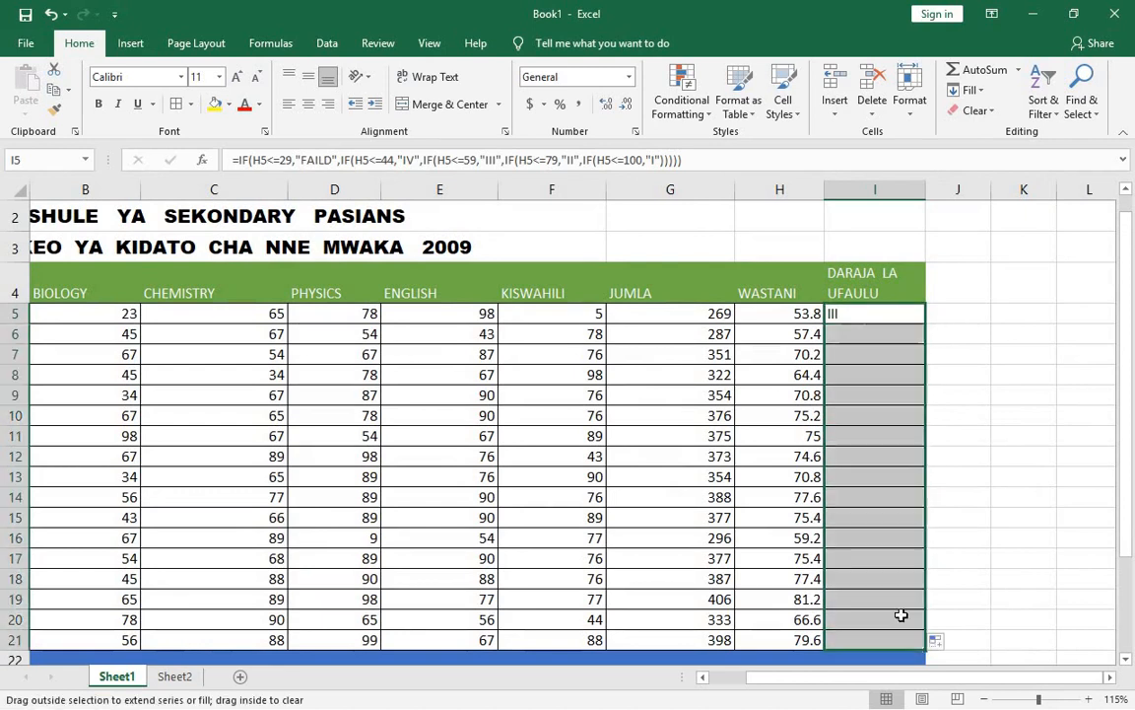
pyautogui.click(988, 339)
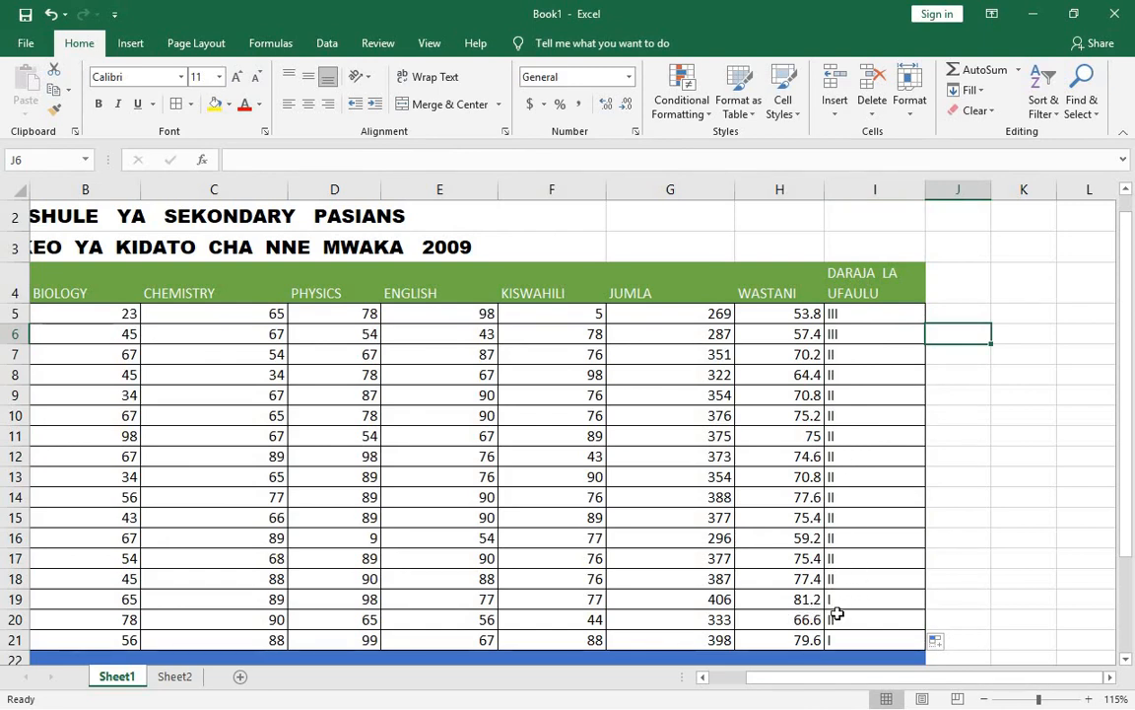
pyautogui.scroll(-1, 853, 613)
pyautogui.scroll(-3, 852, 613)
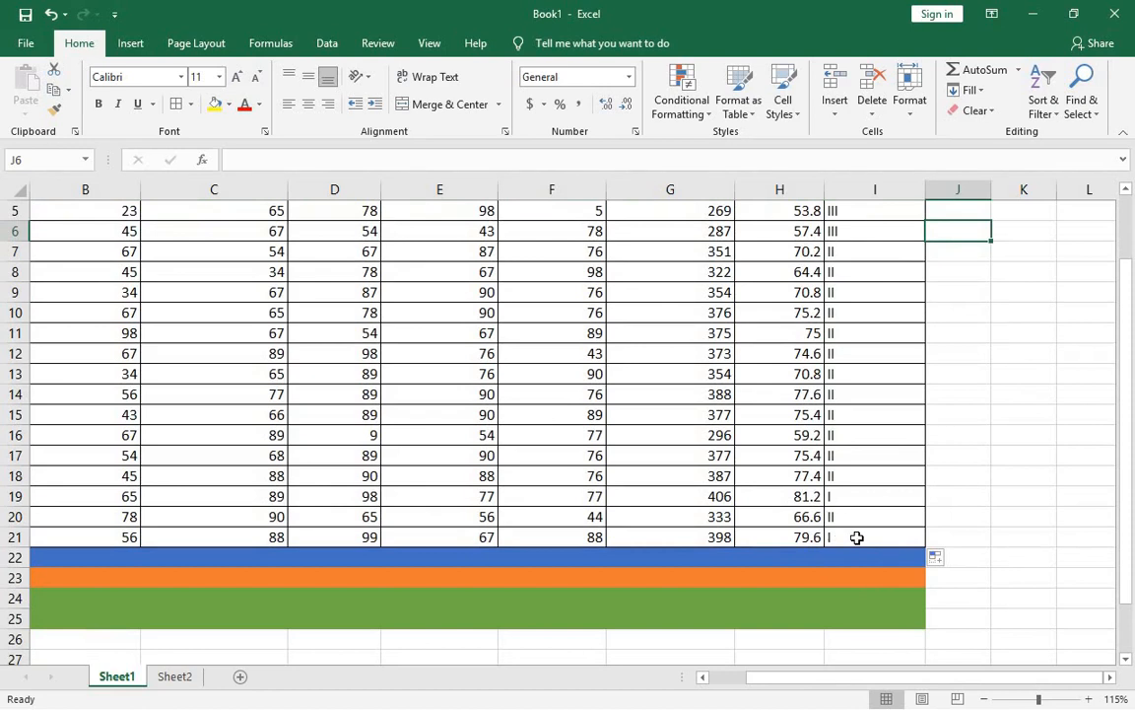
# - Enter =SUM(B5:B21) in B22 of the WASTANI KISOM0 row and fill it across to F22
pyautogui.scroll(2, 1023, 387)
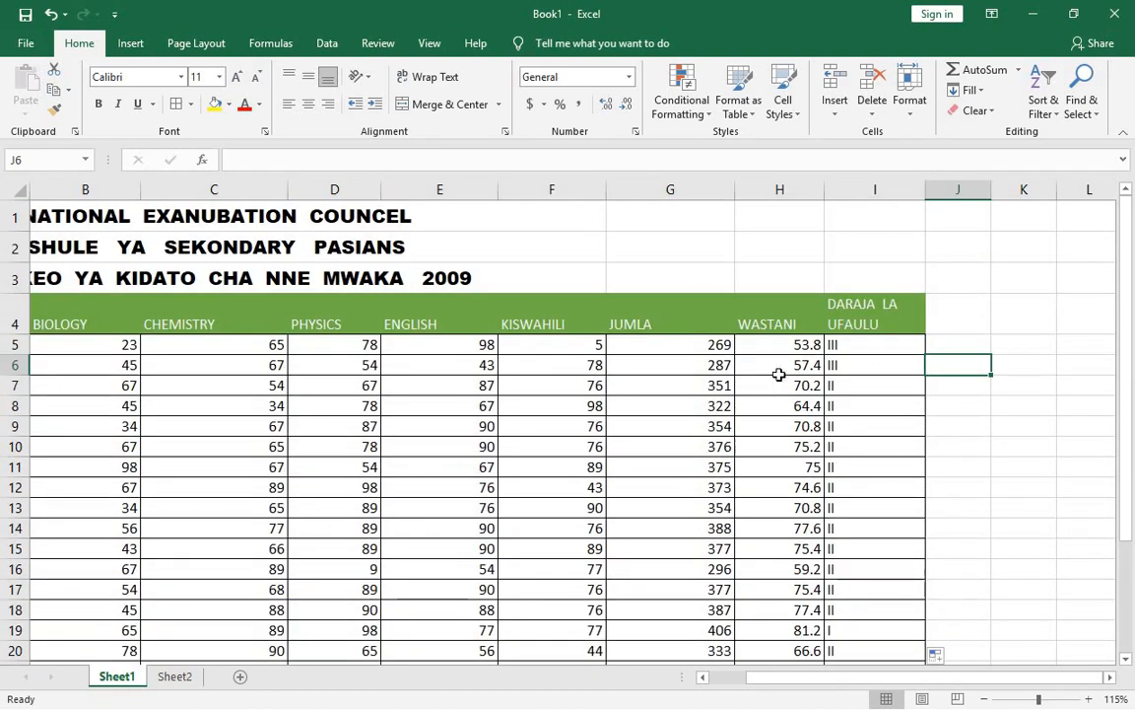
pyautogui.scroll(-1, 1055, 493)
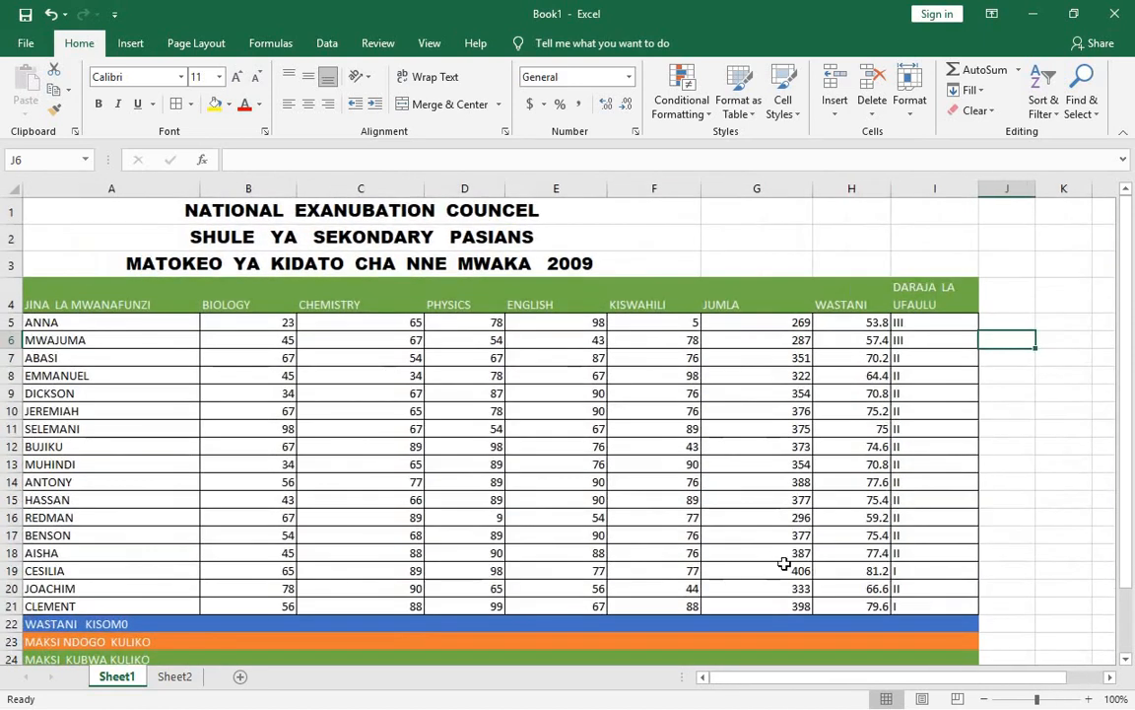
pyautogui.scroll(-2, 306, 532)
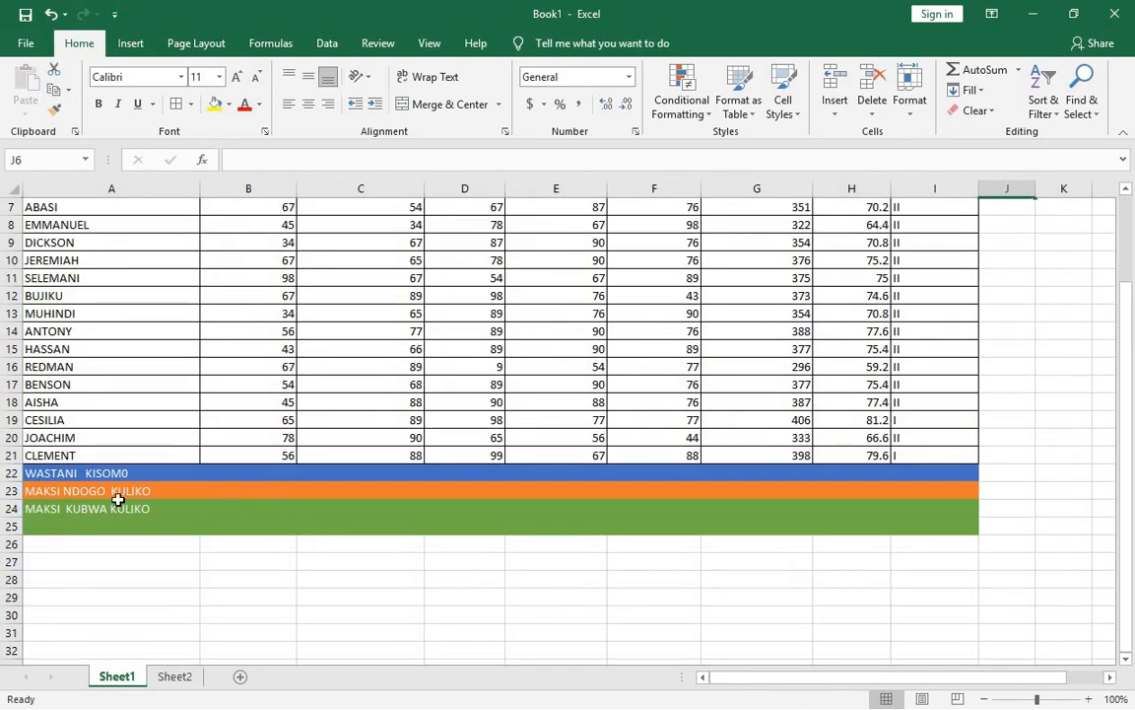
pyautogui.scroll(1, 256, 509)
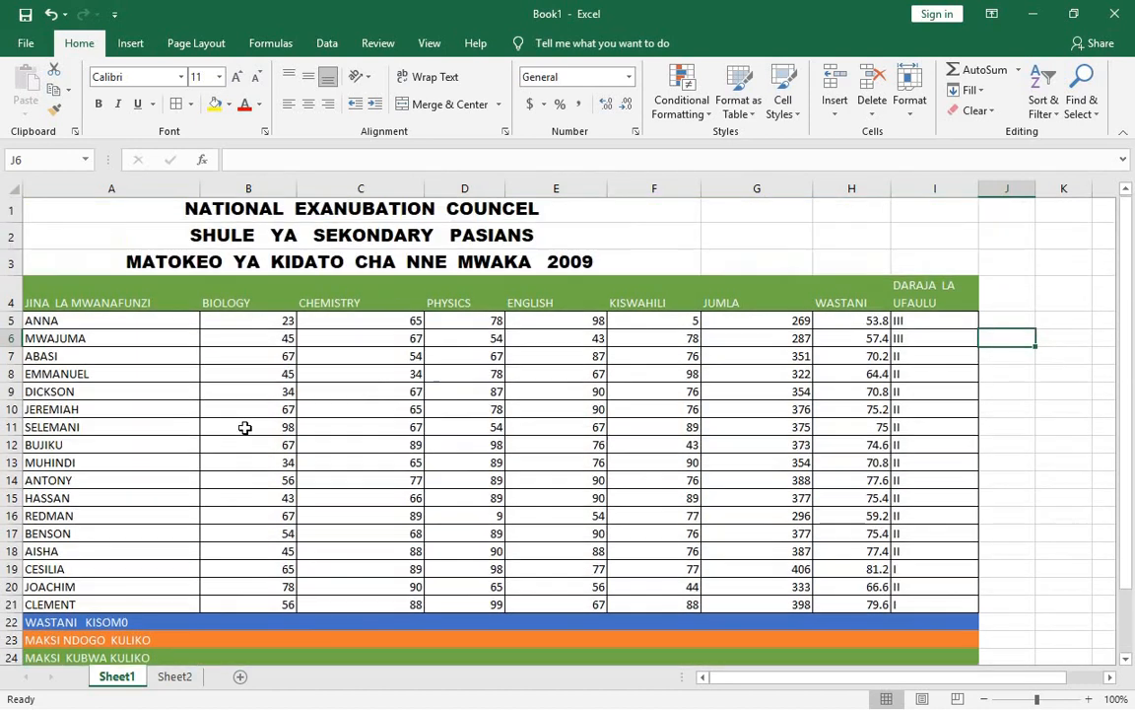
pyautogui.scroll(1, 245, 426)
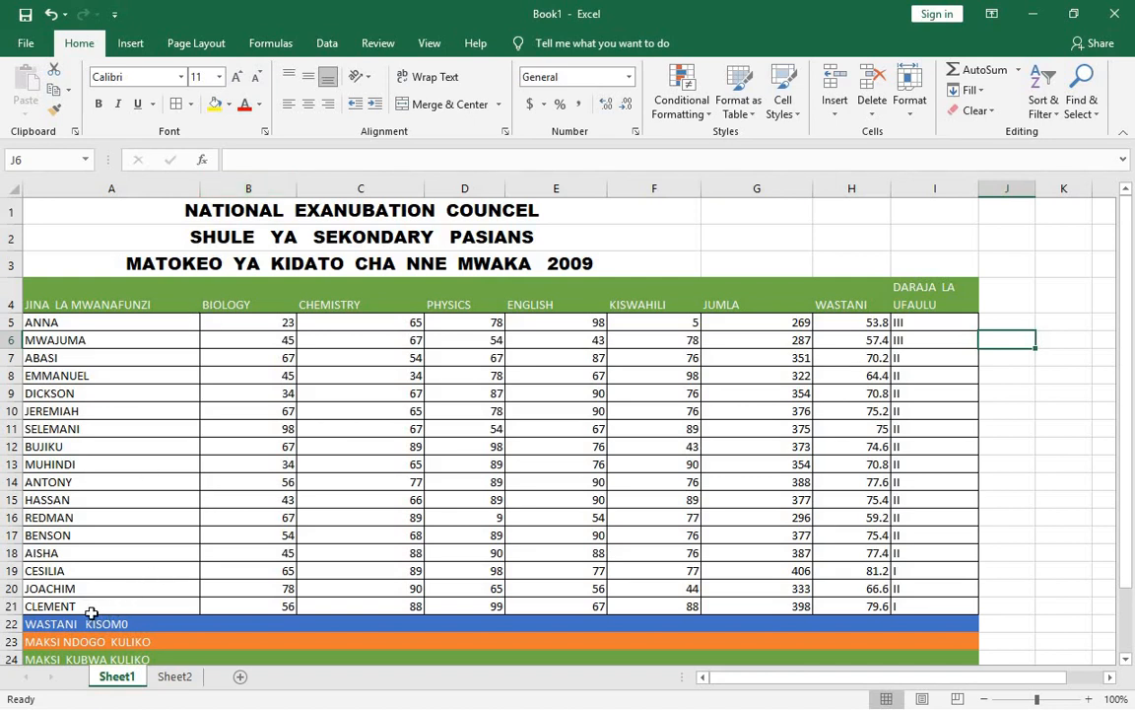
pyautogui.click(236, 623)
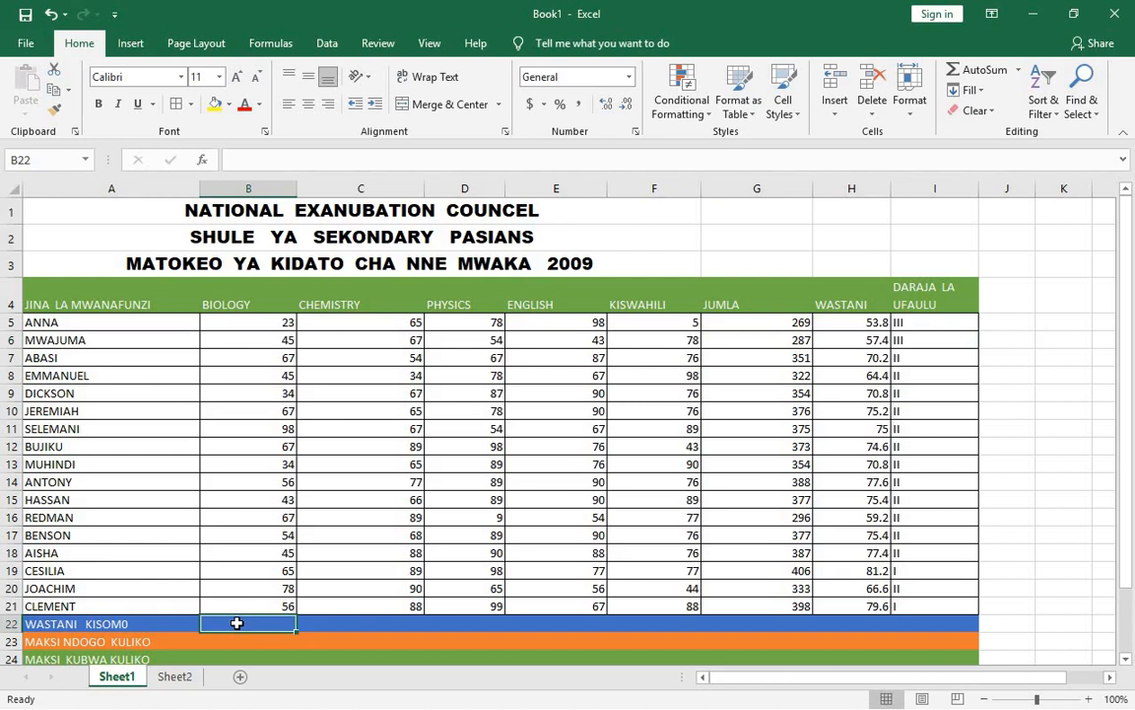
pyautogui.write('=SUM')
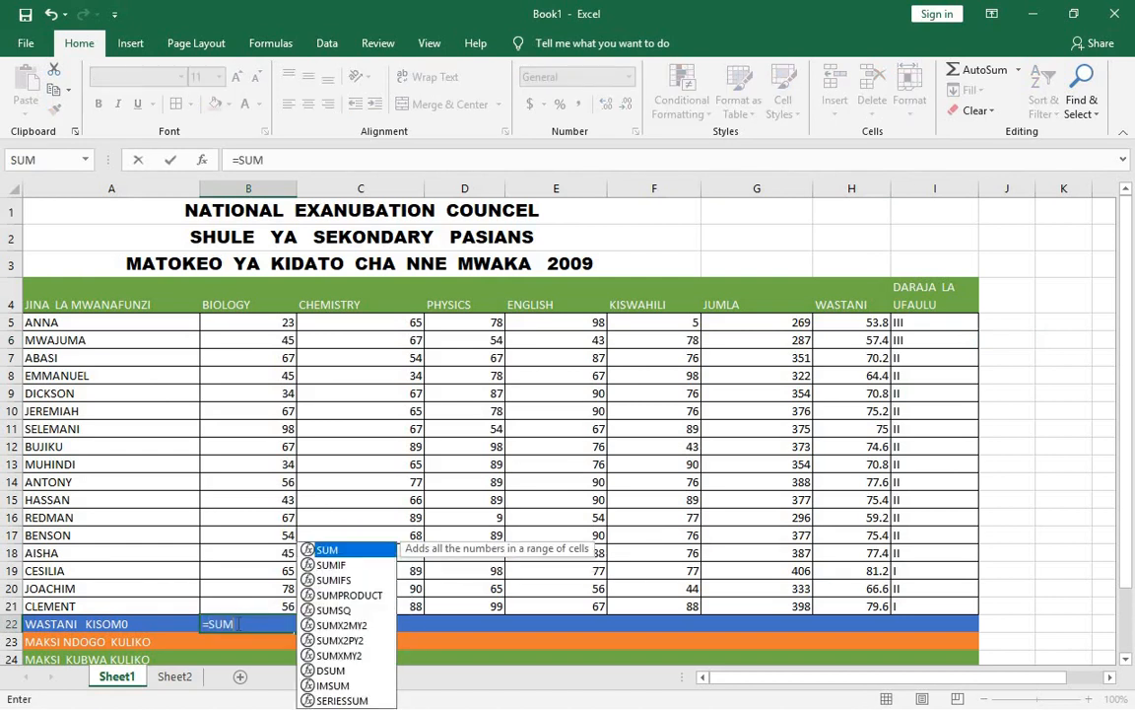
pyautogui.write('(')
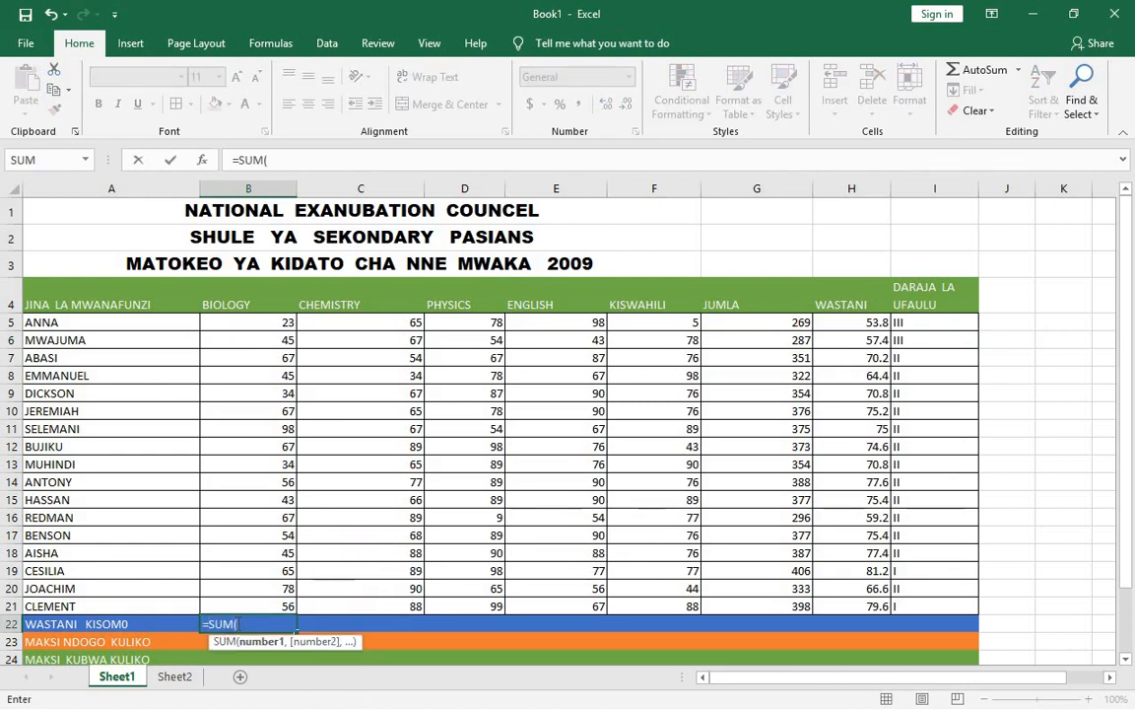
pyautogui.write('B5')
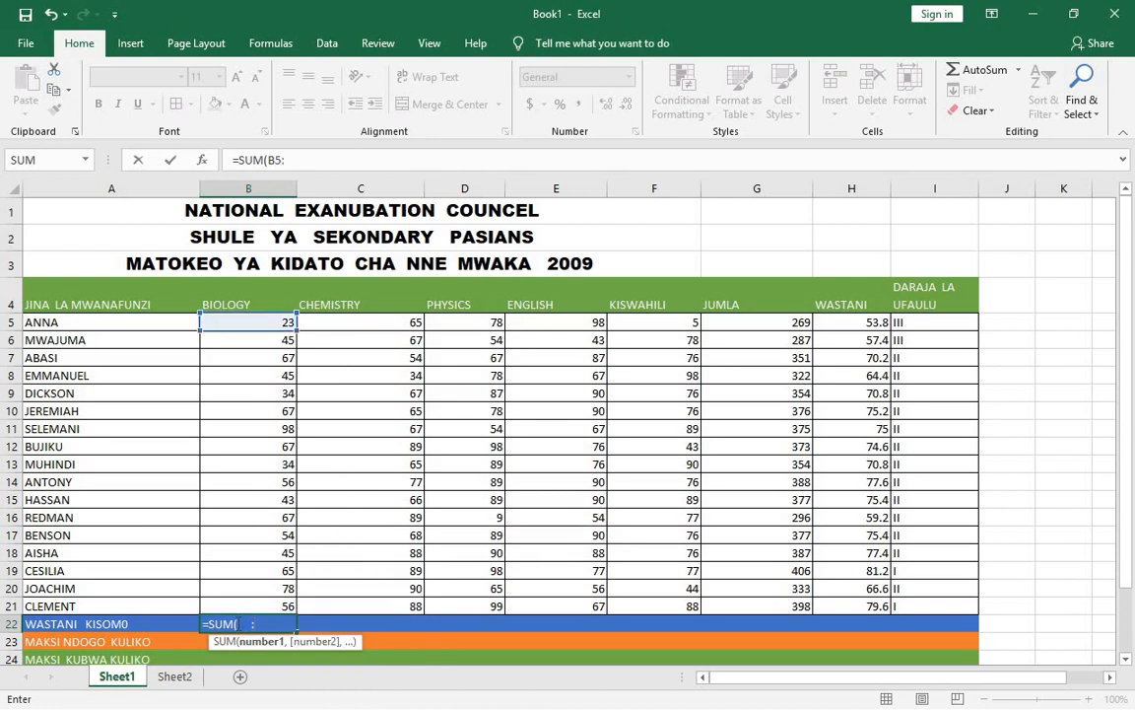
pyautogui.write(':B21')
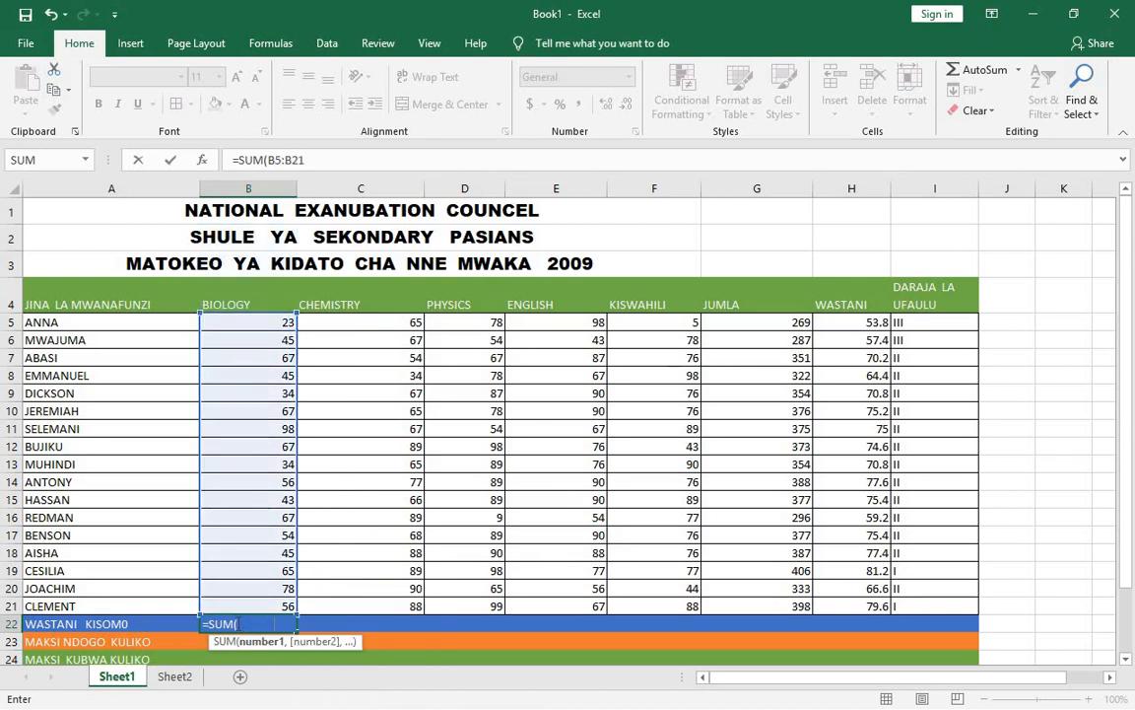
pyautogui.write(')')
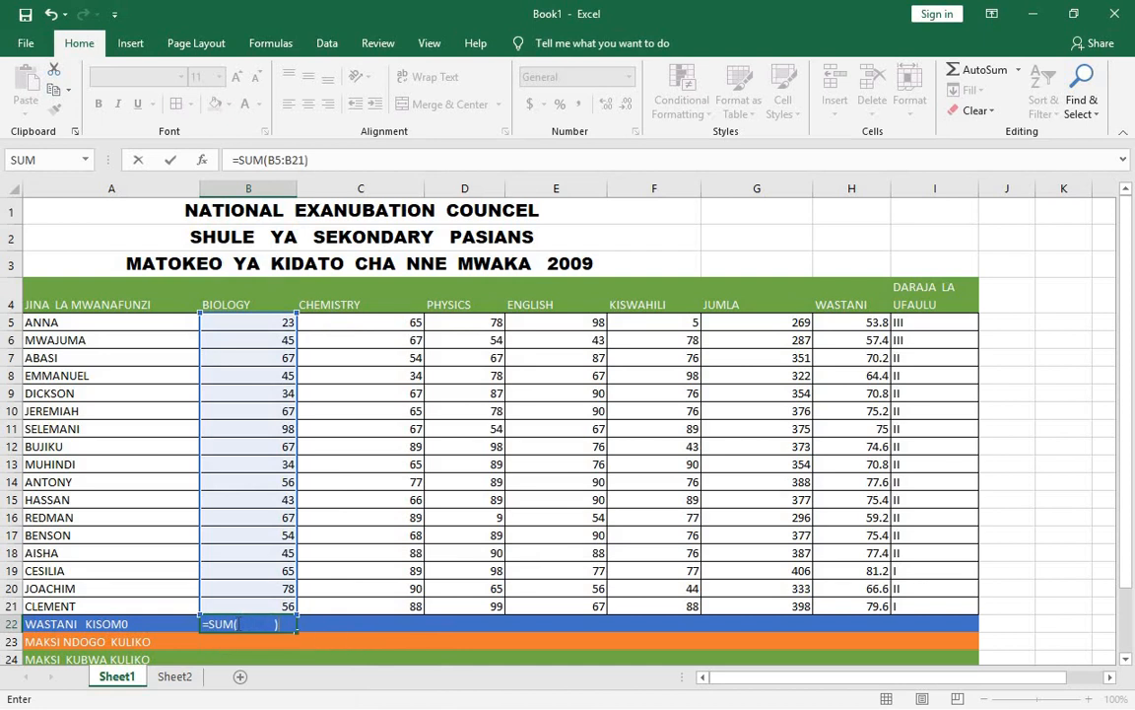
pyautogui.press('Return')
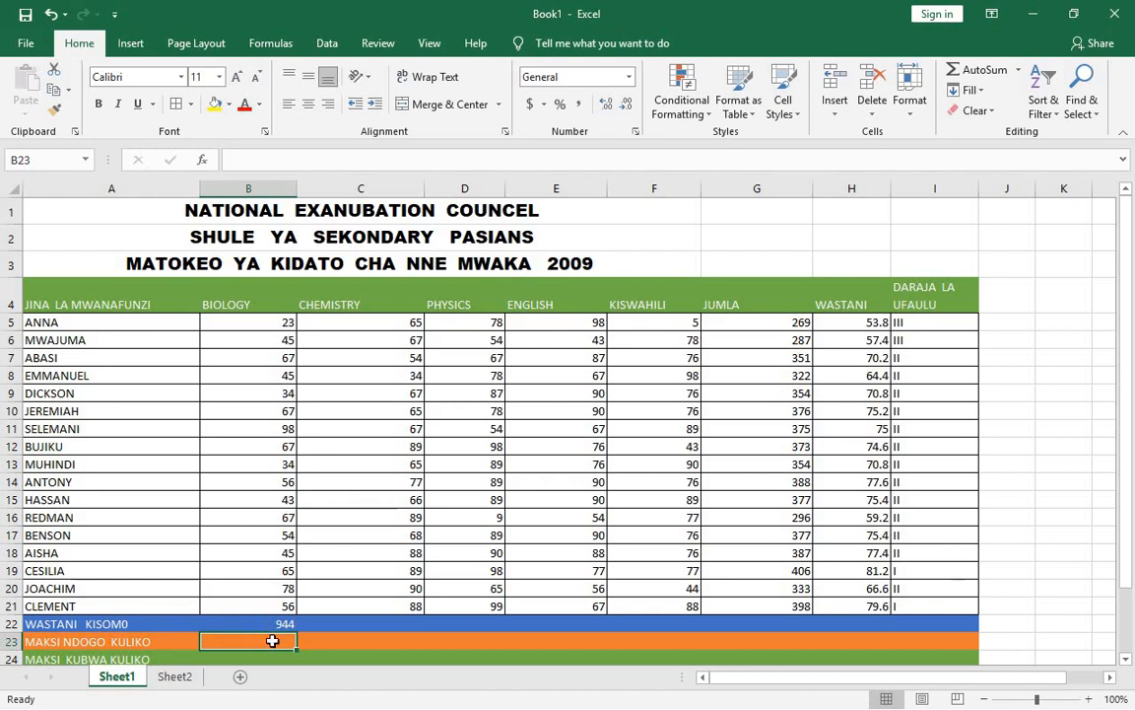
pyautogui.click(279, 624)
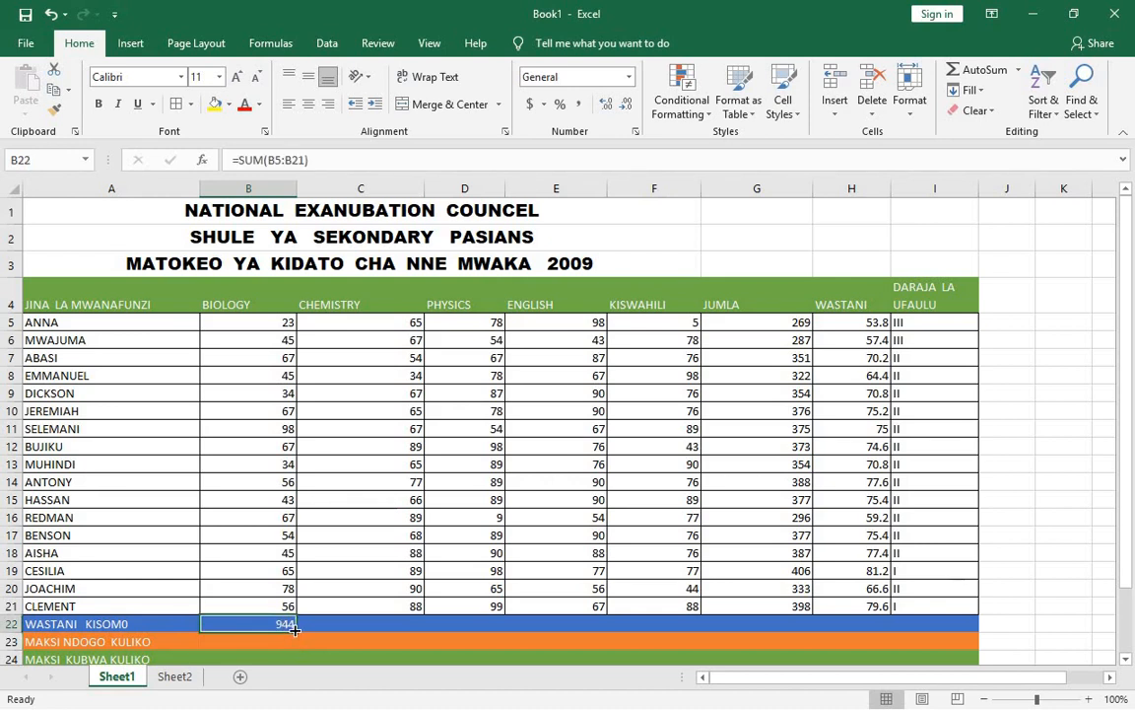
pyautogui.moveTo(296, 631); pyautogui.dragTo(700, 624)
# - Enter =MIN(B5:B21) in B23 of the MAKSI NDOGO KULIKO row and fill it across to F23
pyautogui.scroll(-1, 218, 621)
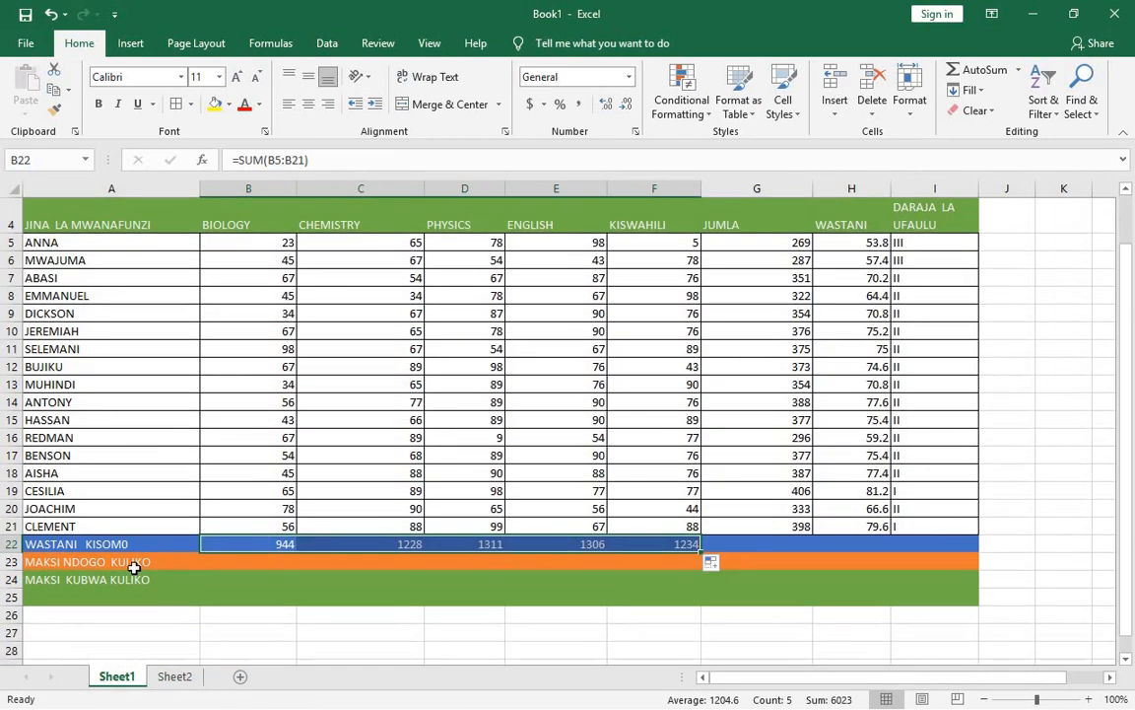
pyautogui.click(216, 572)
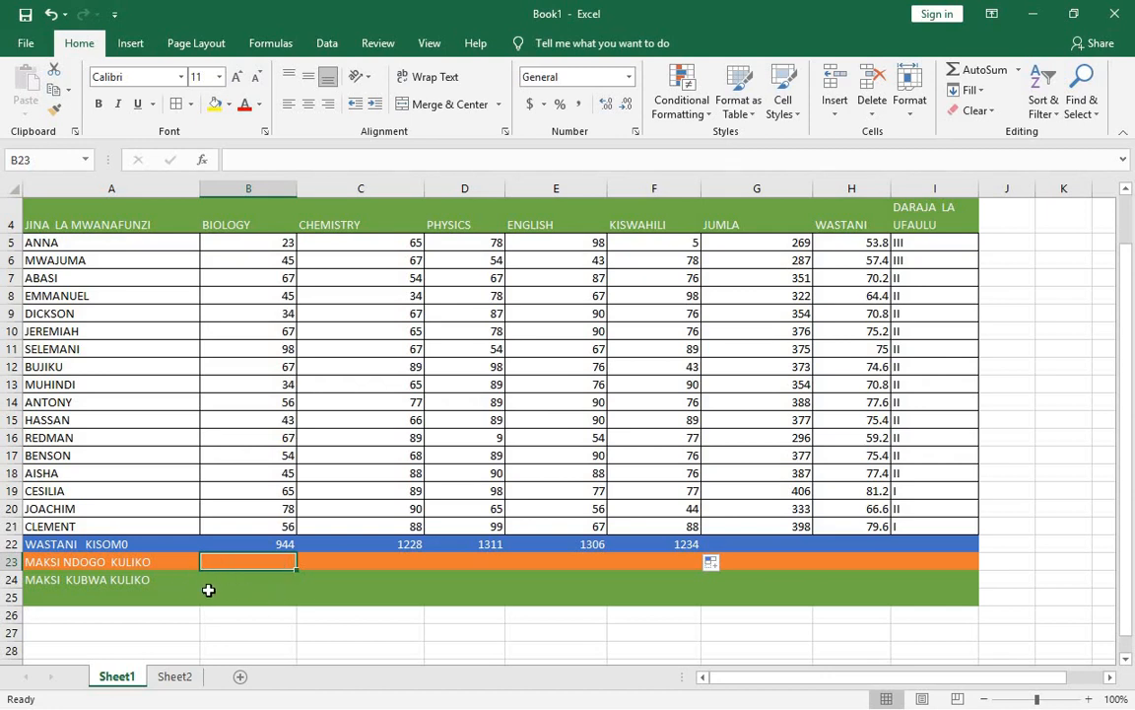
pyautogui.write('=MI')
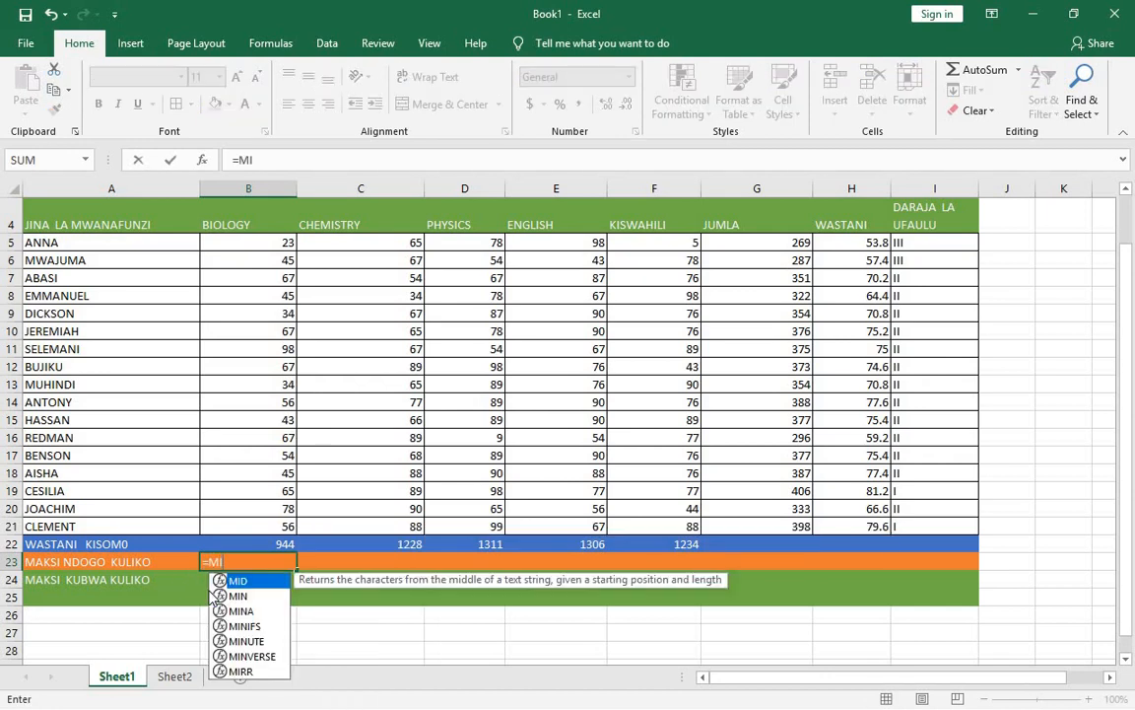
pyautogui.write('N(')
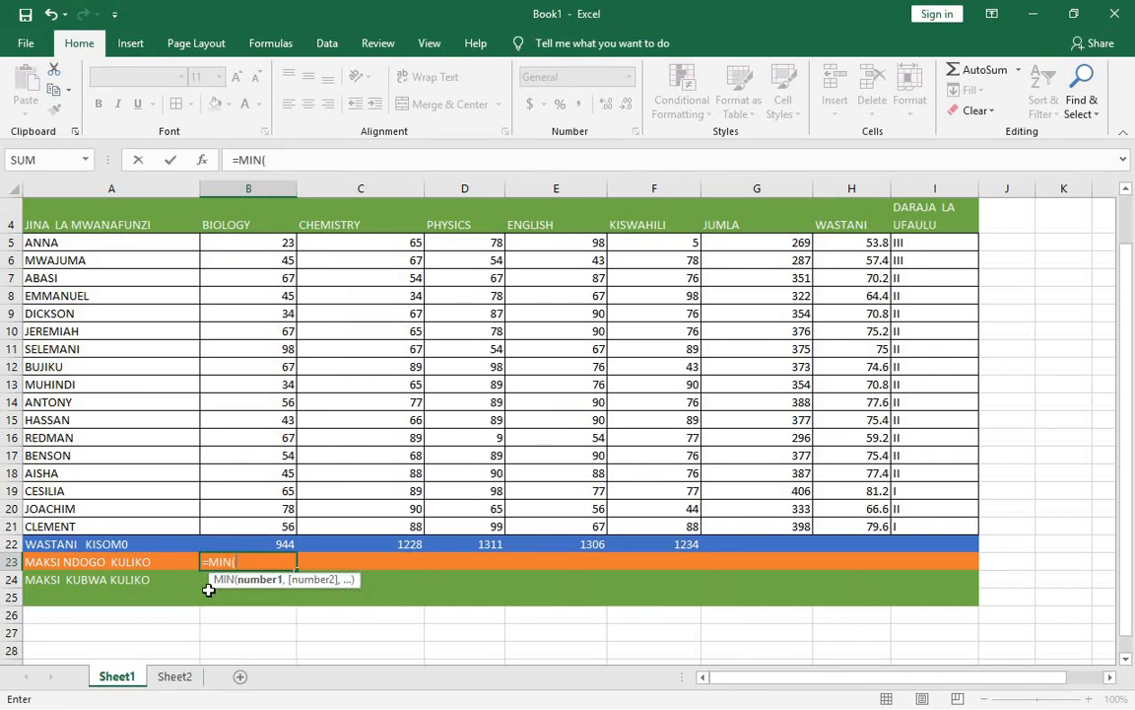
pyautogui.write('B5')
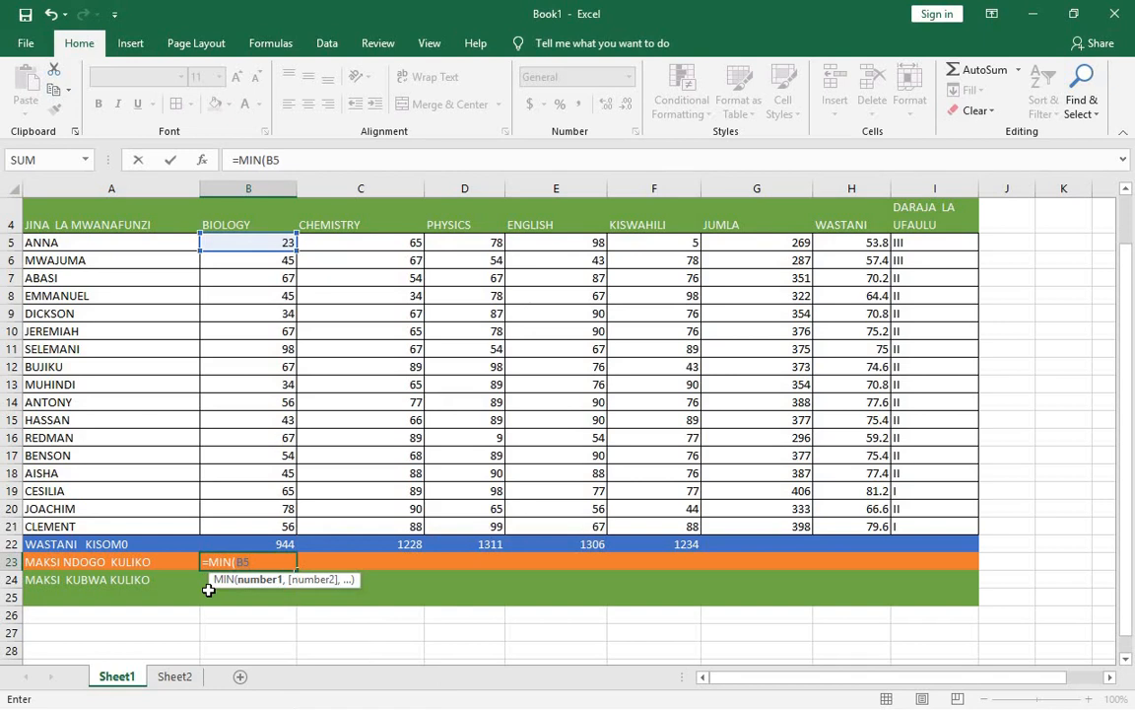
pyautogui.write(':B21')
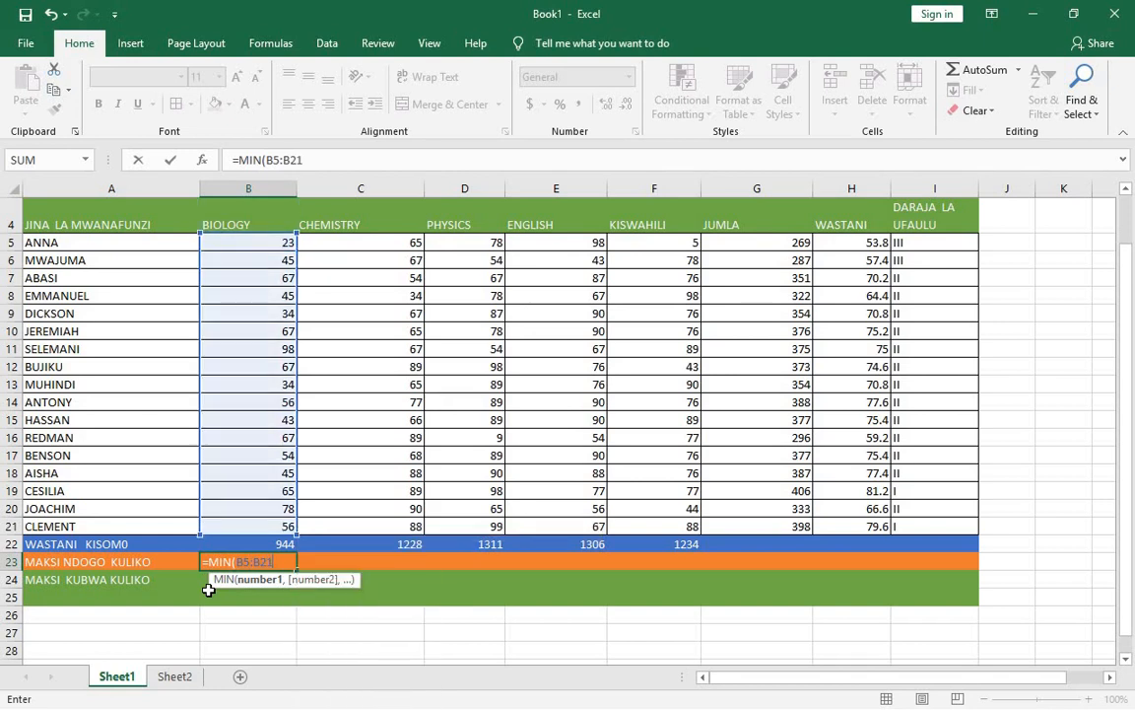
pyautogui.write(')')
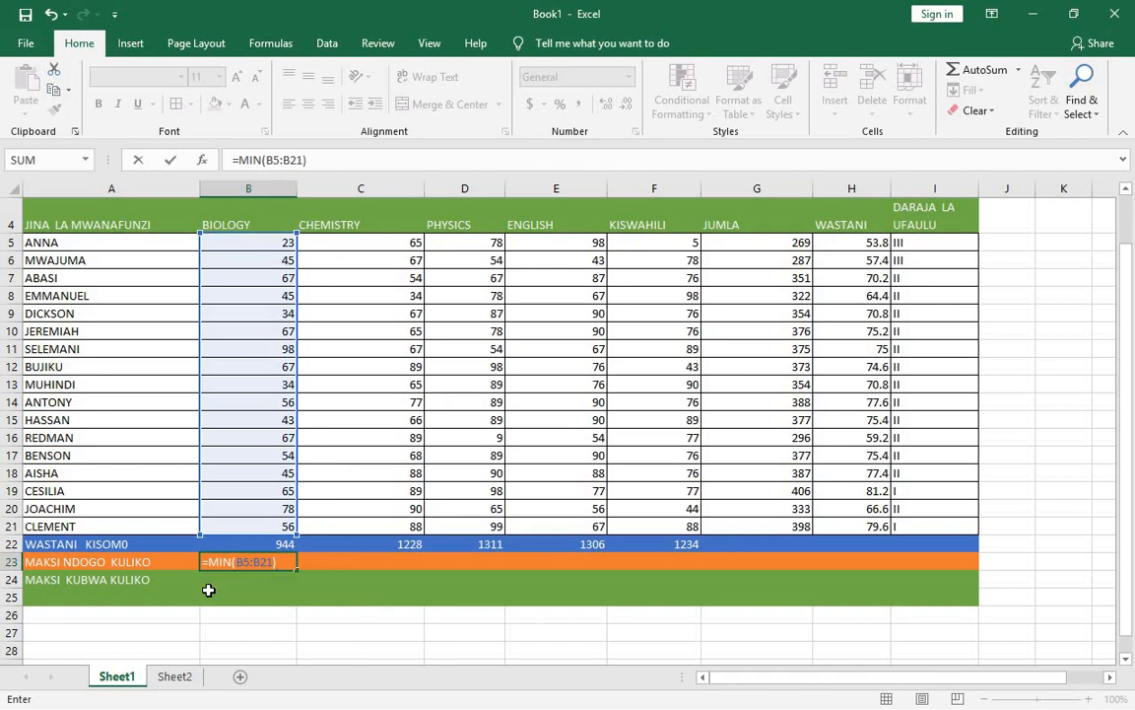
pyautogui.press('Return')
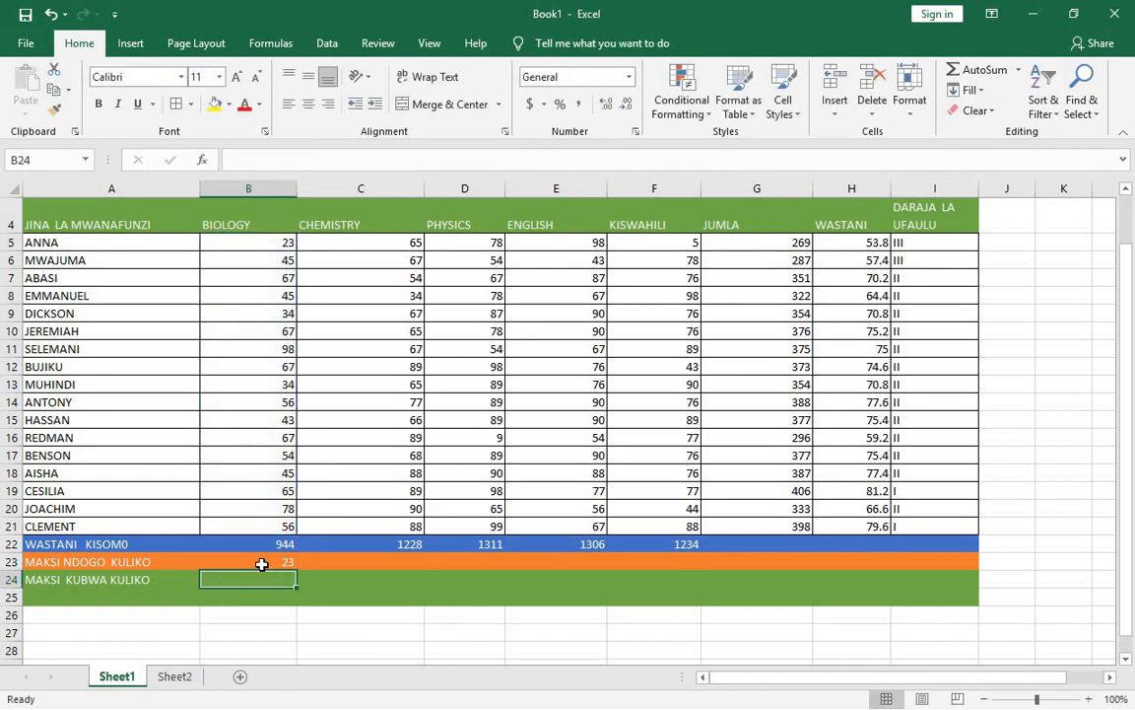
pyautogui.click(261, 564)
pyautogui.moveTo(296, 568); pyautogui.dragTo(687, 563)
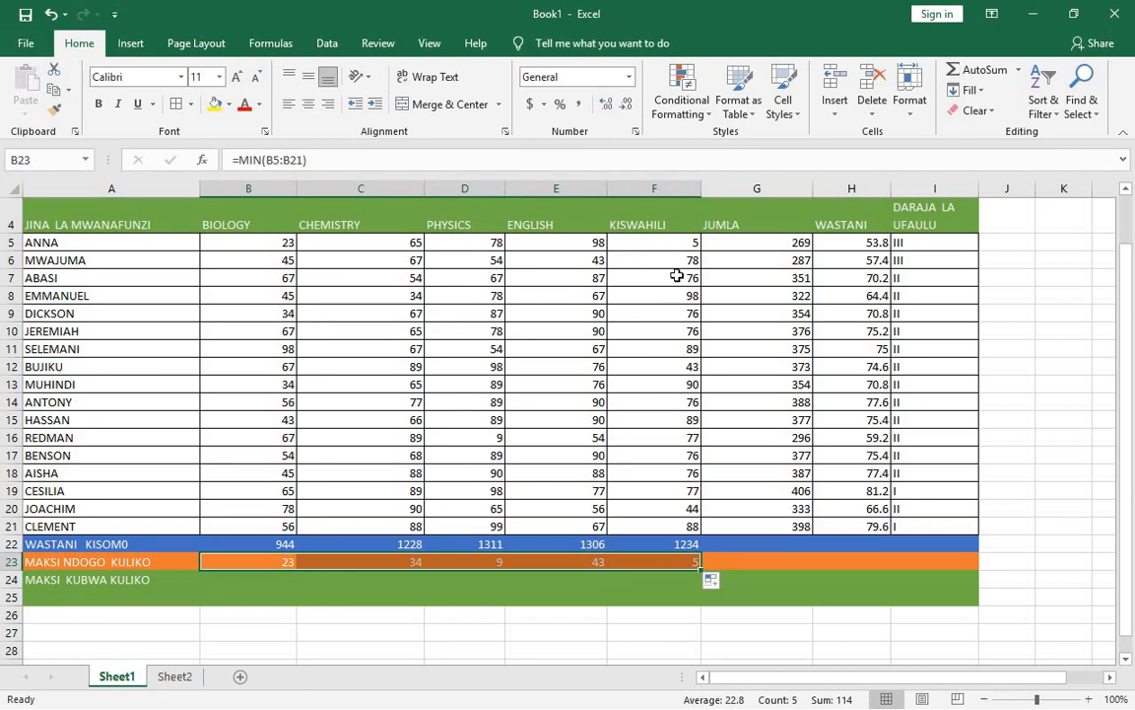
# - Enter =MAX(B5:B21) in B25, just below the MAKSI KUBWA KULIKO row, and fill it across to F25
pyautogui.click(237, 602)
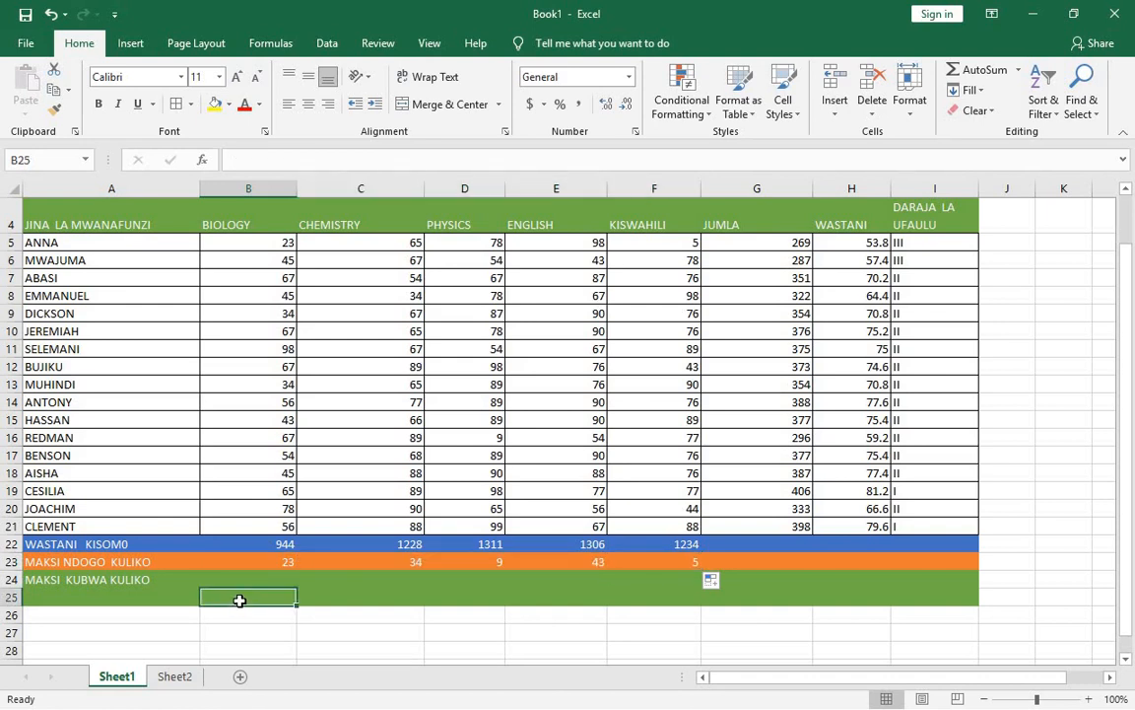
pyautogui.write('M')
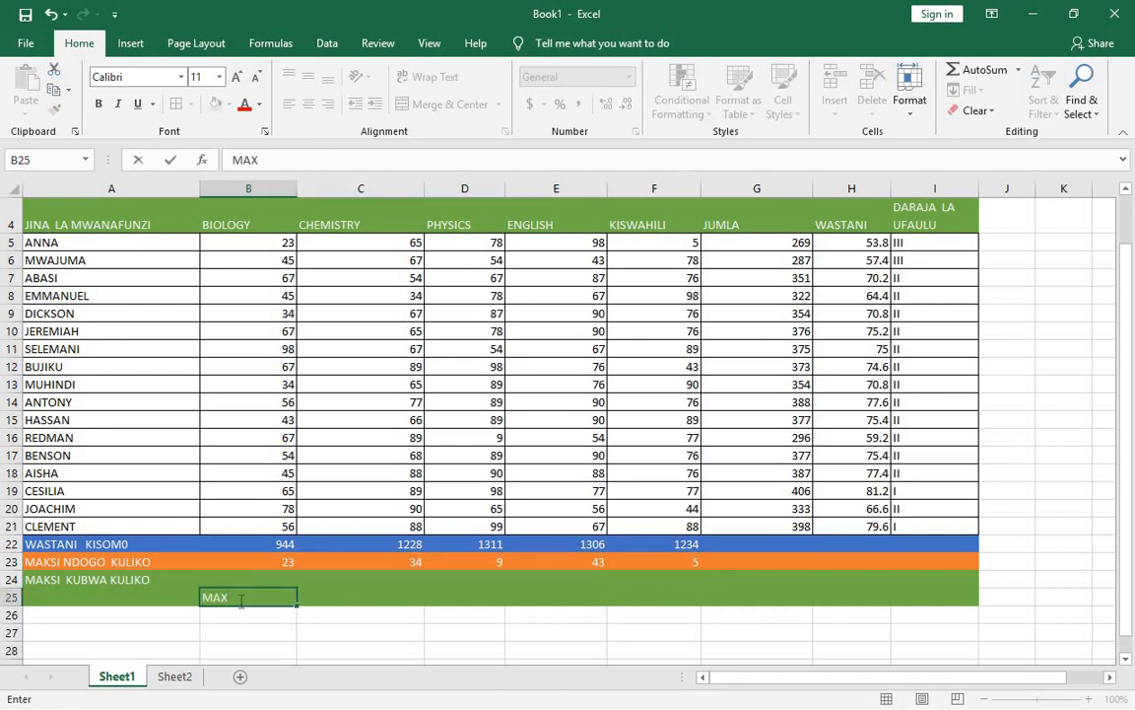
pyautogui.write('AX')
pyautogui.press('BackSpace')
pyautogui.press('BackSpace')
pyautogui.press('BackSpace')
pyautogui.write('=MAX')
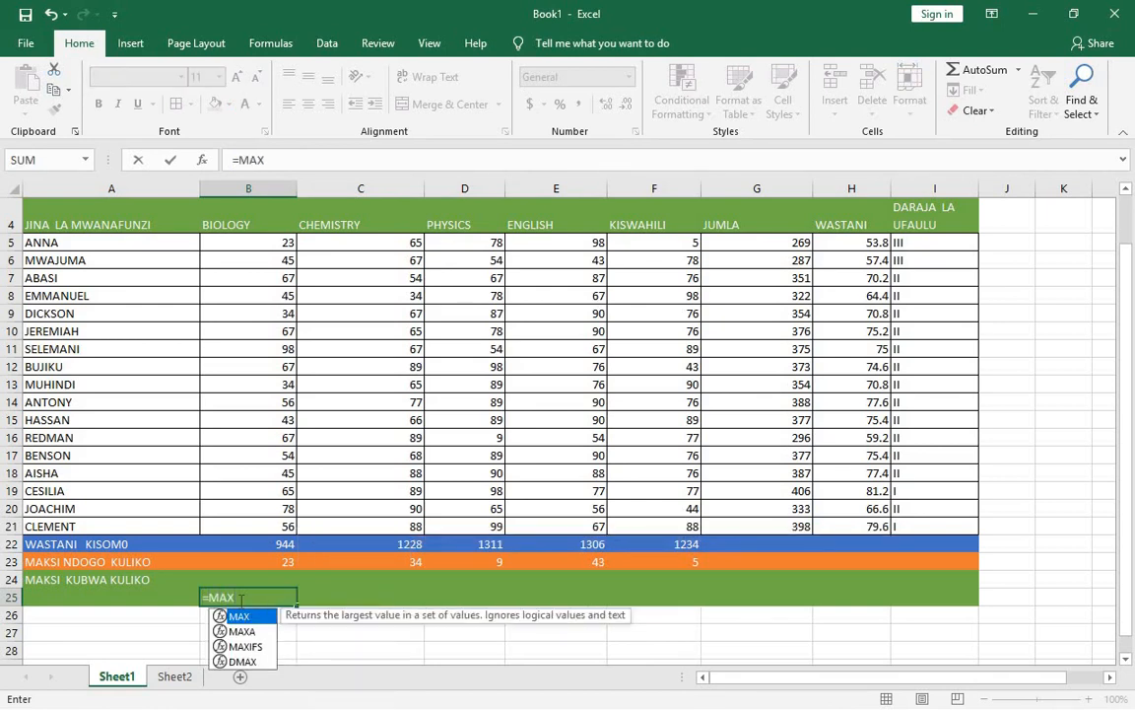
pyautogui.write('(')
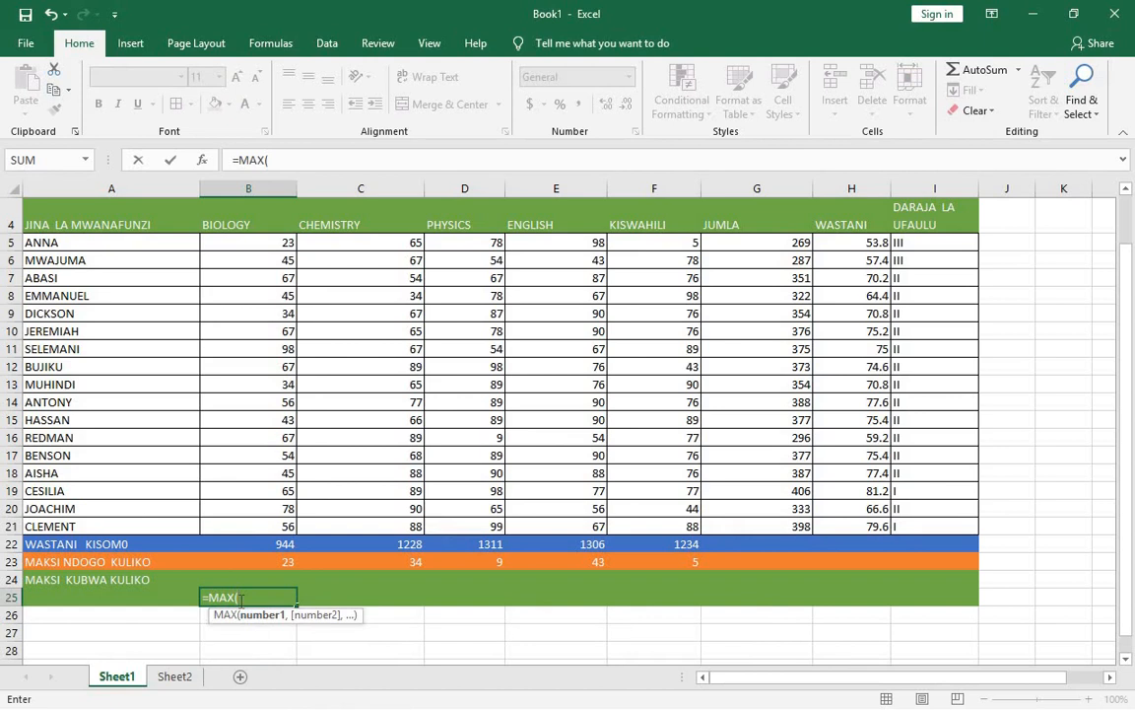
pyautogui.write('B5')
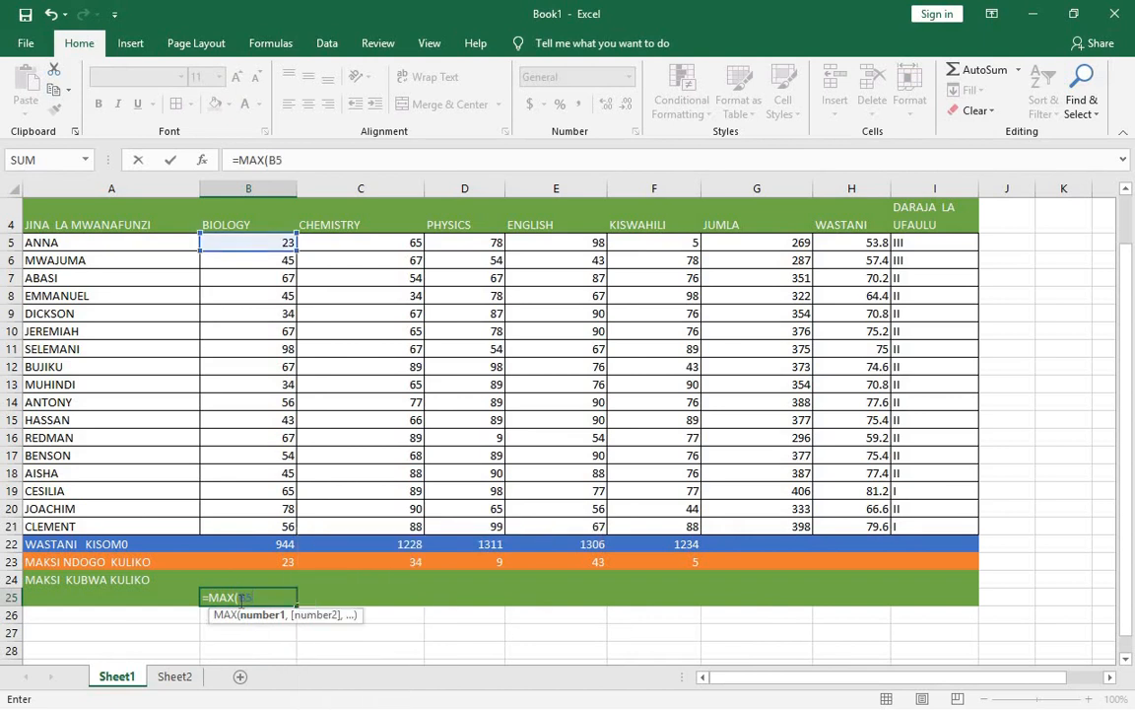
pyautogui.write(':B')
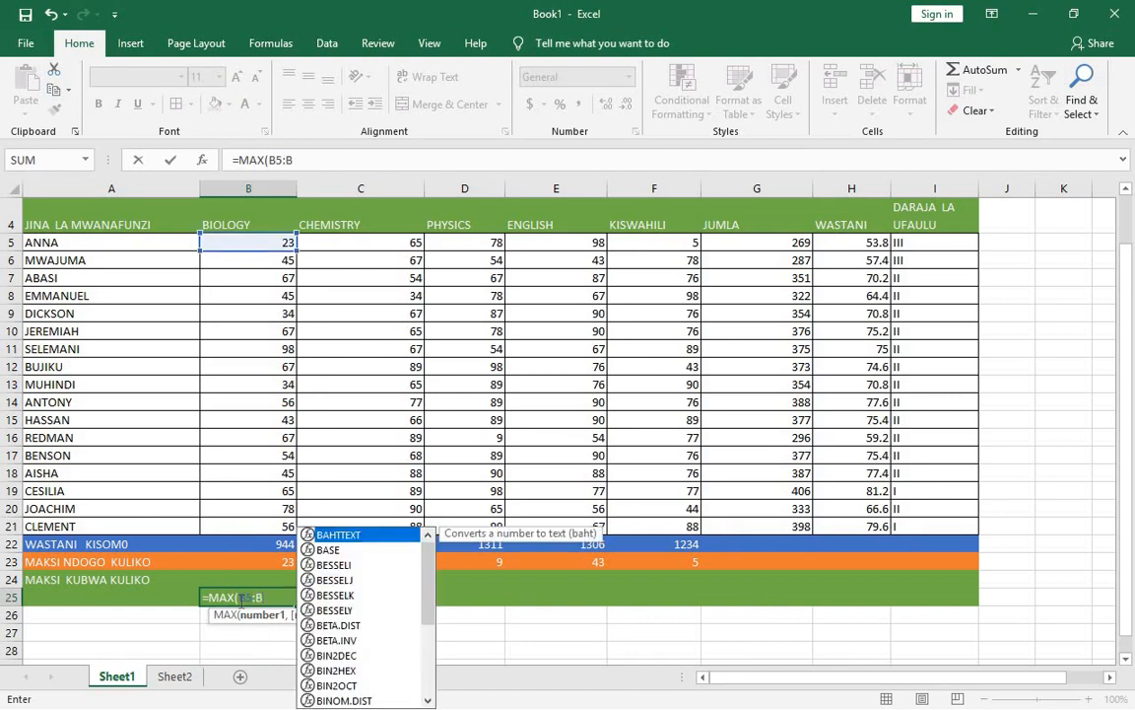
pyautogui.write('21')
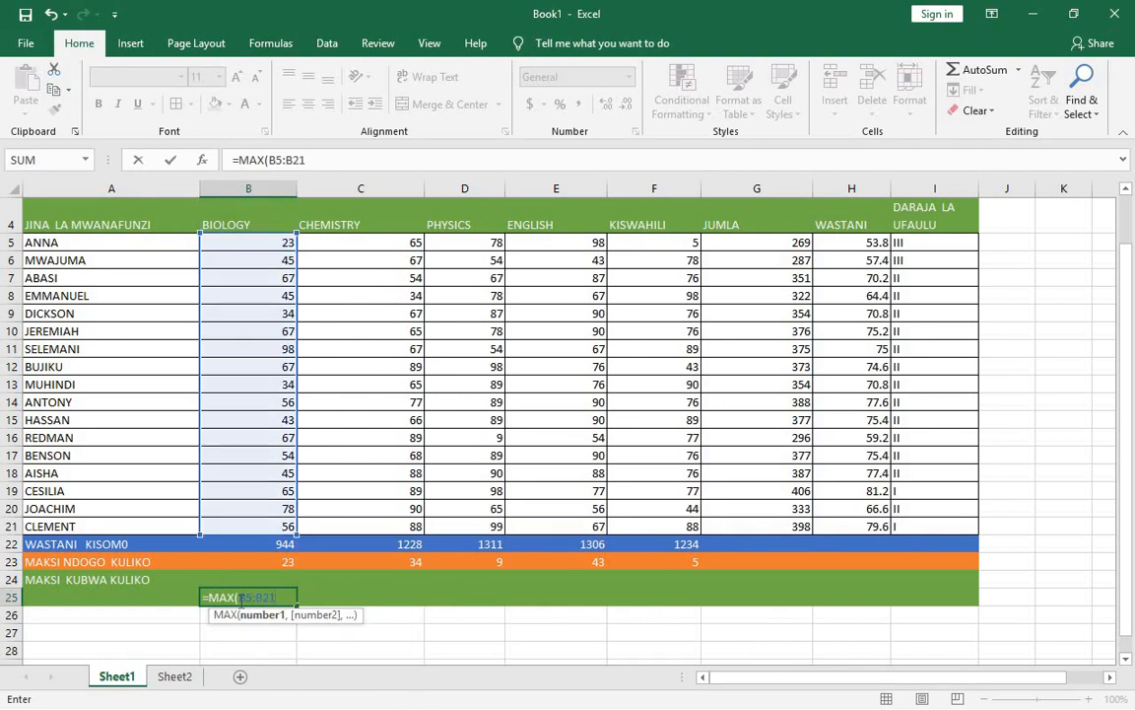
pyautogui.hotkey('ctrl', 'Return')
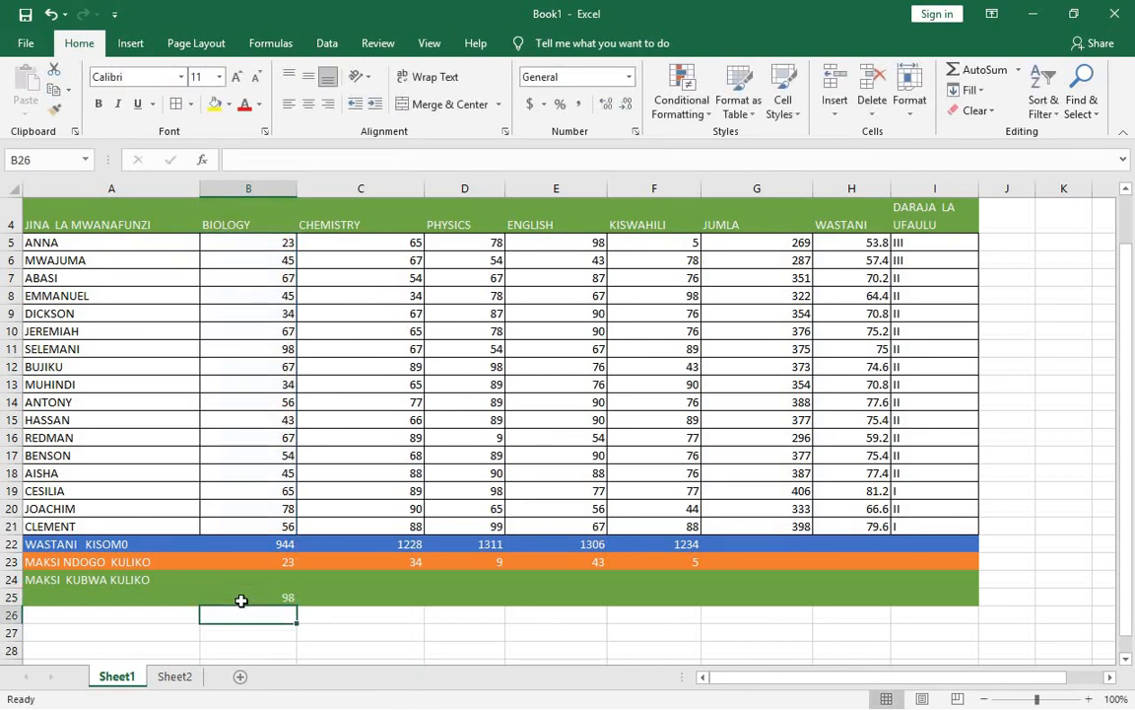
pyautogui.moveTo(295, 603); pyautogui.dragTo(651, 597)
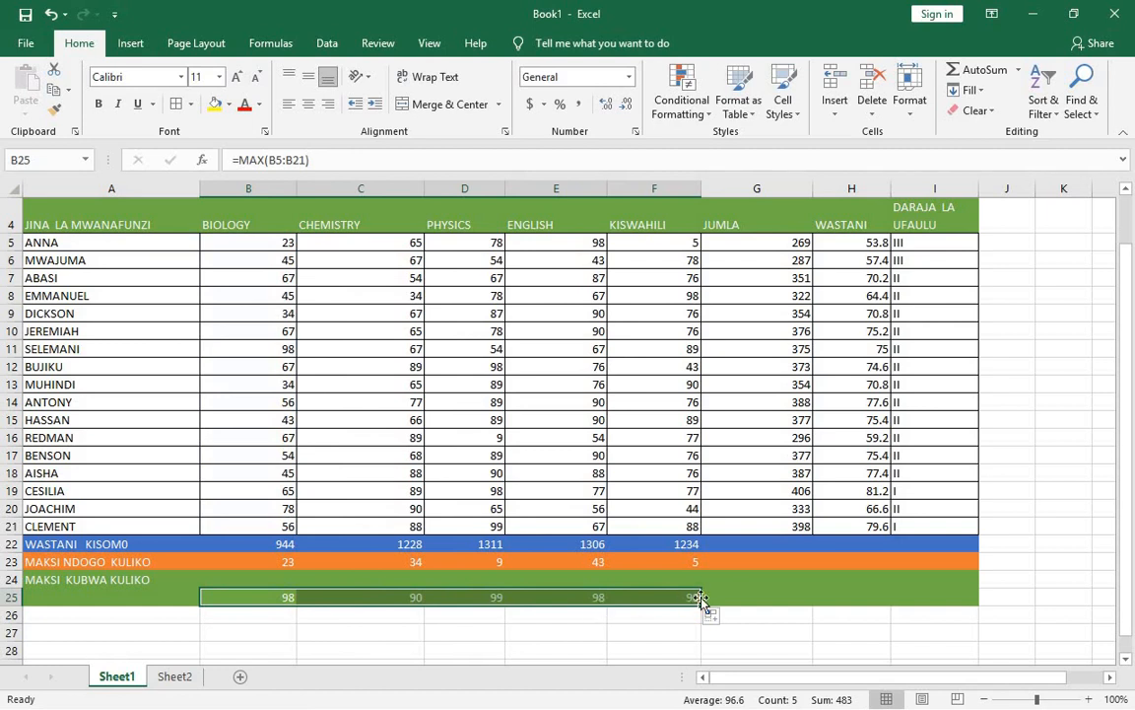
pyautogui.scroll(1, 708, 539)
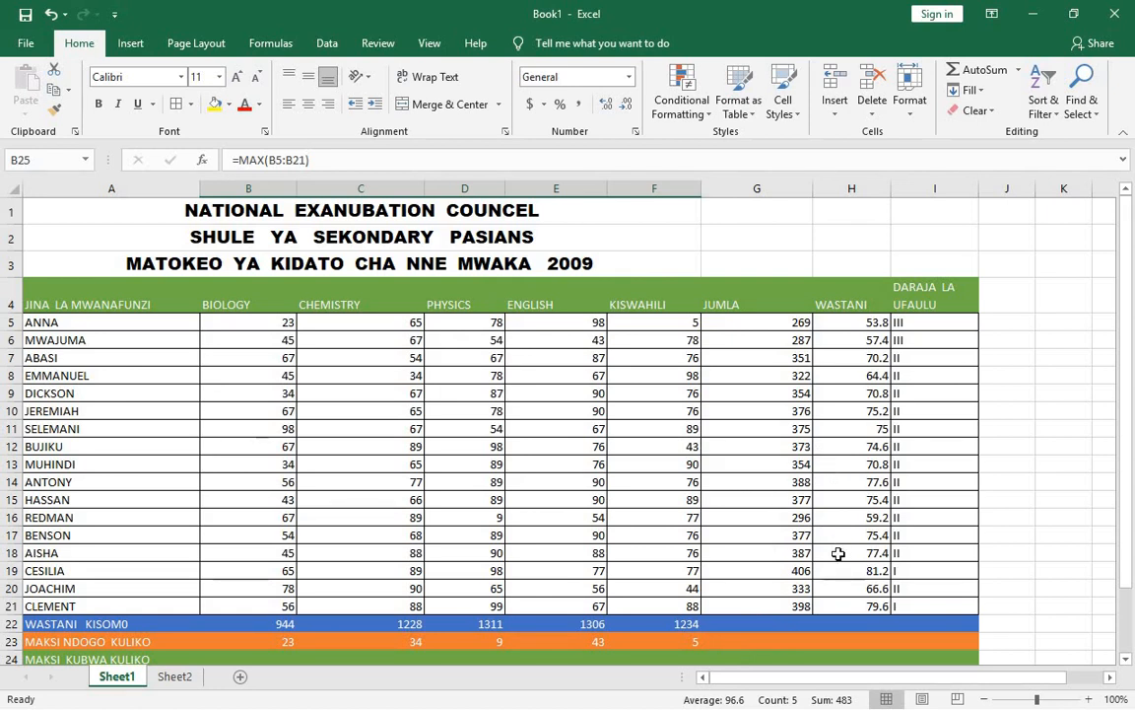
pyautogui.scroll(-1, 838, 554)
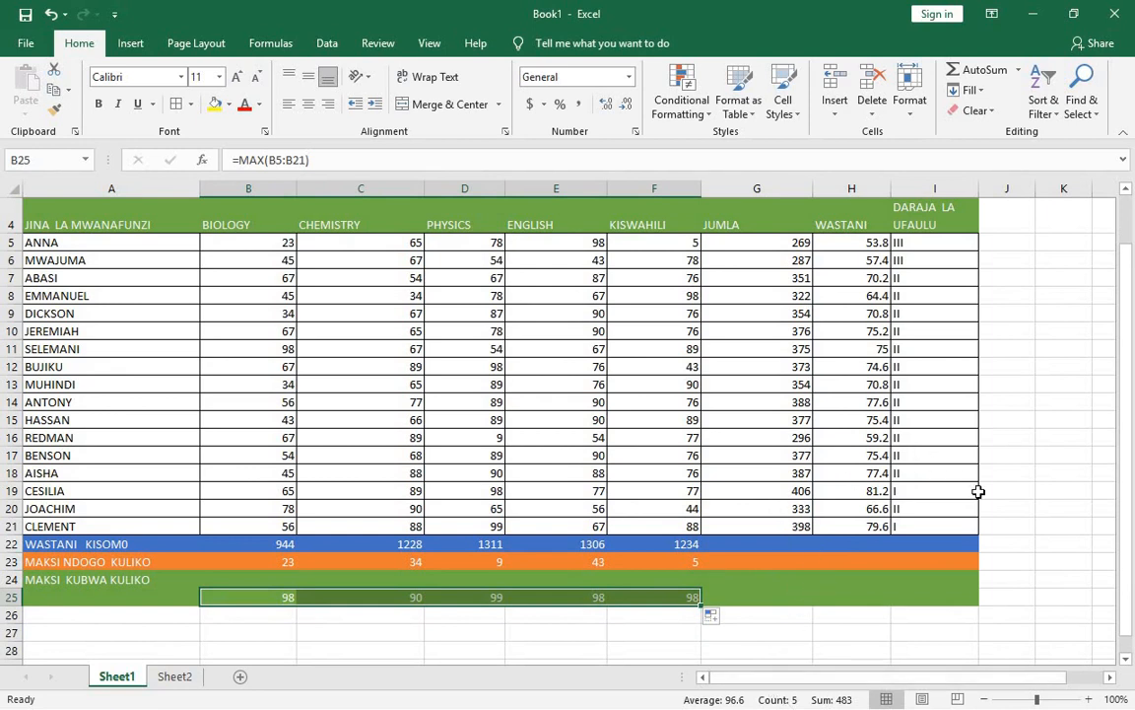
pyautogui.scroll(1, 979, 491)
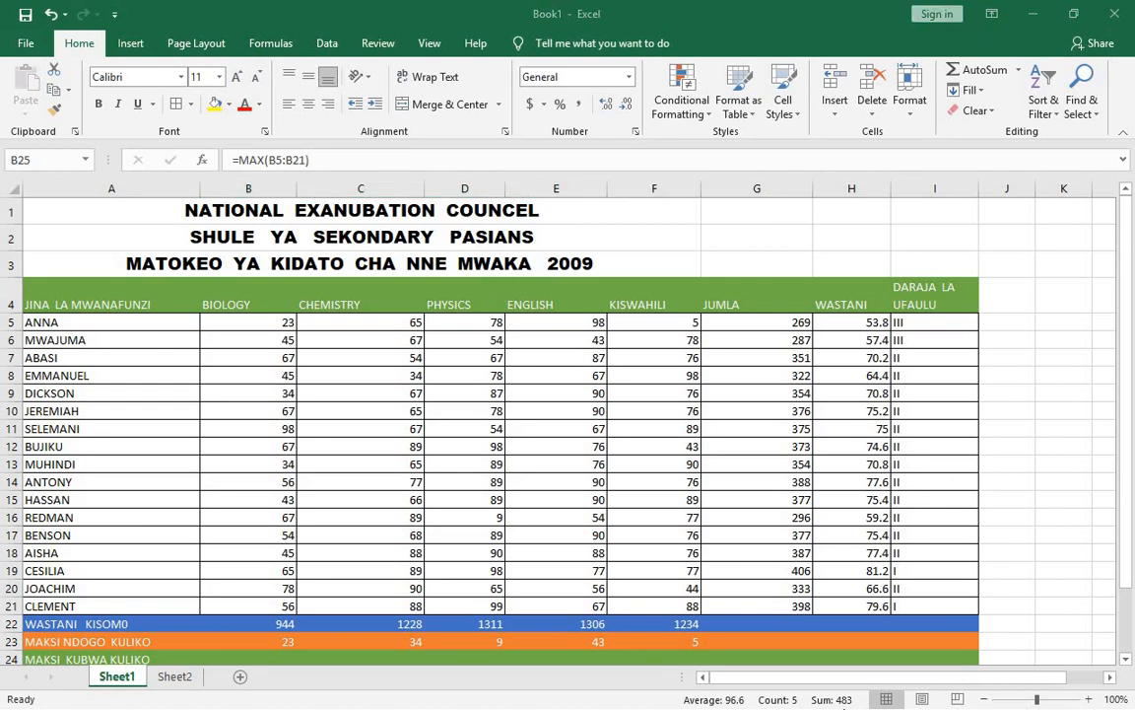
pyautogui.press('super')
pyautogui.press('super')
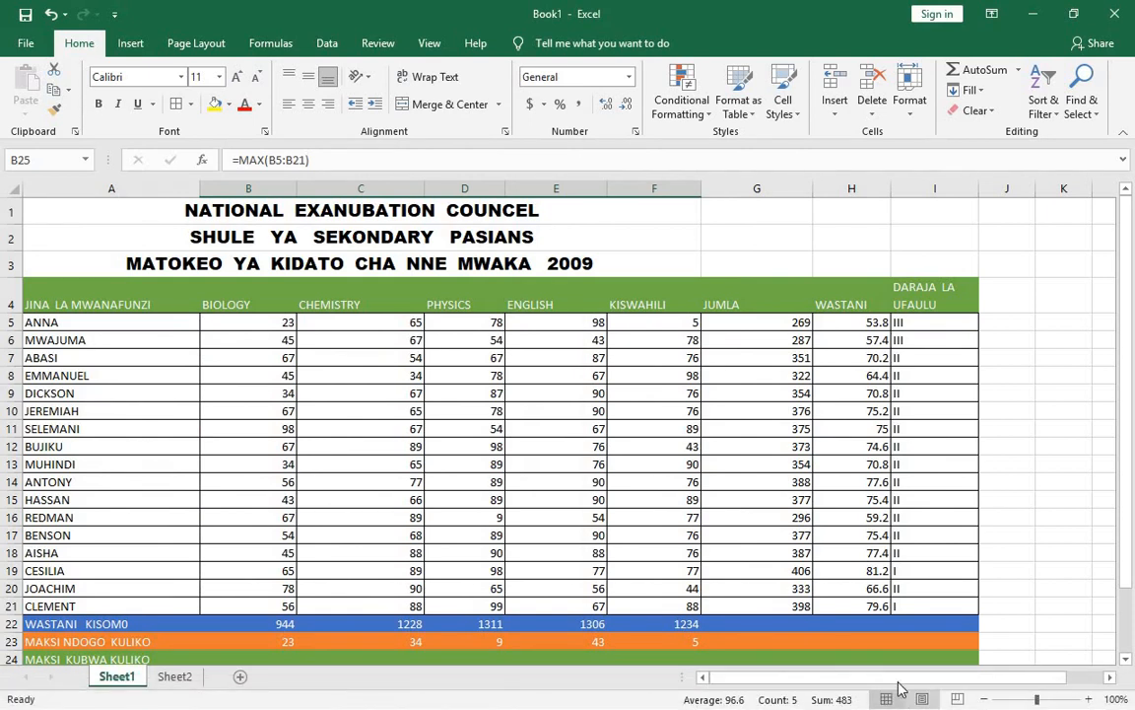
pyautogui.press('super')
pyautogui.click(924, 683)
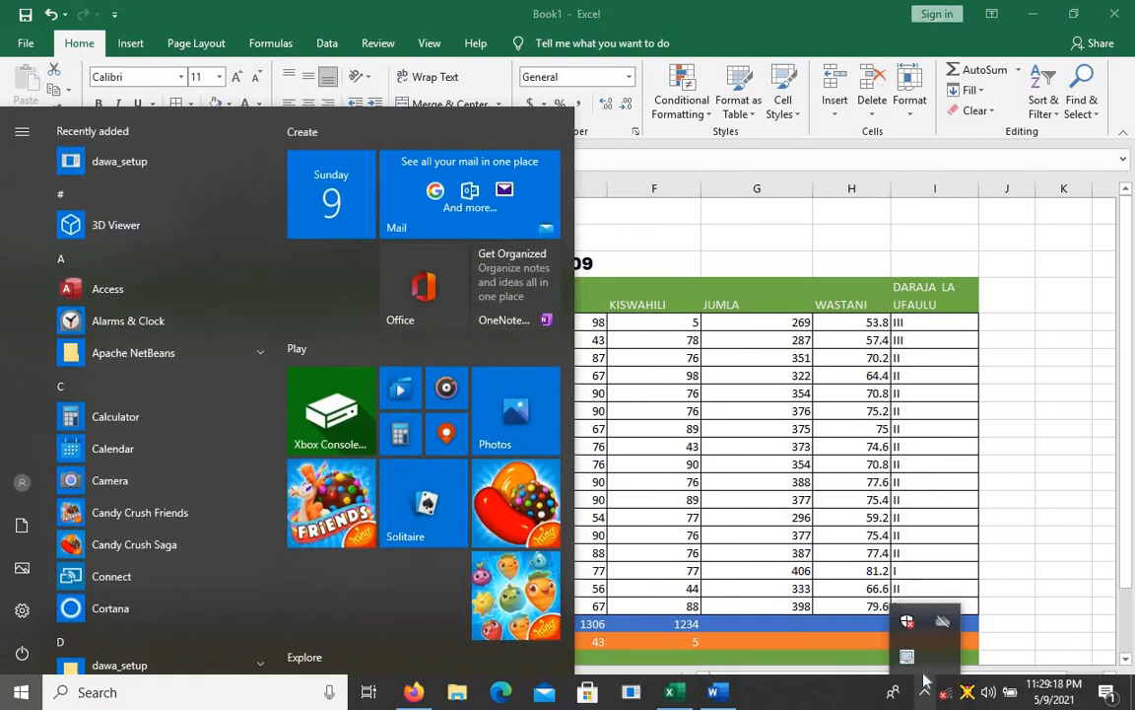
pyautogui.click(907, 663)
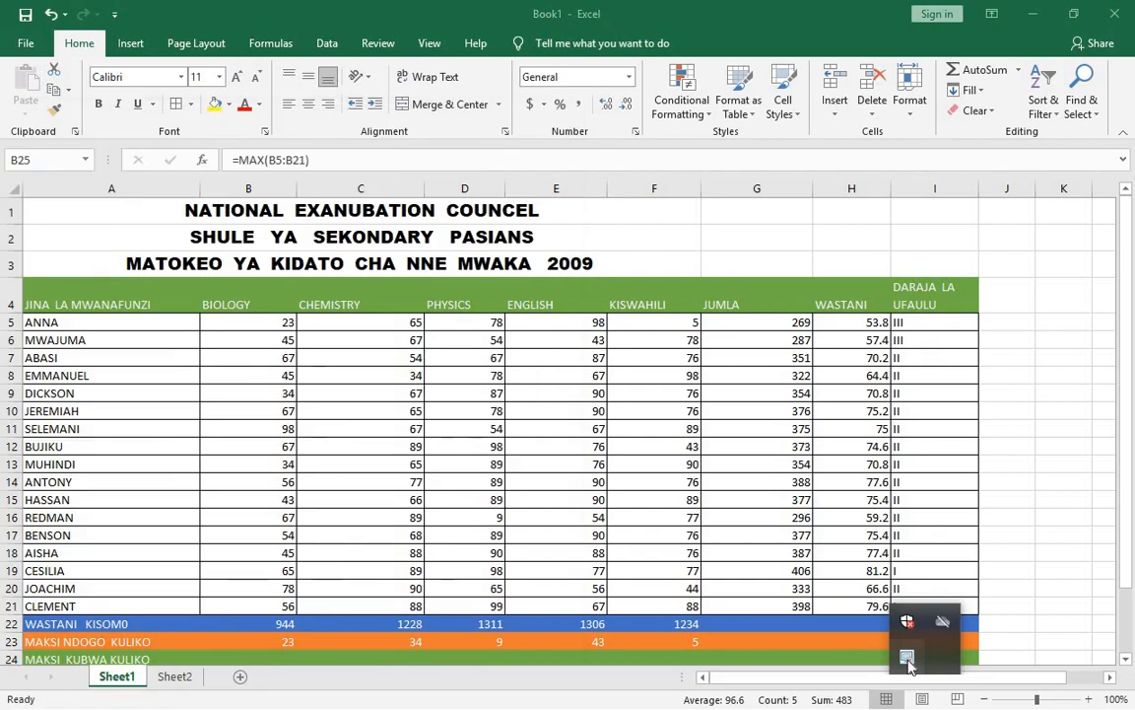